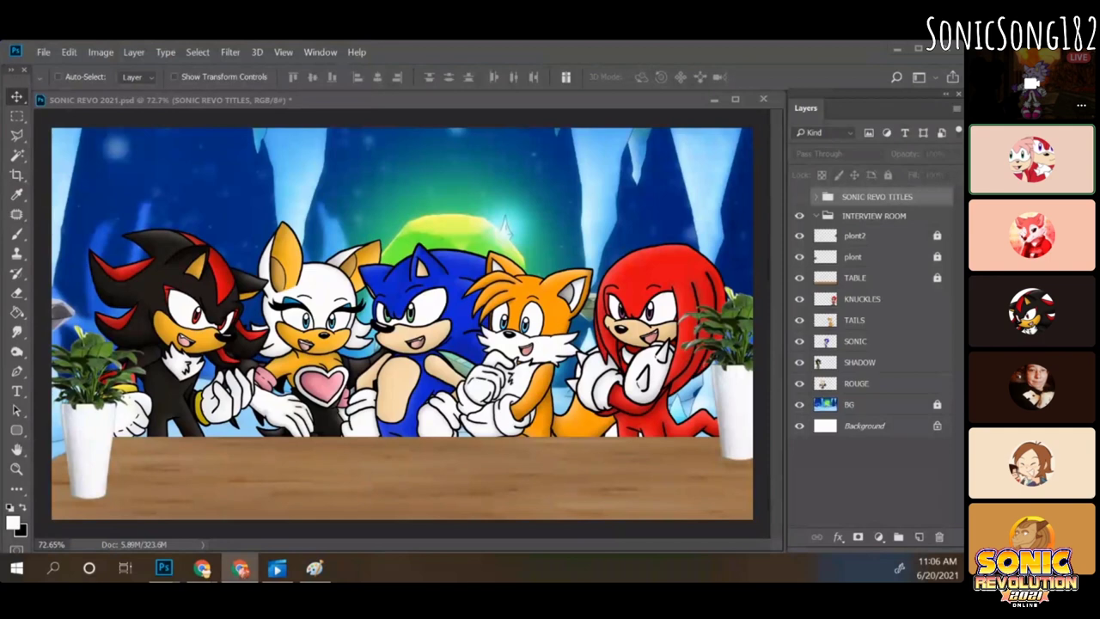
# Step: Switch to the browser, examine the Shadow_revo.png logo enlarged, and close its window
pyautogui.click(241, 568)
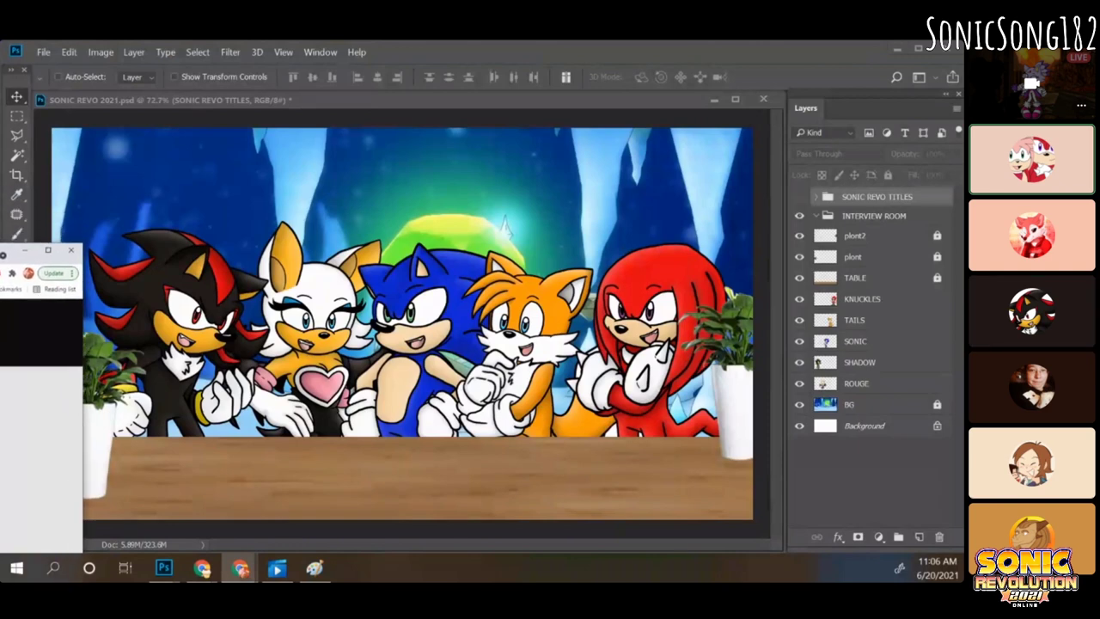
pyautogui.moveTo(3, 255); pyautogui.dragTo(373, 165)
pyautogui.doubleClick(373, 165)
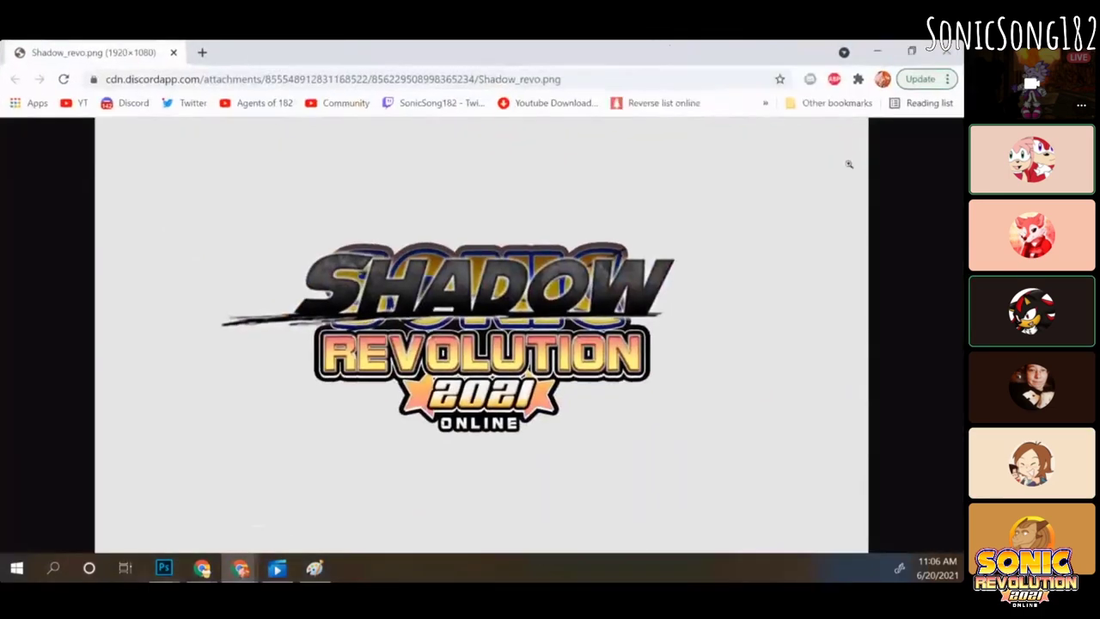
pyautogui.click(434, 343)
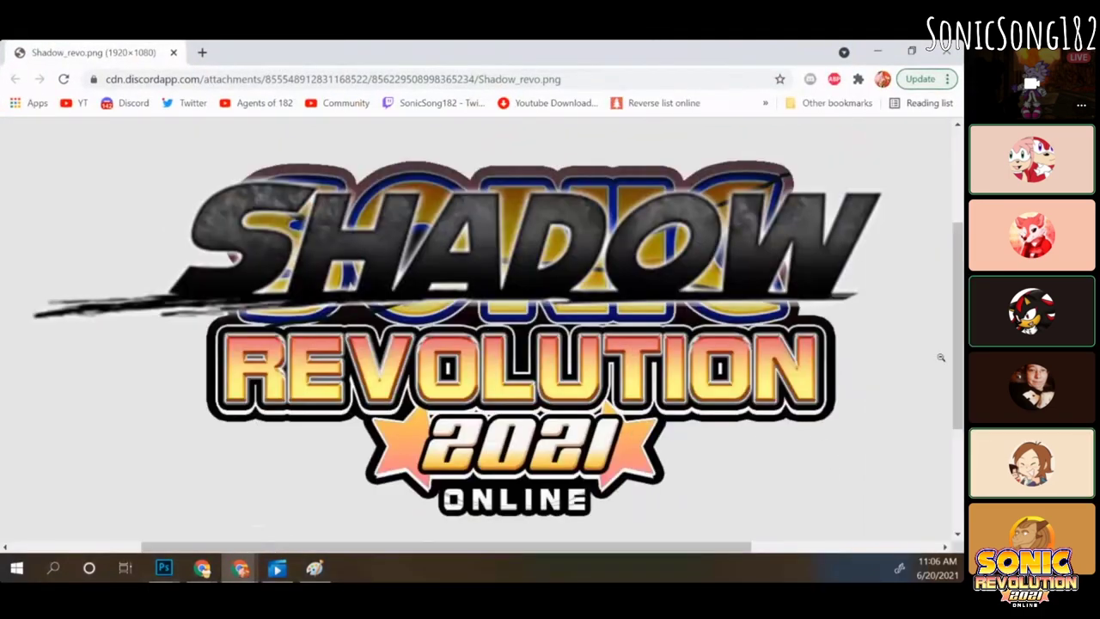
pyautogui.scroll(1, 954, 352)
pyautogui.moveTo(736, 554); pyautogui.dragTo(744, 555)
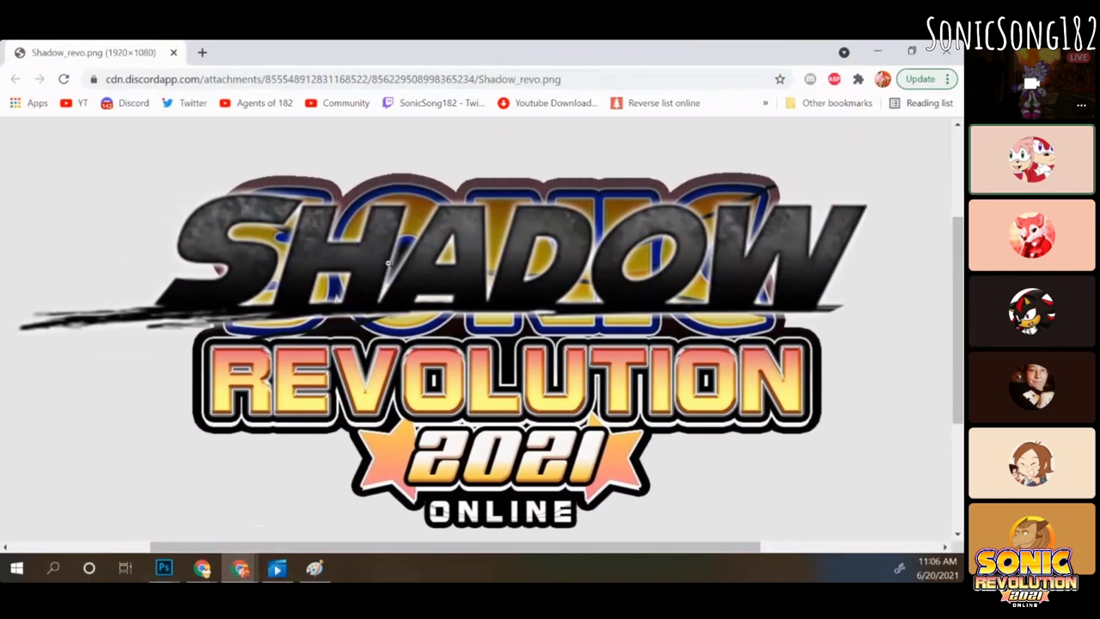
pyautogui.click(945, 51)
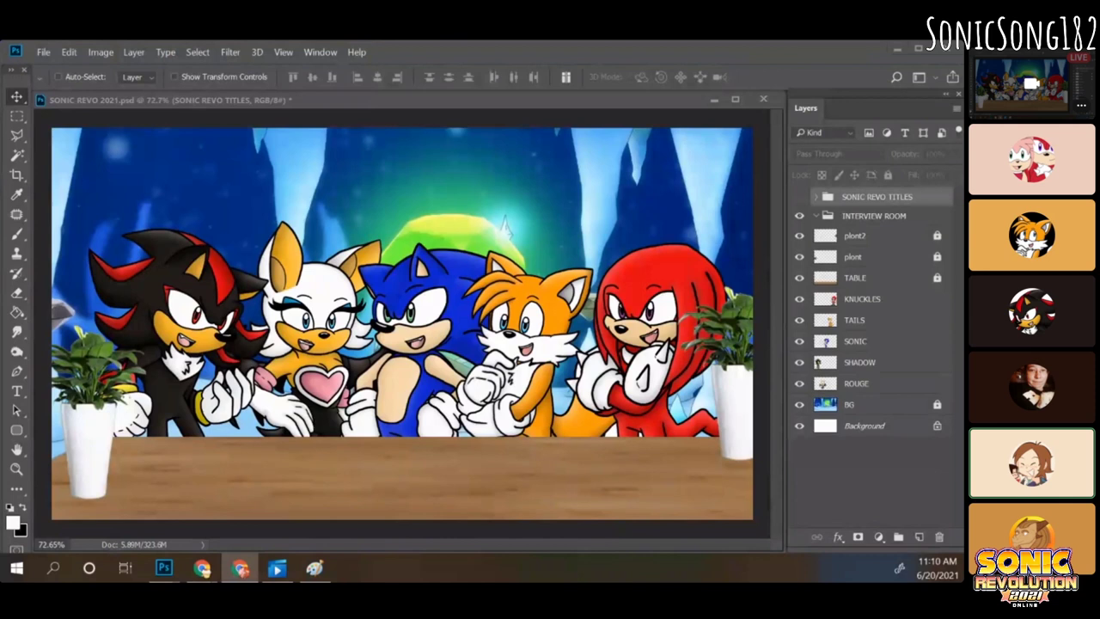
# Step: Shift the character on the SONIC layer slightly up and down behind the table
pyautogui.click(857, 345)
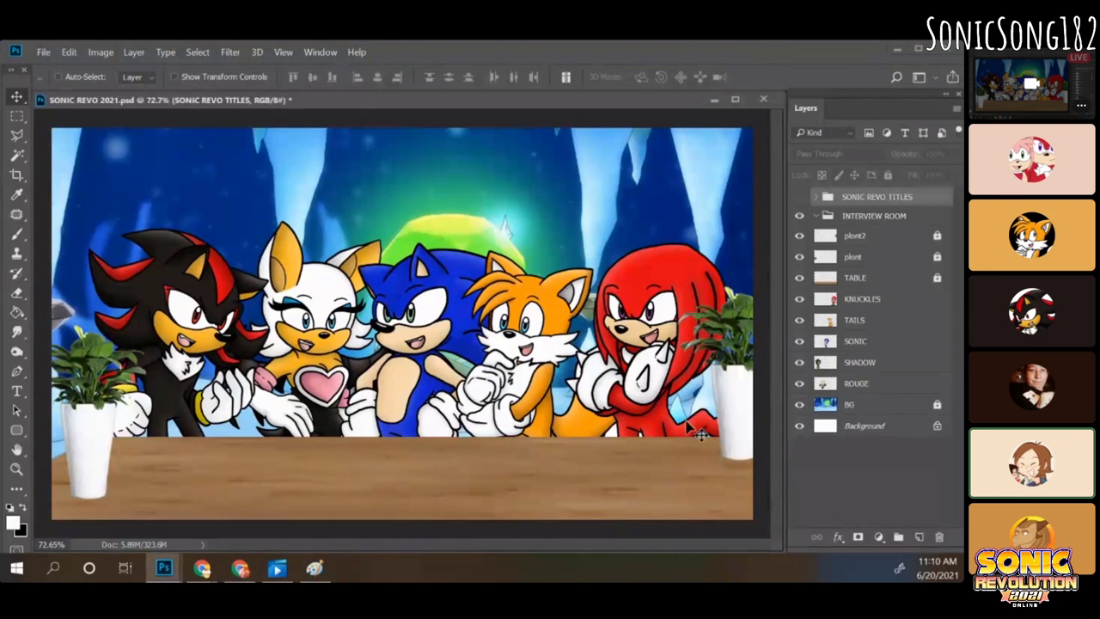
pyautogui.click(860, 342)
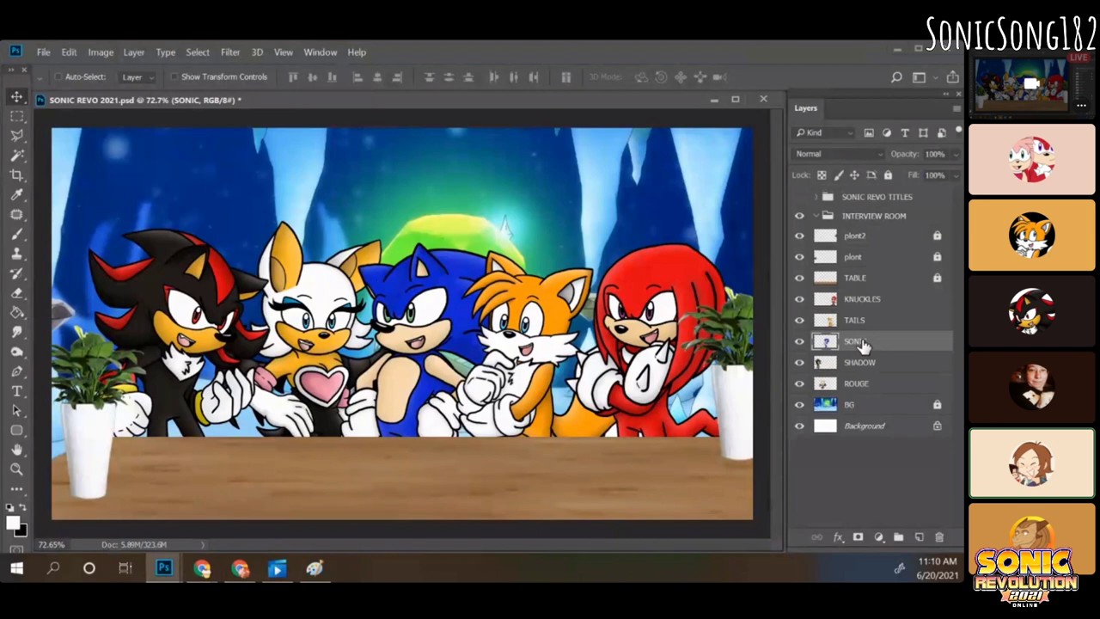
pyautogui.moveTo(424, 507)
pyautogui.mouseDown()
pyautogui.moveTo(434, 502)
pyautogui.moveTo(424, 502)
pyautogui.mouseUp()
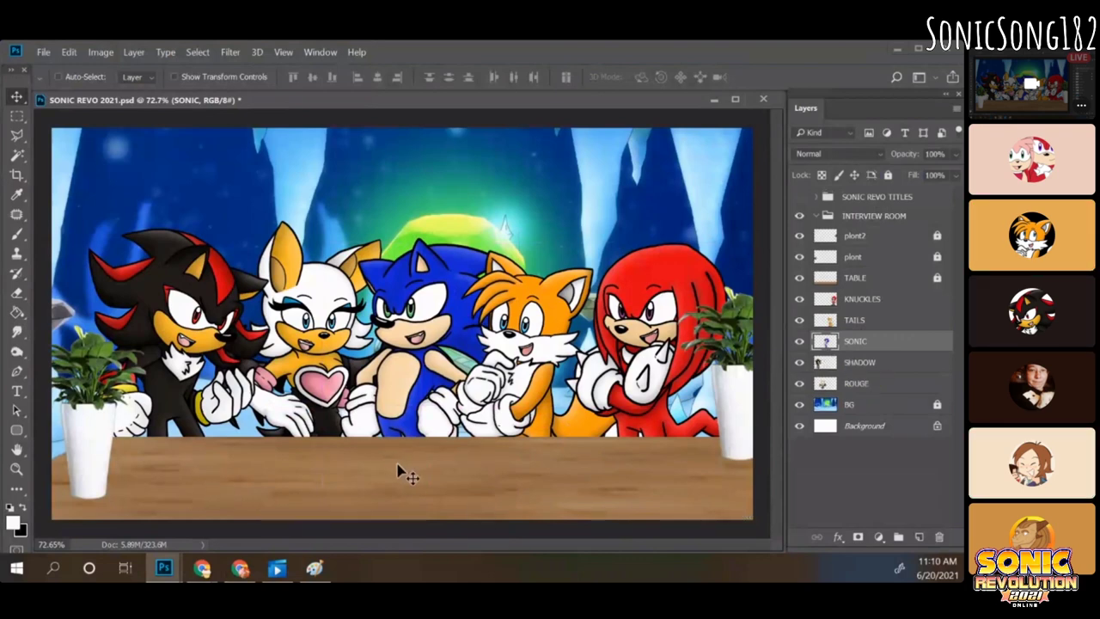
pyautogui.moveTo(401, 474); pyautogui.dragTo(402, 478)
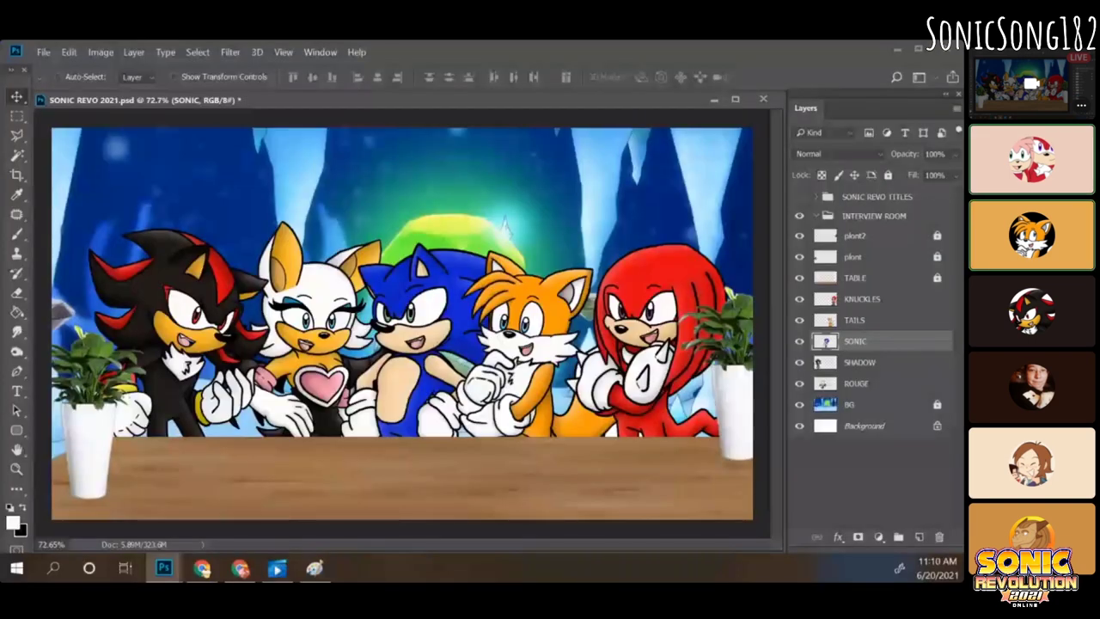
pyautogui.hotkey('alt', 'Tab')
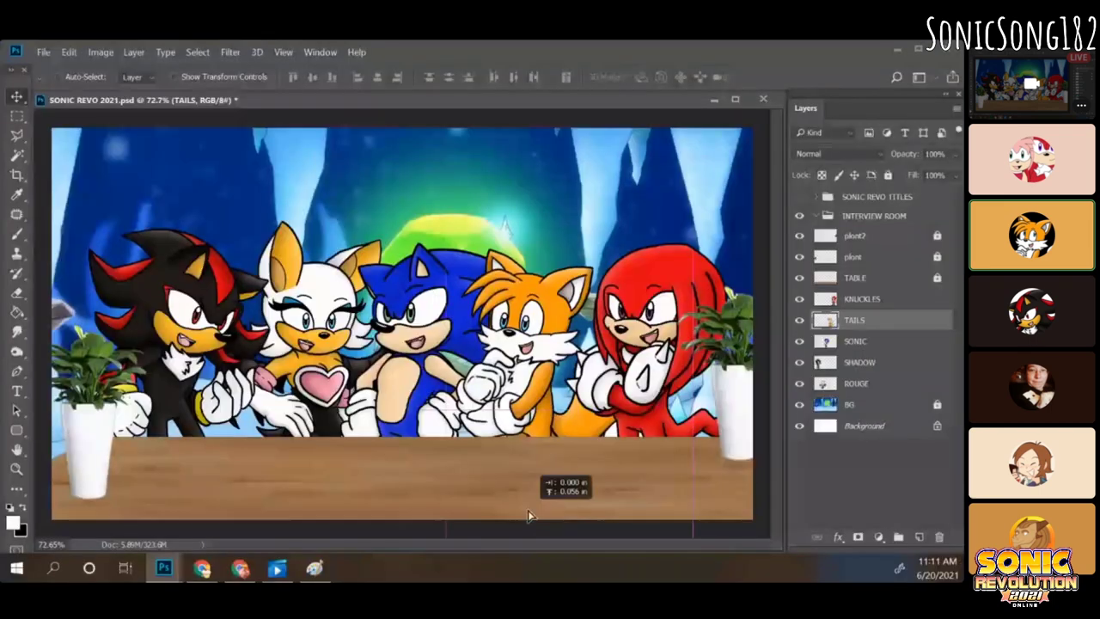
# Step: Shift the character on the TAILS layer slightly up and down behind the table
pyautogui.moveTo(523, 514); pyautogui.dragTo(527, 514)
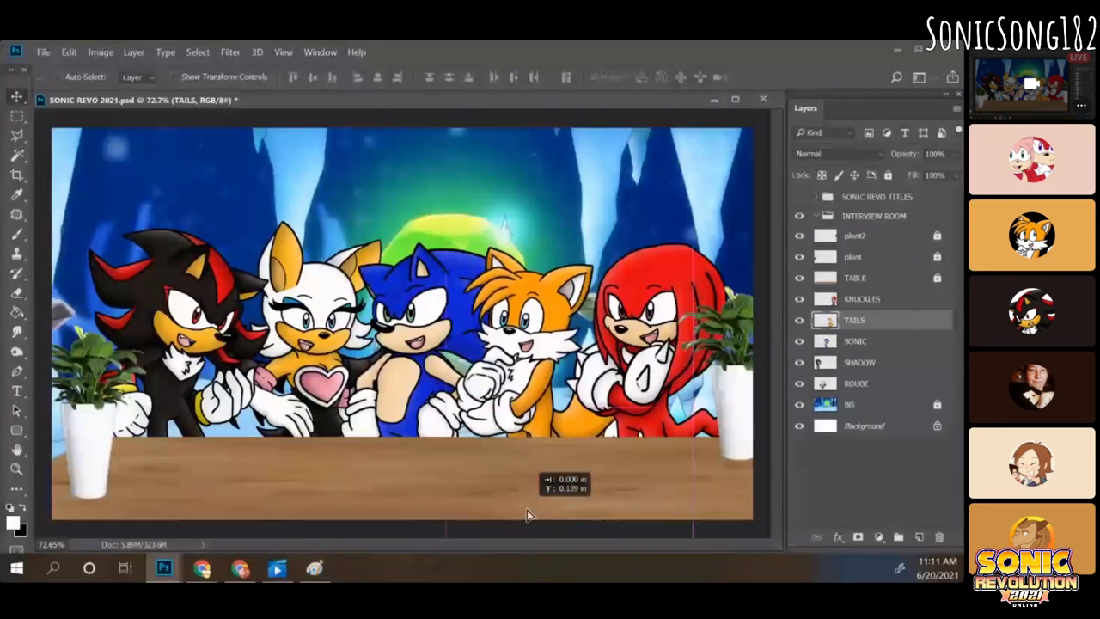
pyautogui.moveTo(527, 514); pyautogui.dragTo(529, 514)
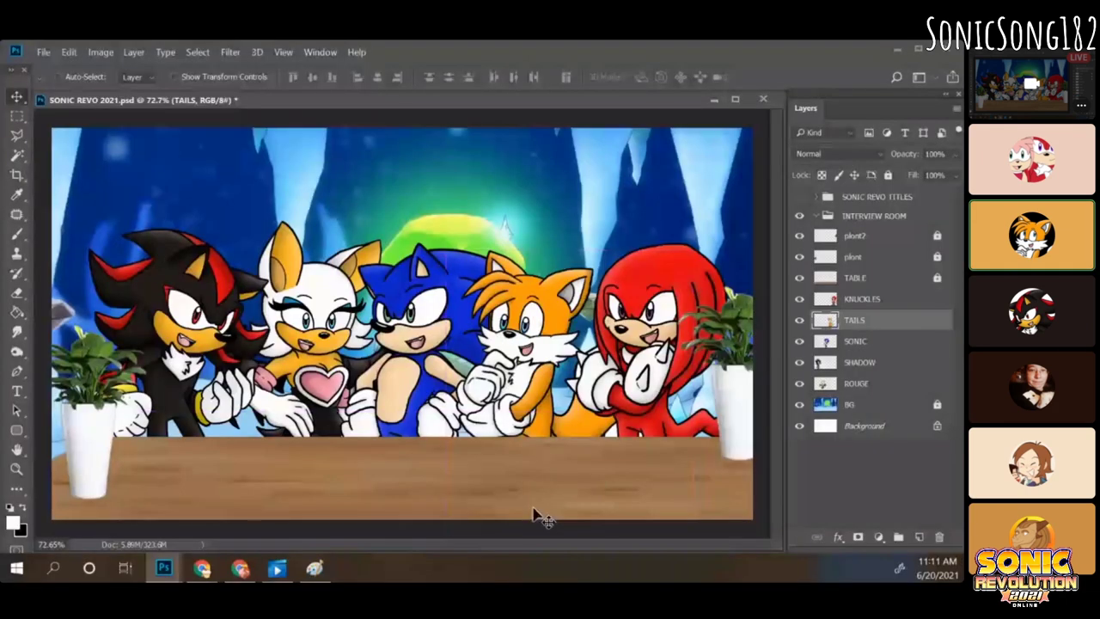
pyautogui.moveTo(533, 514); pyautogui.dragTo(535, 513)
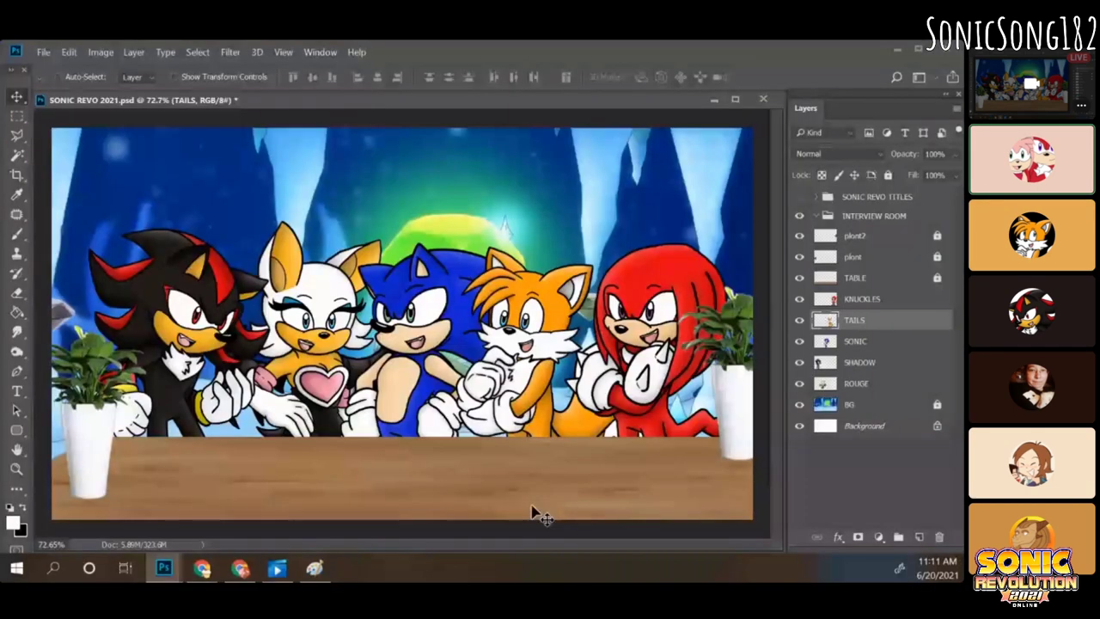
pyautogui.moveTo(530, 513)
pyautogui.mouseDown()
pyautogui.moveTo(526, 501)
pyautogui.moveTo(531, 513)
pyautogui.mouseUp()
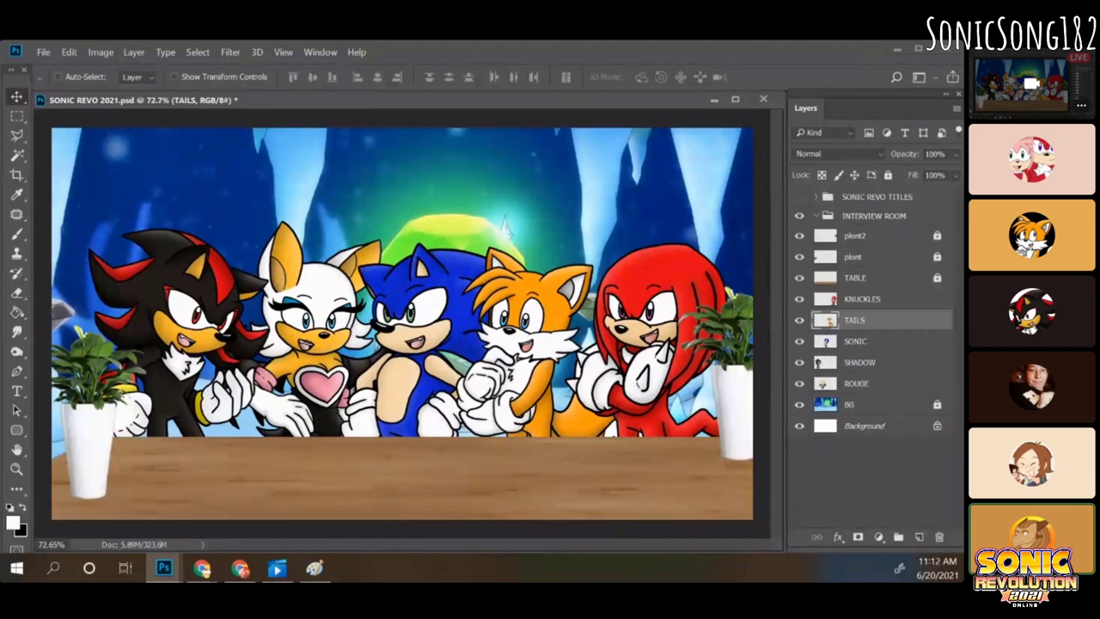
pyautogui.hotkey('alt', 'Tab')
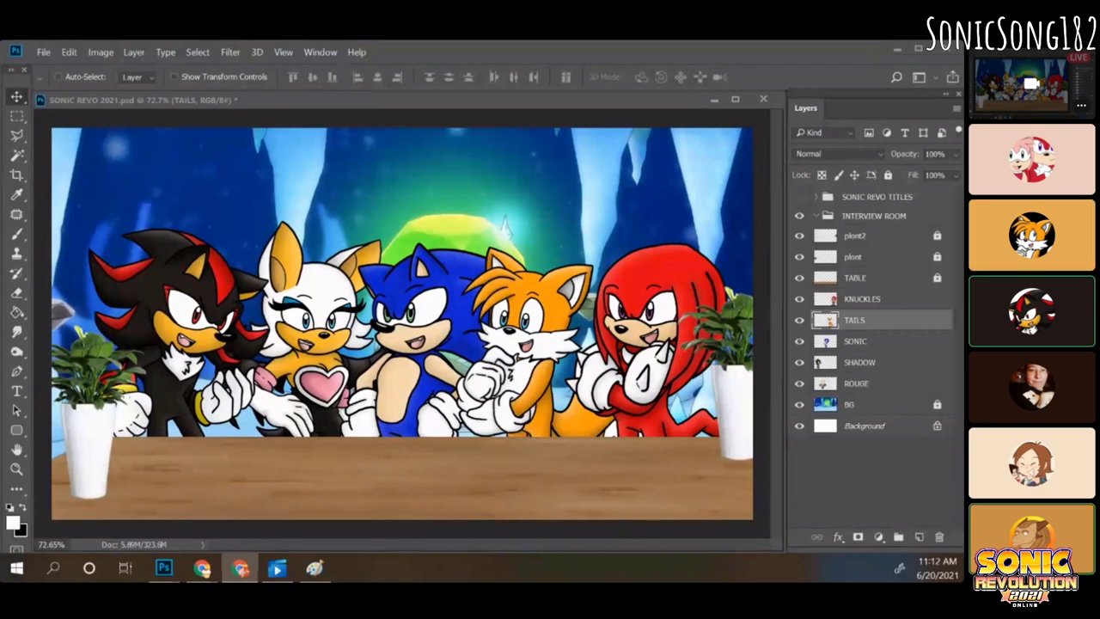
# Step: Shift the character on the KNUCKLES layer slightly down and to the left behind the table
pyautogui.click(727, 496)
pyautogui.hotkey('alt', ']')
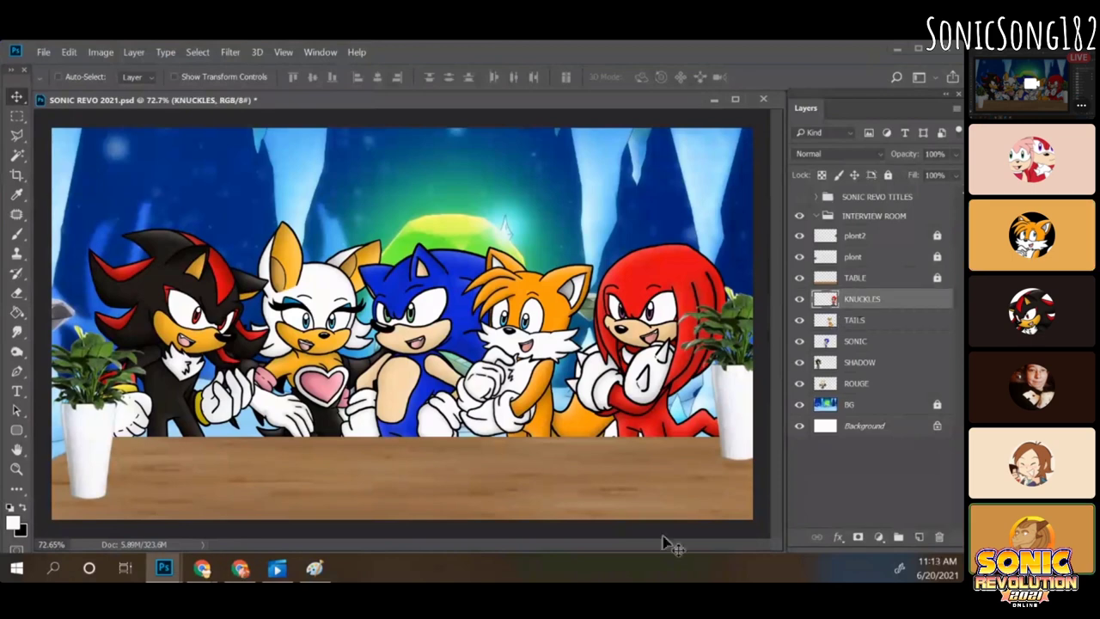
pyautogui.hotkey('alt', '[')
pyautogui.hotkey('alt', '[')
pyautogui.hotkey('alt', '[')
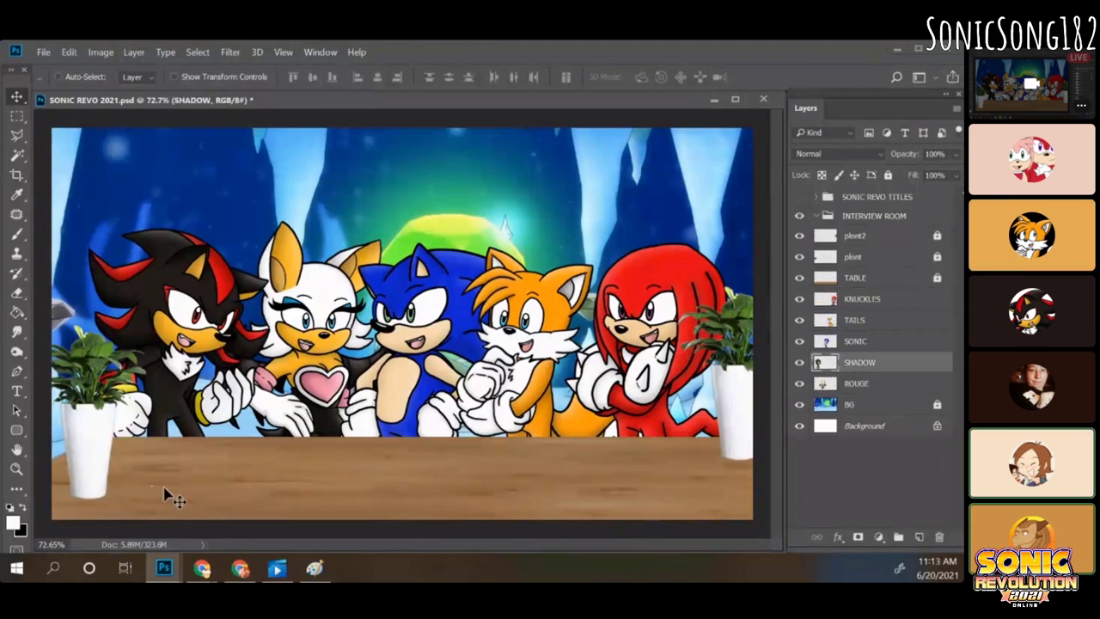
pyautogui.click(877, 300)
pyautogui.moveTo(698, 524)
pyautogui.mouseDown()
pyautogui.moveTo(698, 505)
pyautogui.moveTo(688, 514)
pyautogui.mouseUp()
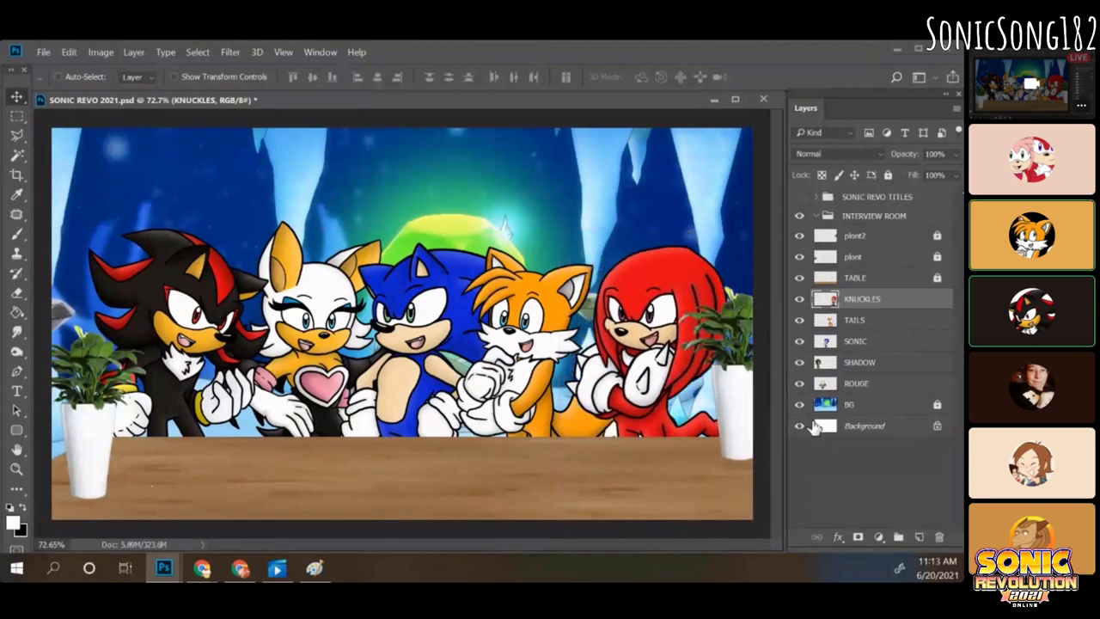
# Step: Move Shadow right in front of Rouge to stand beside Sonic, and move Knuckles left in front of Sonic and Tails
pyautogui.click(827, 368)
pyautogui.moveTo(208, 516); pyautogui.dragTo(339, 521)
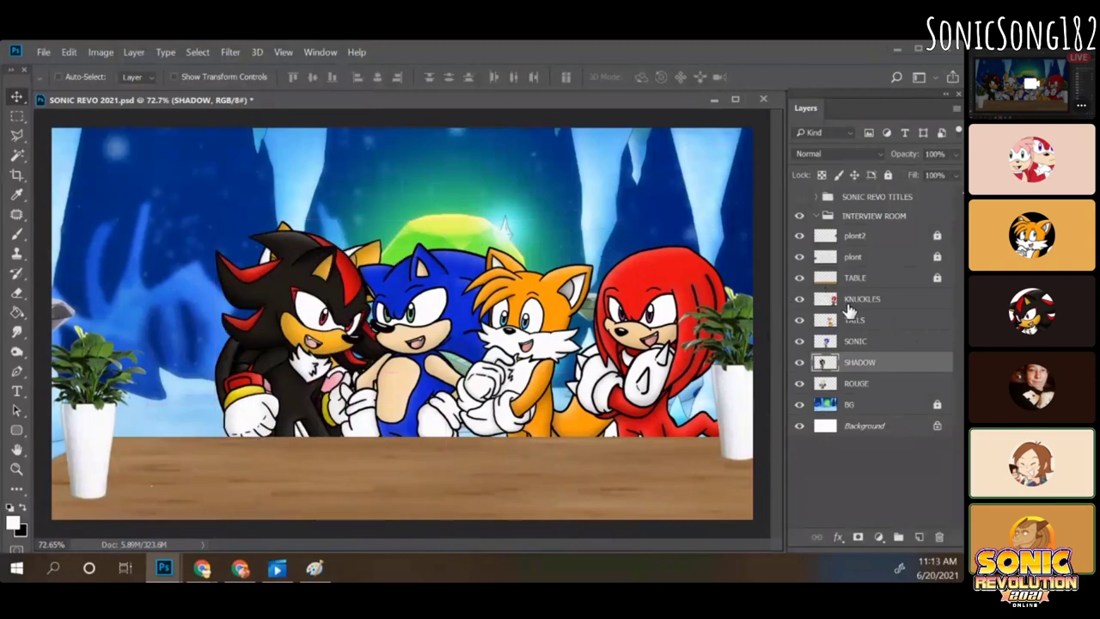
pyautogui.click(851, 301)
pyautogui.moveTo(653, 420); pyautogui.dragTo(474, 415)
# Step: Shift the character on the SONIC layer slightly left toward Shadow
pyautogui.click(855, 342)
pyautogui.moveTo(418, 498)
pyautogui.mouseDown()
pyautogui.moveTo(401, 500)
pyautogui.moveTo(411, 495)
pyautogui.mouseUp()
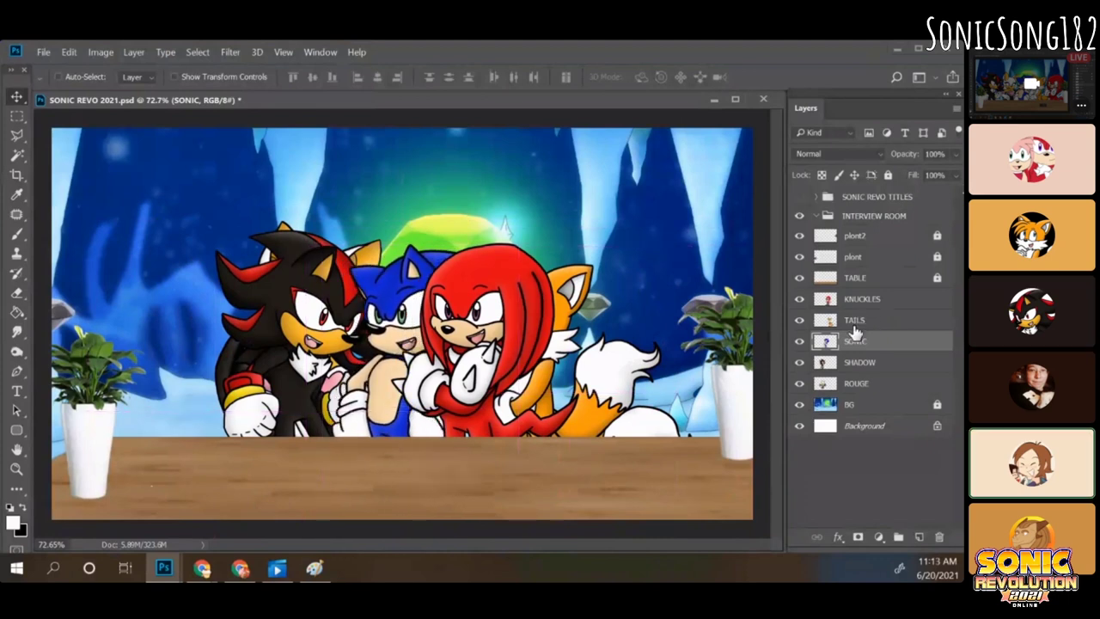
pyautogui.click(854, 360)
pyautogui.click(859, 342)
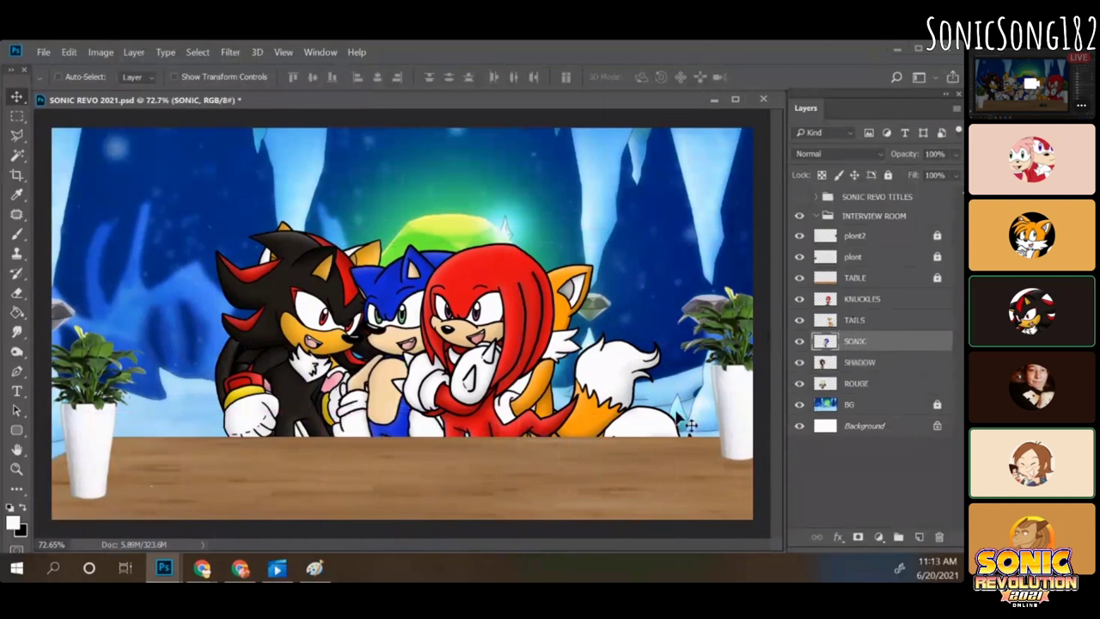
pyautogui.moveTo(476, 468); pyautogui.dragTo(480, 473)
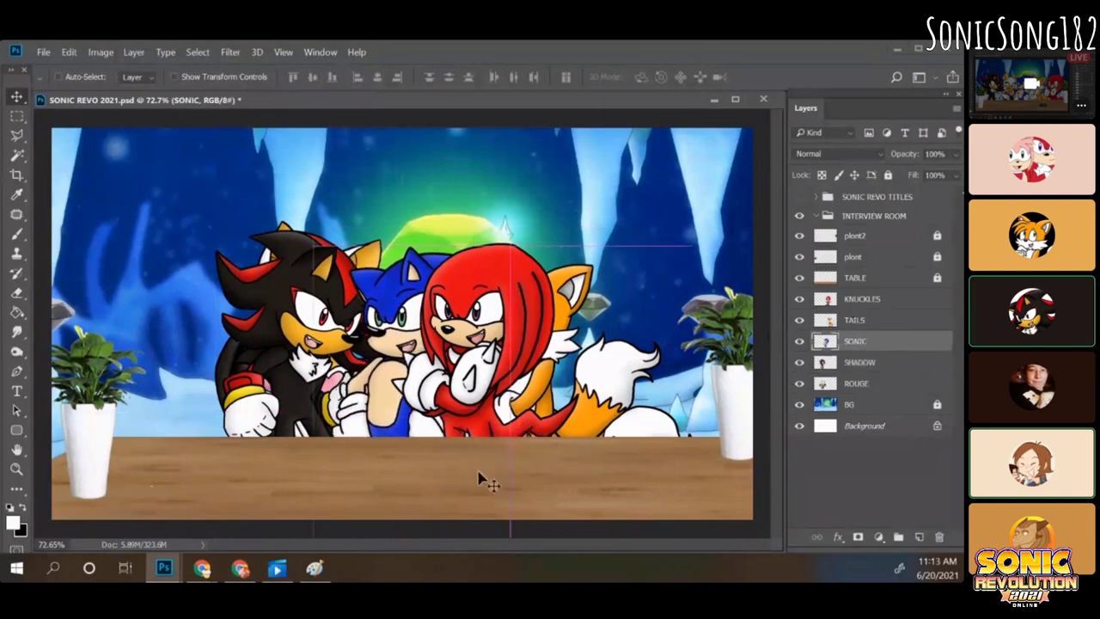
# Step: Move Knuckles back to the right of Tails and shift Sonic slightly down and up behind the table
pyautogui.click(860, 298)
pyautogui.moveTo(504, 421); pyautogui.dragTo(647, 416)
pyautogui.moveTo(417, 405); pyautogui.dragTo(417, 415)
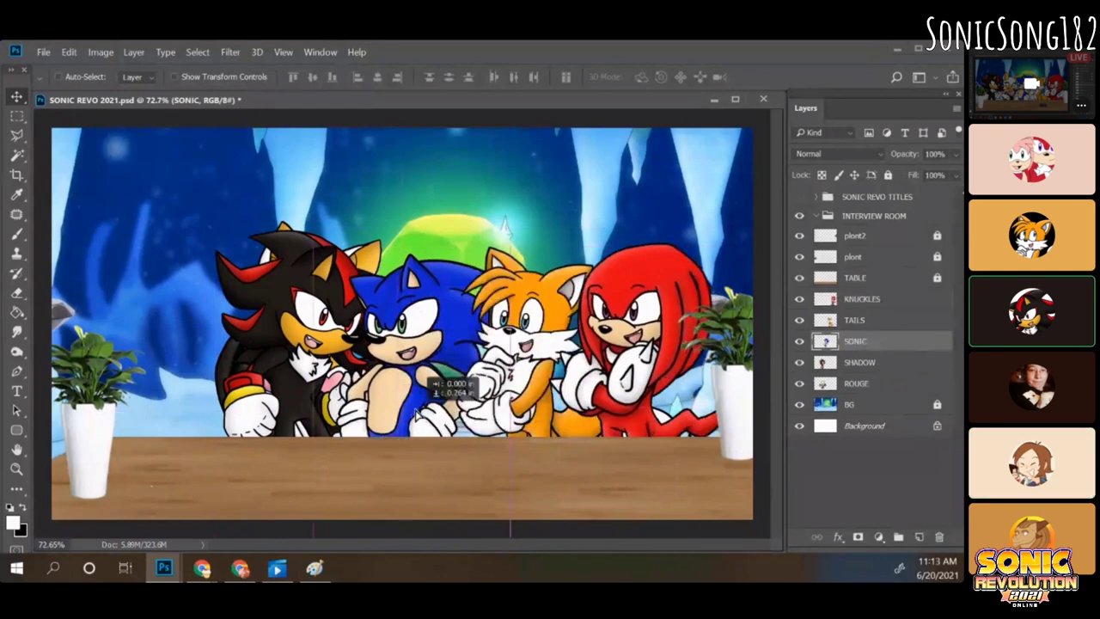
pyautogui.moveTo(417, 416); pyautogui.dragTo(417, 409)
# Step: Move Shadow back to the left of Rouge, behind the table and next to the left potted plant
pyautogui.moveTo(303, 440); pyautogui.dragTo(292, 435)
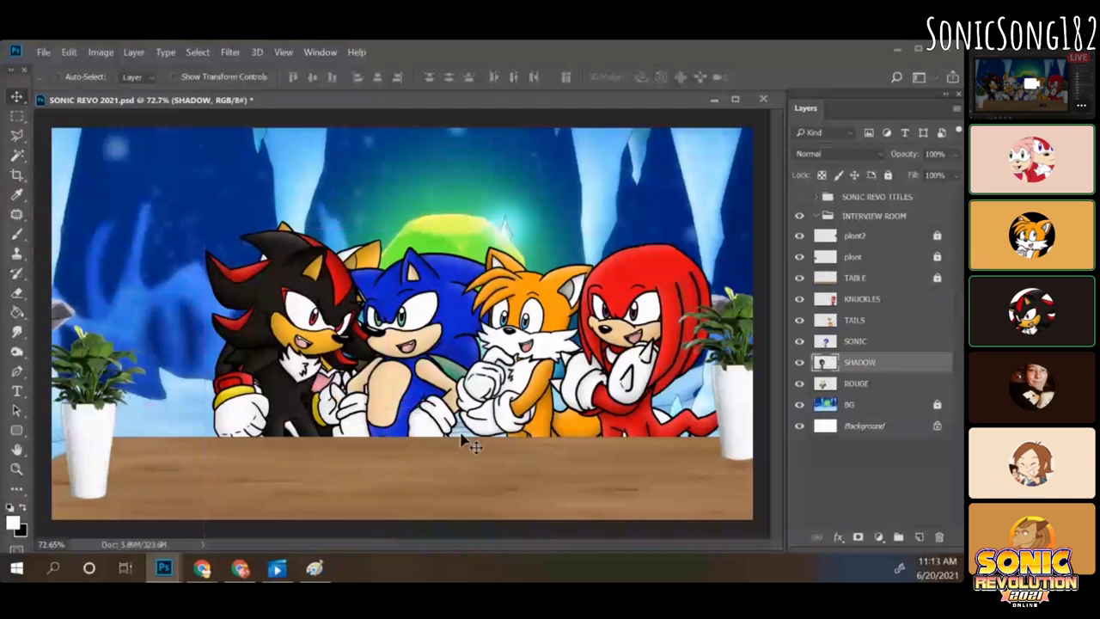
pyautogui.press('Left')
pyautogui.press('Left')
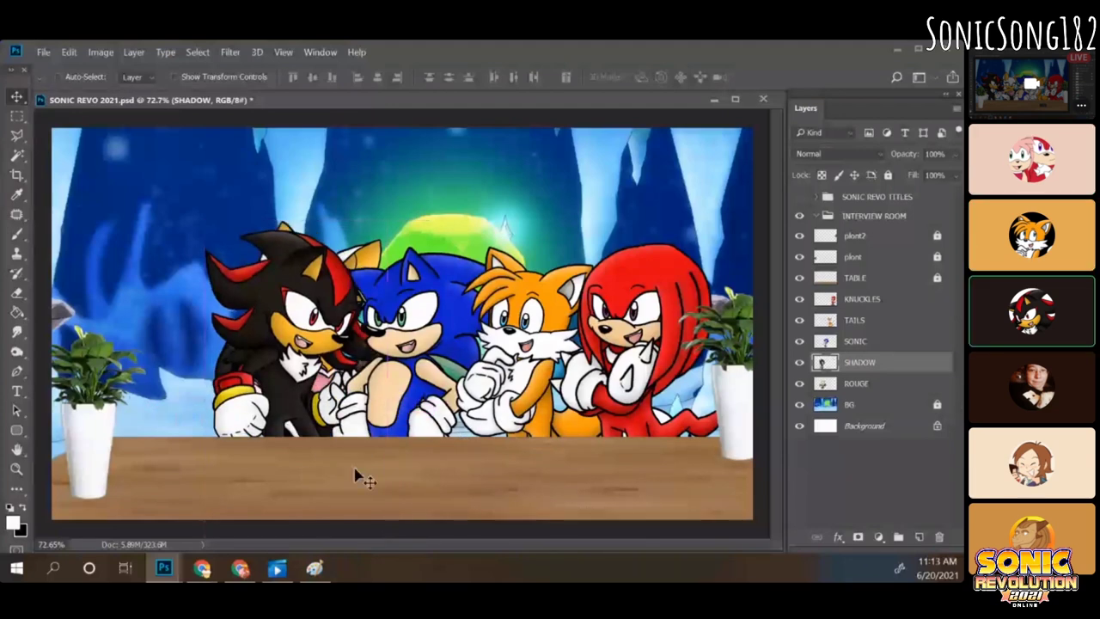
pyautogui.moveTo(355, 477); pyautogui.dragTo(269, 423)
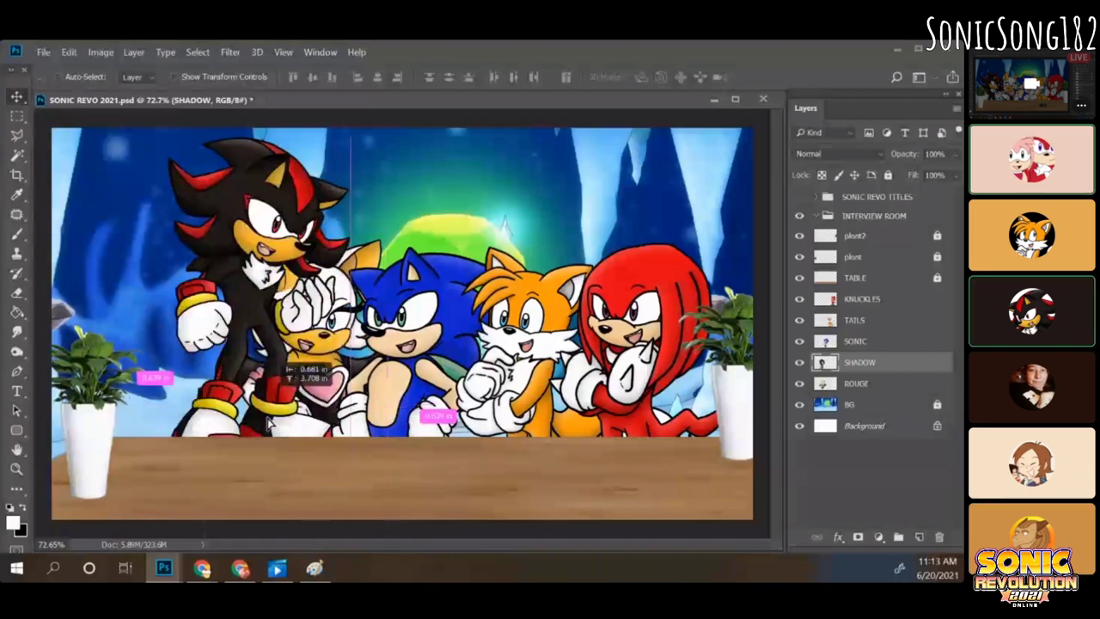
pyautogui.moveTo(268, 424); pyautogui.dragTo(194, 510)
# Step: Lower Shadow slightly behind the table beside the left plant, and make a small position adjustment to Tails
pyautogui.click(637, 428)
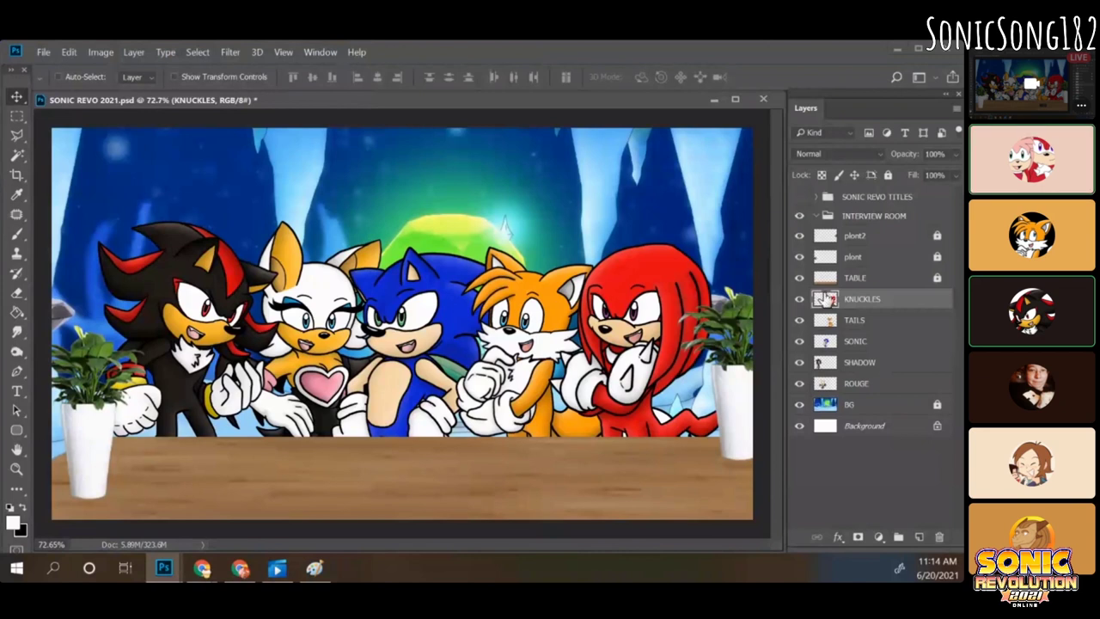
pyautogui.click(860, 362)
pyautogui.moveTo(177, 484); pyautogui.dragTo(176, 495)
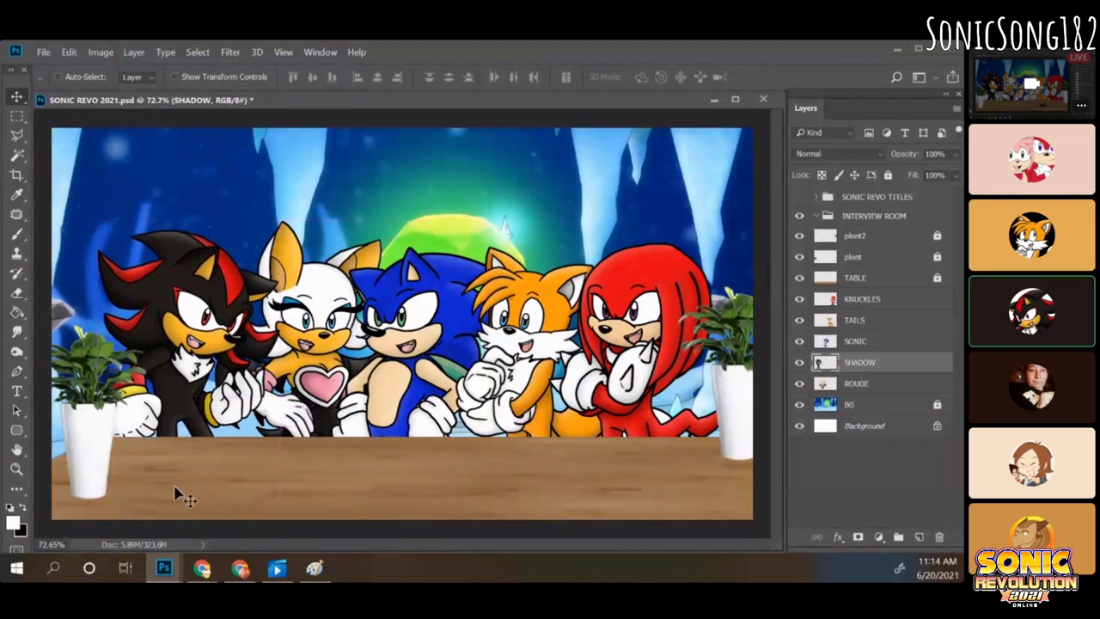
pyautogui.moveTo(174, 490)
pyautogui.mouseDown()
pyautogui.moveTo(174, 477)
pyautogui.moveTo(174, 488)
pyautogui.mouseUp()
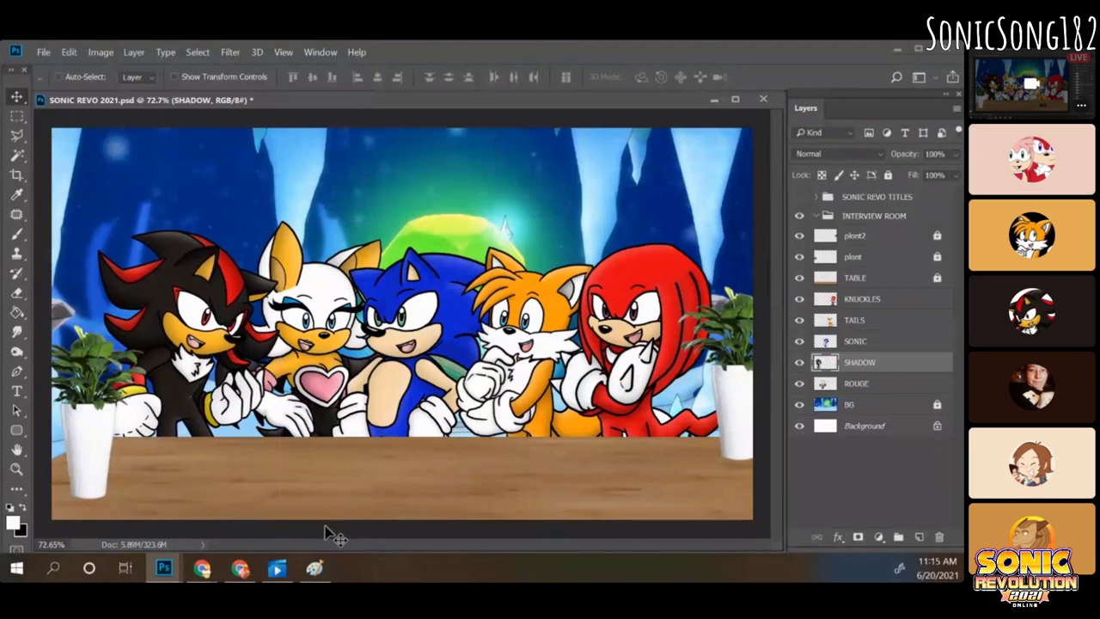
pyautogui.moveTo(213, 486); pyautogui.dragTo(184, 484)
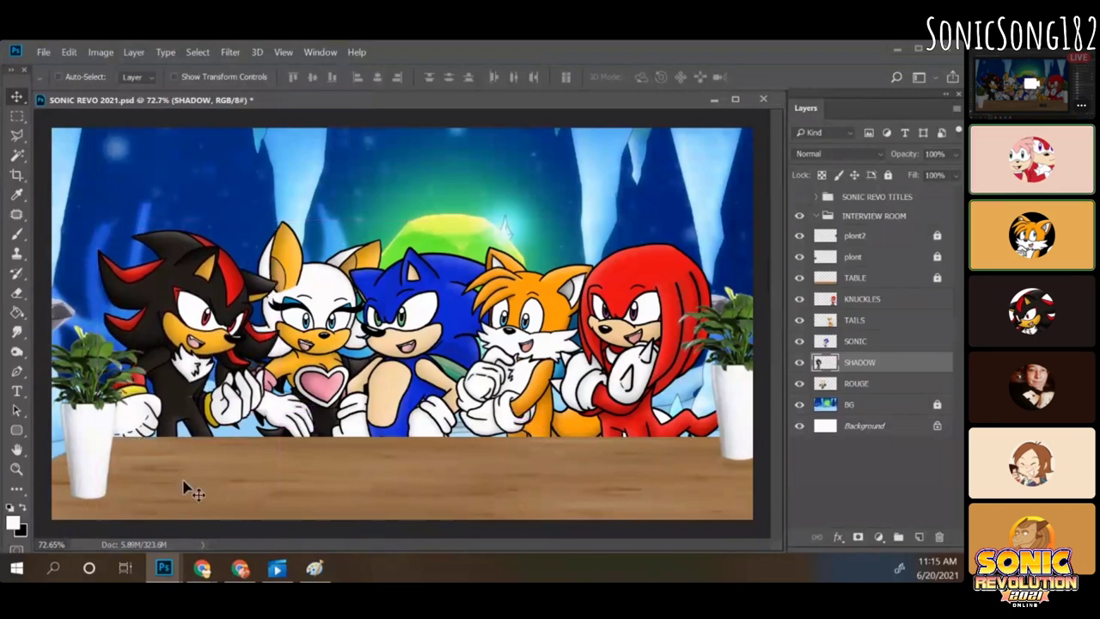
pyautogui.click(877, 322)
pyautogui.moveTo(559, 479); pyautogui.dragTo(520, 496)
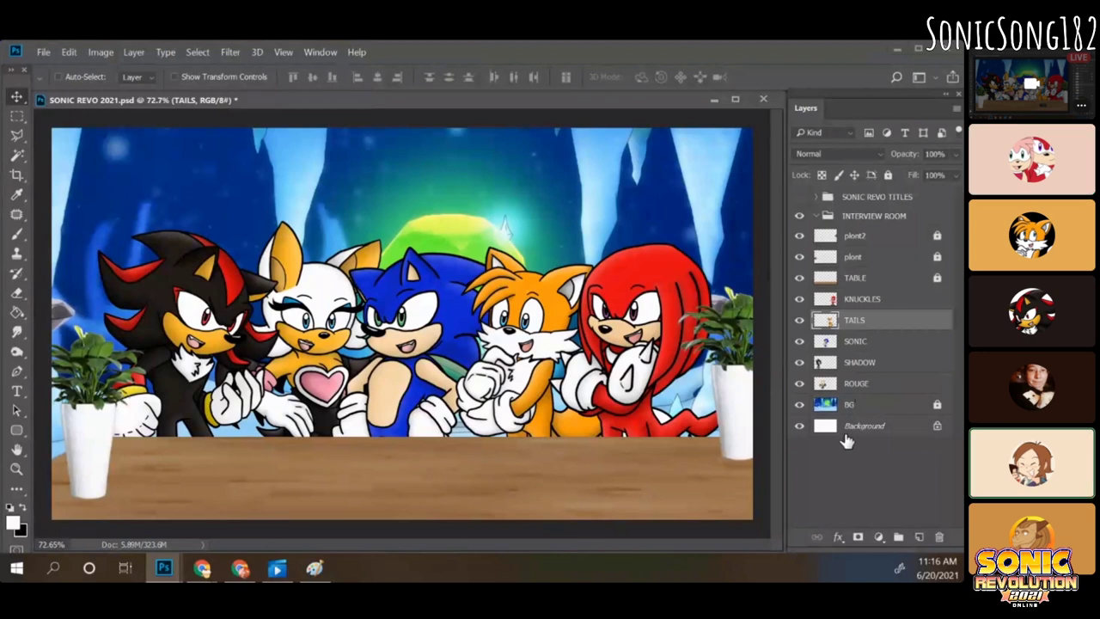
# Step: Collapse and hide the INTERVIEW ROOM group, and add a new layer above the SONIC REVO TITLES group
pyautogui.click(826, 217)
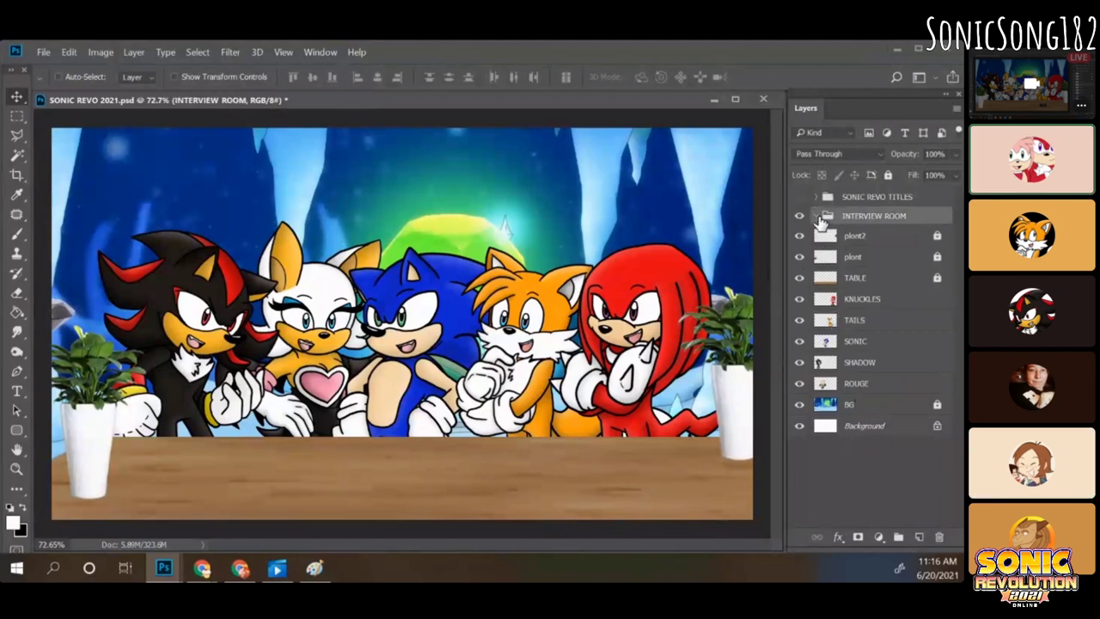
pyautogui.click(891, 199)
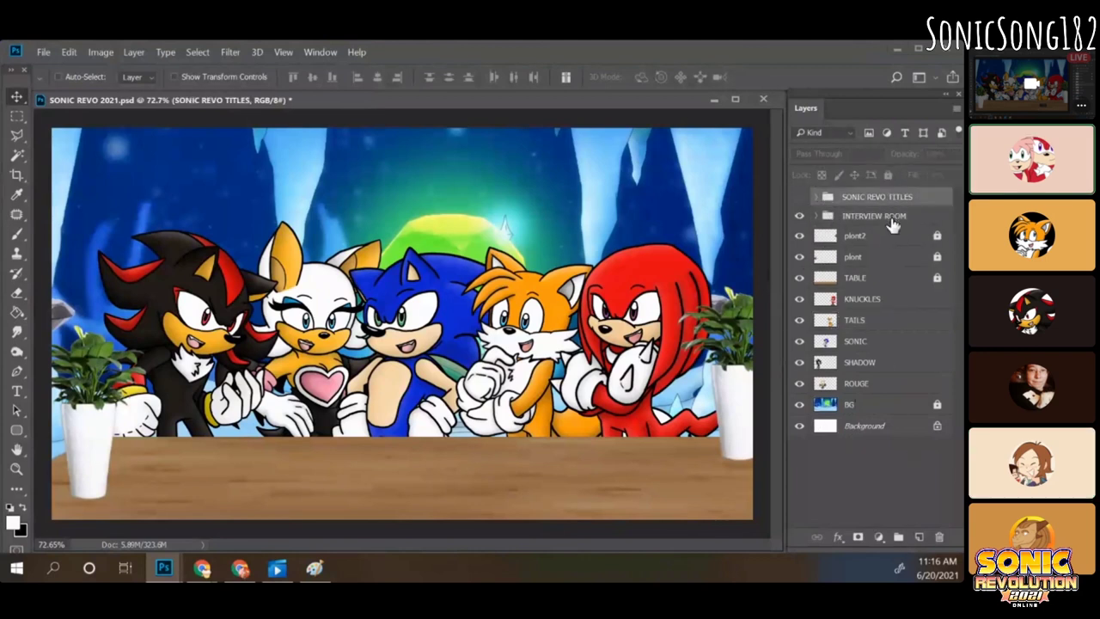
pyautogui.click(917, 538)
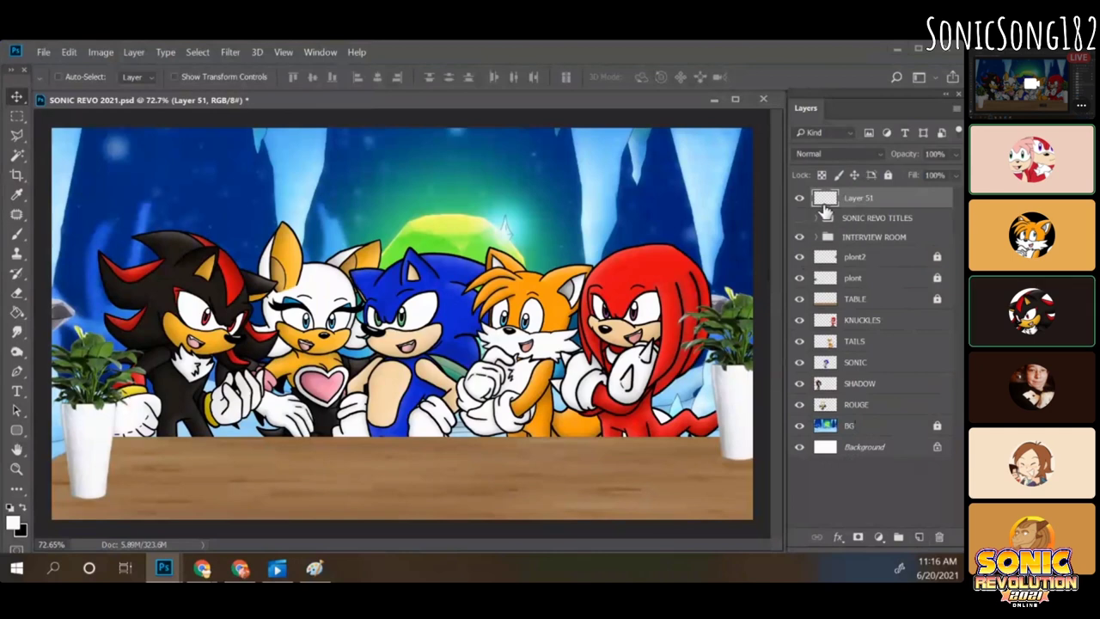
pyautogui.click(799, 238)
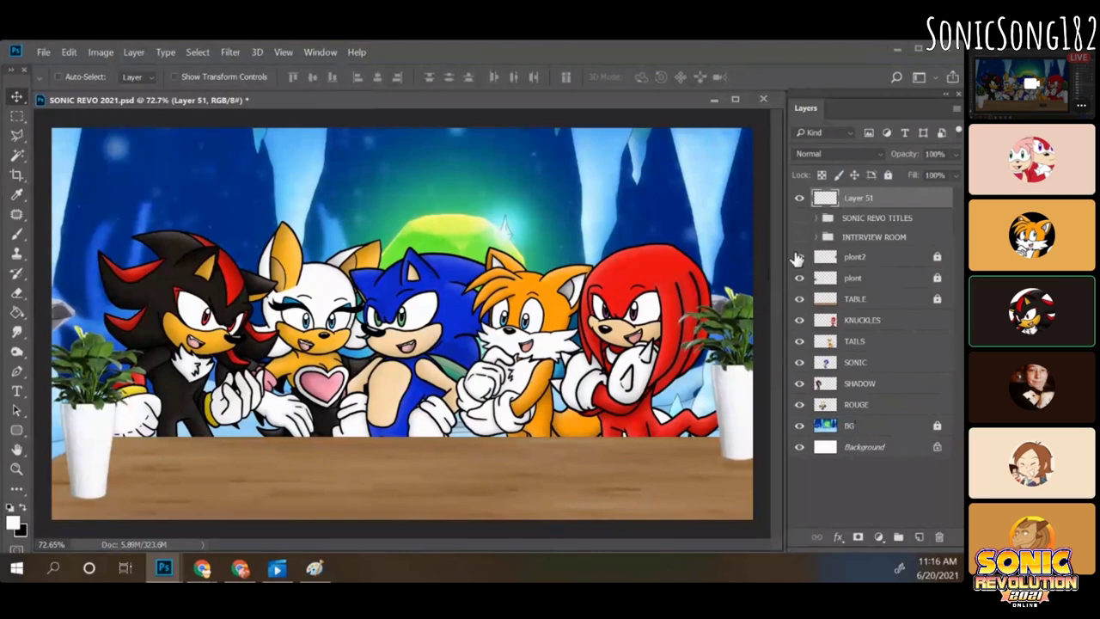
# Step: Move the two plant layers, the table and the five character layers into the hidden INTERVIEW ROOM group
pyautogui.click(852, 257)
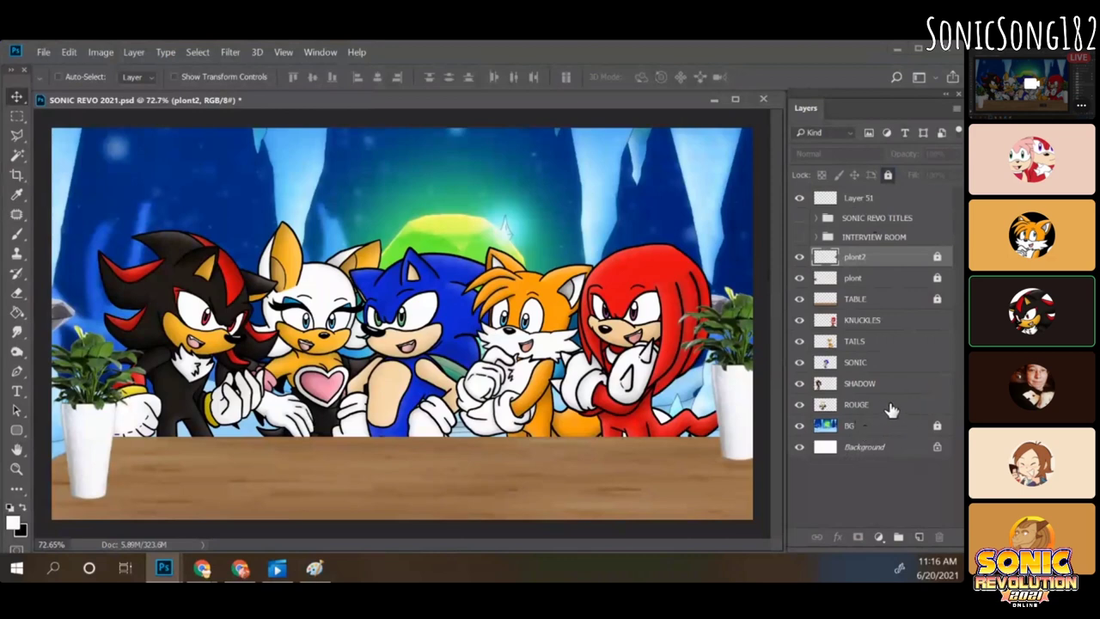
pyautogui.keyDown('shift'); pyautogui.click(871, 406); pyautogui.keyUp('shift')
pyautogui.moveTo(861, 264); pyautogui.dragTo(870, 238)
pyautogui.click(937, 257)
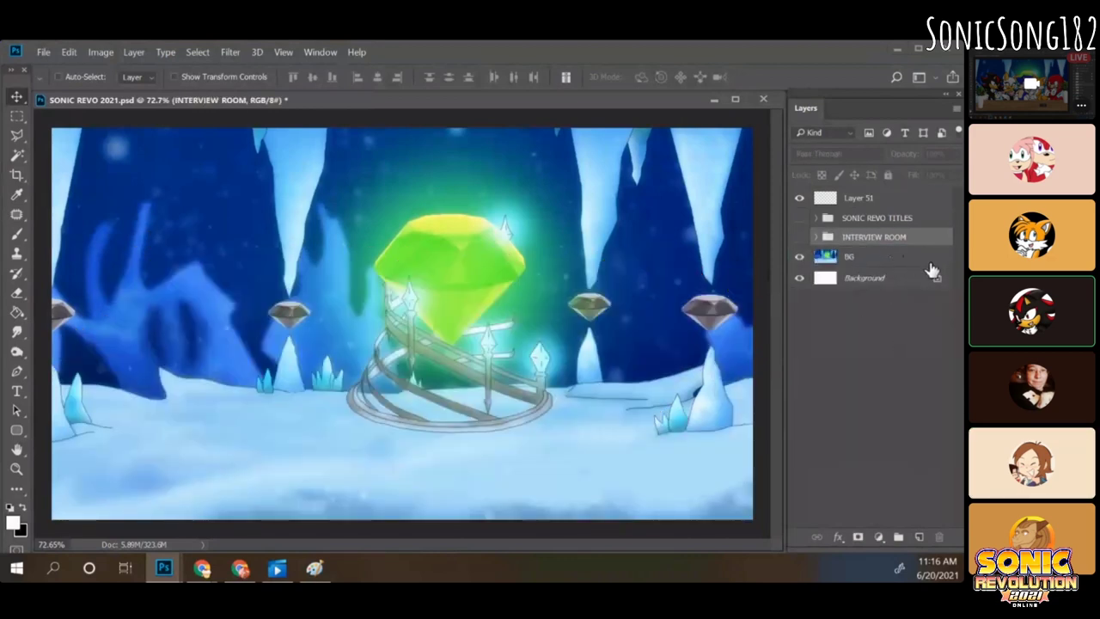
# Step: Hide the BG layer and prepare the Brush with the default black colour on the empty Layer 51
pyautogui.click(800, 257)
pyautogui.click(862, 201)
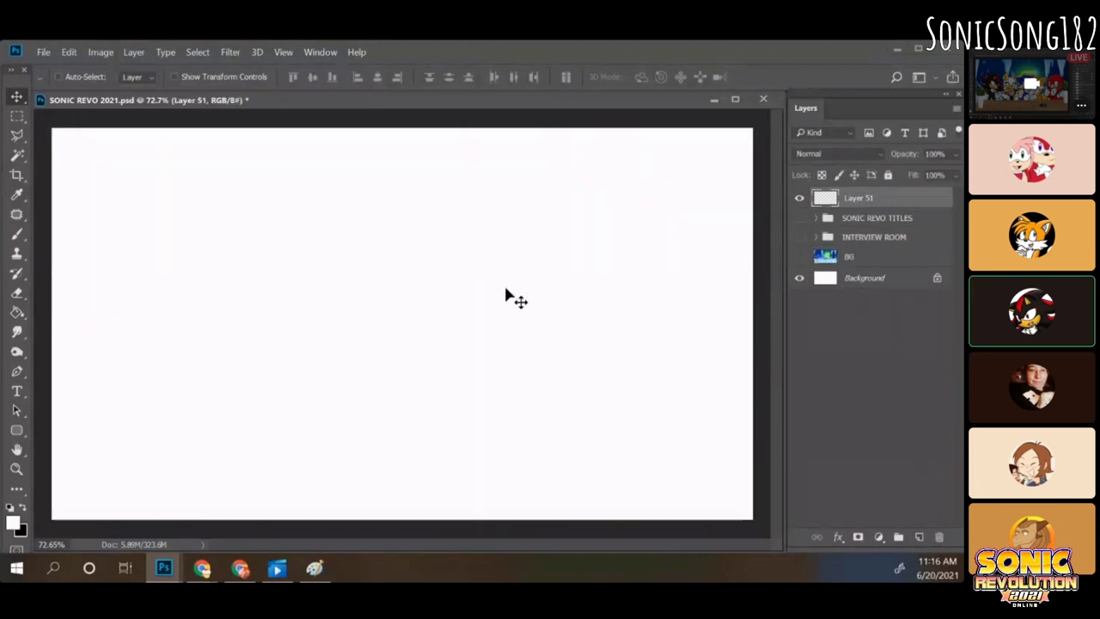
pyautogui.click(17, 236)
pyautogui.click(10, 507)
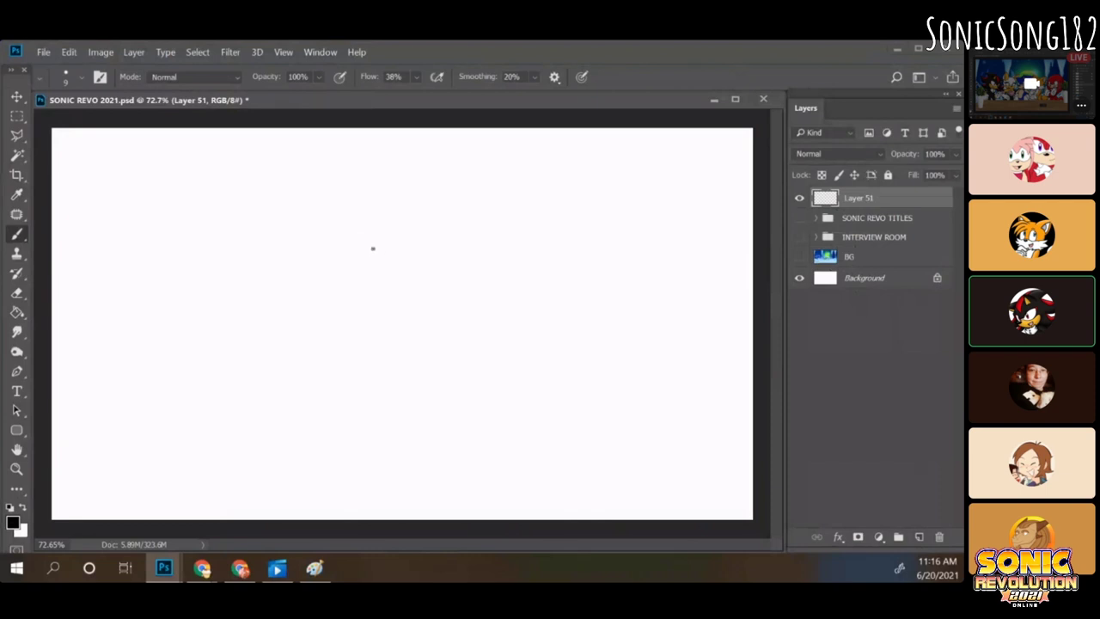
# Step: Undo the test circle stroke and make the brush size follow pen pressure
pyautogui.moveTo(338, 338)
pyautogui.mouseDown()
pyautogui.moveTo(344, 266)
pyautogui.moveTo(420, 304)
pyautogui.mouseUp()
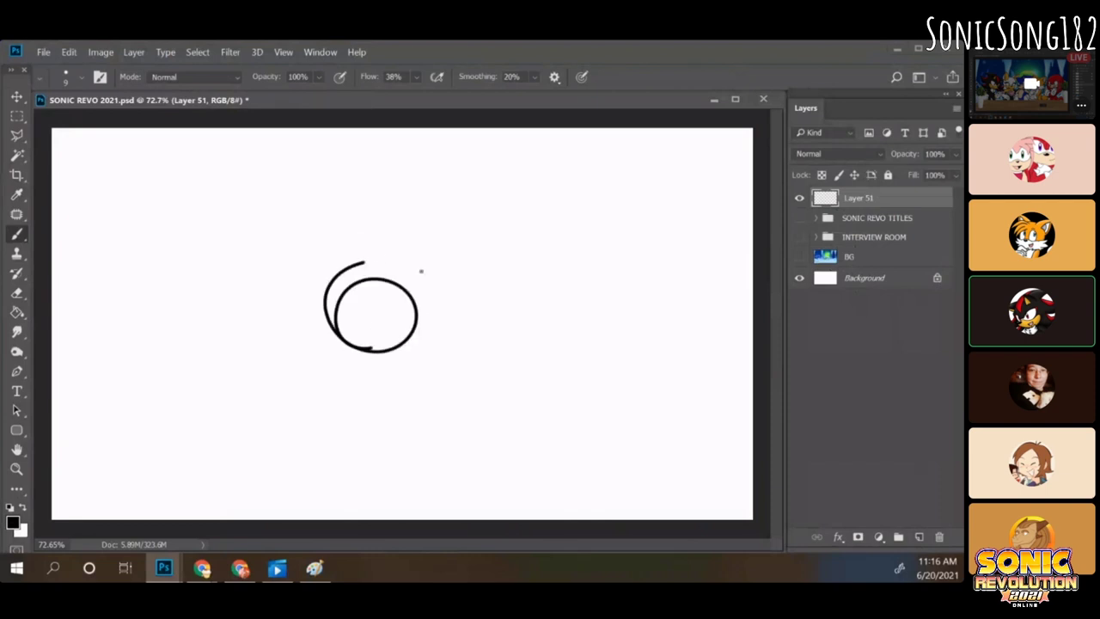
pyautogui.hotkey('ctrl', 'z')
pyautogui.click(582, 76)
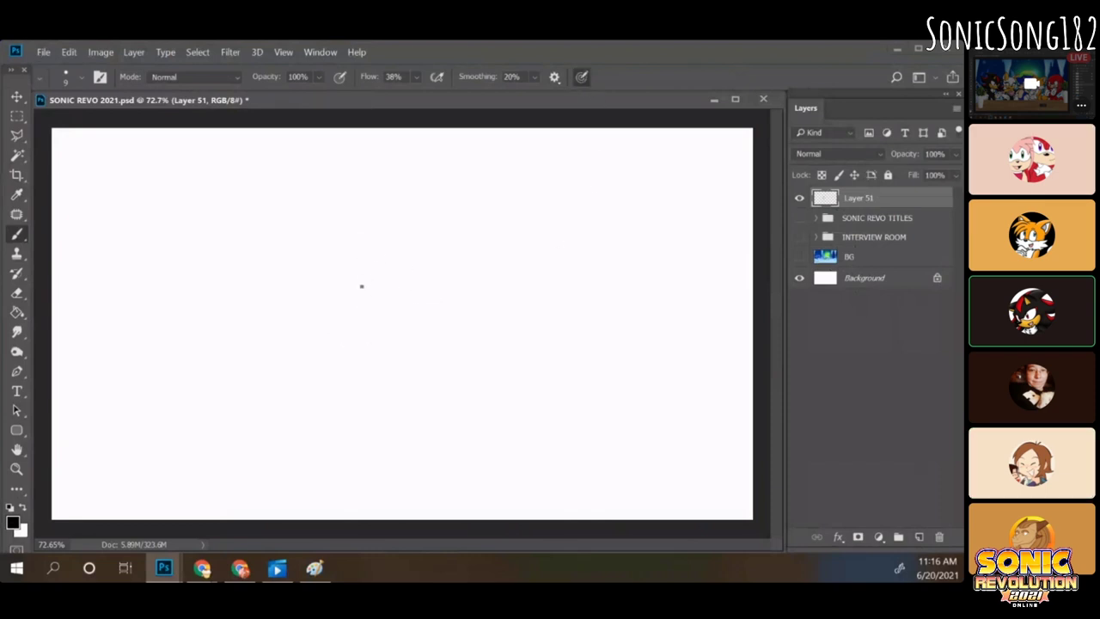
# Step: Sketch Shadow's head as a circle with a centre guide line, muzzle, black nose, frowning mouth and angry eyes
pyautogui.moveTo(321, 312)
pyautogui.mouseDown()
pyautogui.moveTo(403, 327)
pyautogui.moveTo(364, 280)
pyautogui.moveTo(347, 332)
pyautogui.moveTo(358, 344)
pyautogui.moveTo(398, 309)
pyautogui.moveTo(334, 325)
pyautogui.moveTo(407, 331)
pyautogui.moveTo(327, 339)
pyautogui.moveTo(325, 315)
pyautogui.moveTo(342, 325)
pyautogui.mouseUp()
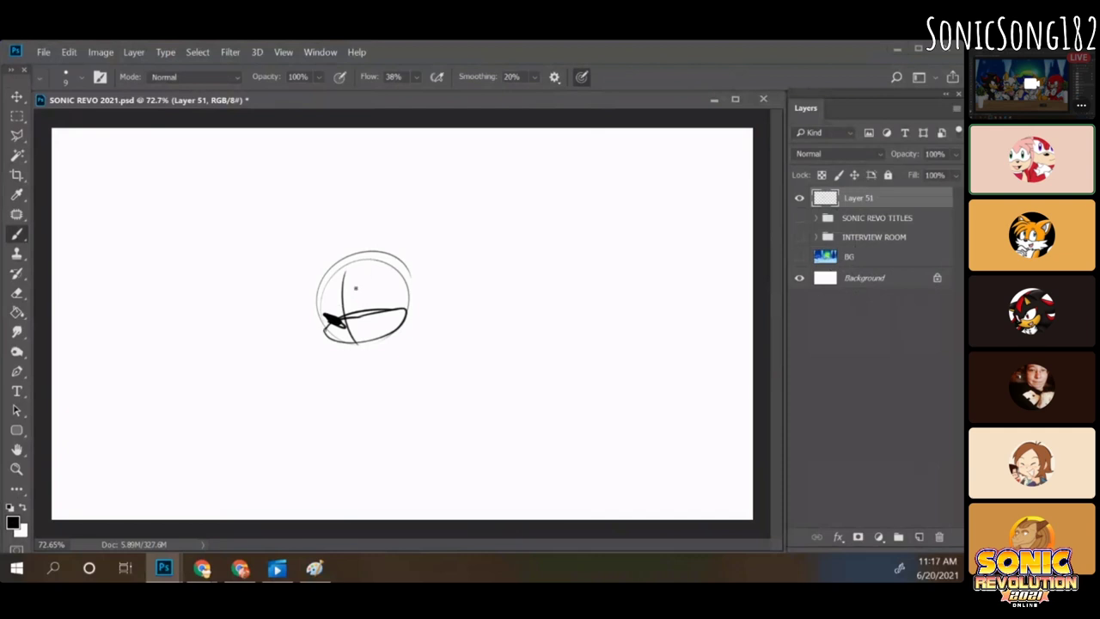
pyautogui.moveTo(347, 311)
pyautogui.mouseDown()
pyautogui.moveTo(384, 270)
pyautogui.moveTo(395, 307)
pyautogui.moveTo(395, 289)
pyautogui.moveTo(369, 311)
pyautogui.moveTo(330, 320)
pyautogui.moveTo(346, 307)
pyautogui.mouseUp()
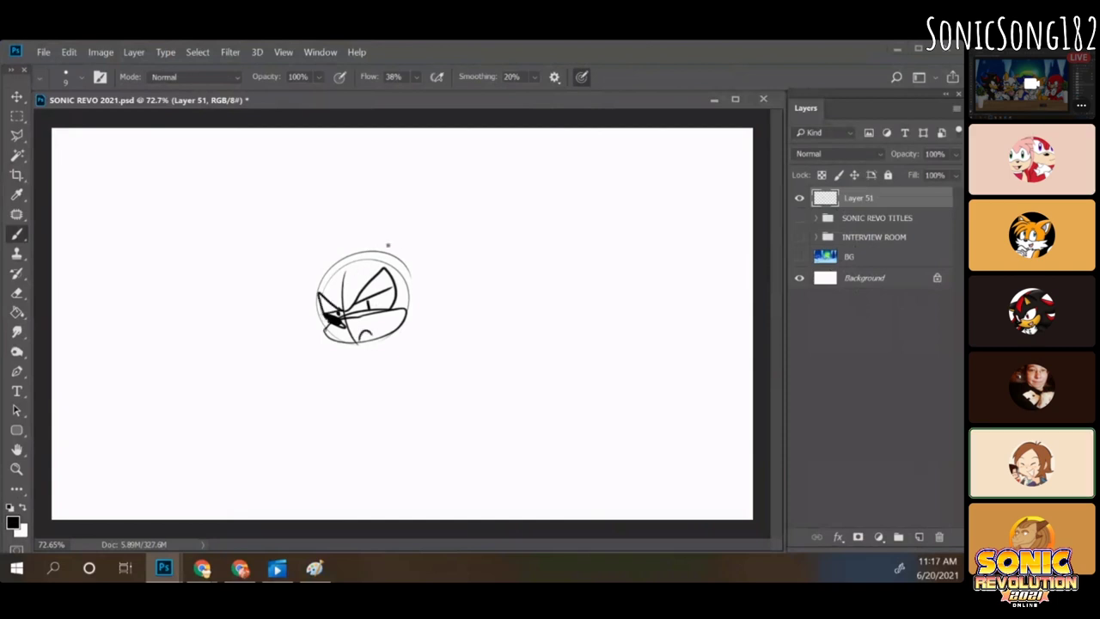
pyautogui.moveTo(361, 275); pyautogui.dragTo(349, 297)
pyautogui.moveTo(371, 333); pyautogui.dragTo(361, 338)
pyautogui.moveTo(379, 273); pyautogui.dragTo(398, 290)
pyautogui.moveTo(316, 292); pyautogui.dragTo(321, 311)
# Step: Draw Shadow's two pointed ears, the curved quills around his head and a tiny angry face floating beside it
pyautogui.moveTo(370, 237)
pyautogui.mouseDown()
pyautogui.moveTo(436, 241)
pyautogui.moveTo(408, 265)
pyautogui.mouseUp()
pyautogui.moveTo(310, 254)
pyautogui.mouseDown()
pyautogui.moveTo(281, 298)
pyautogui.moveTo(316, 291)
pyautogui.mouseUp()
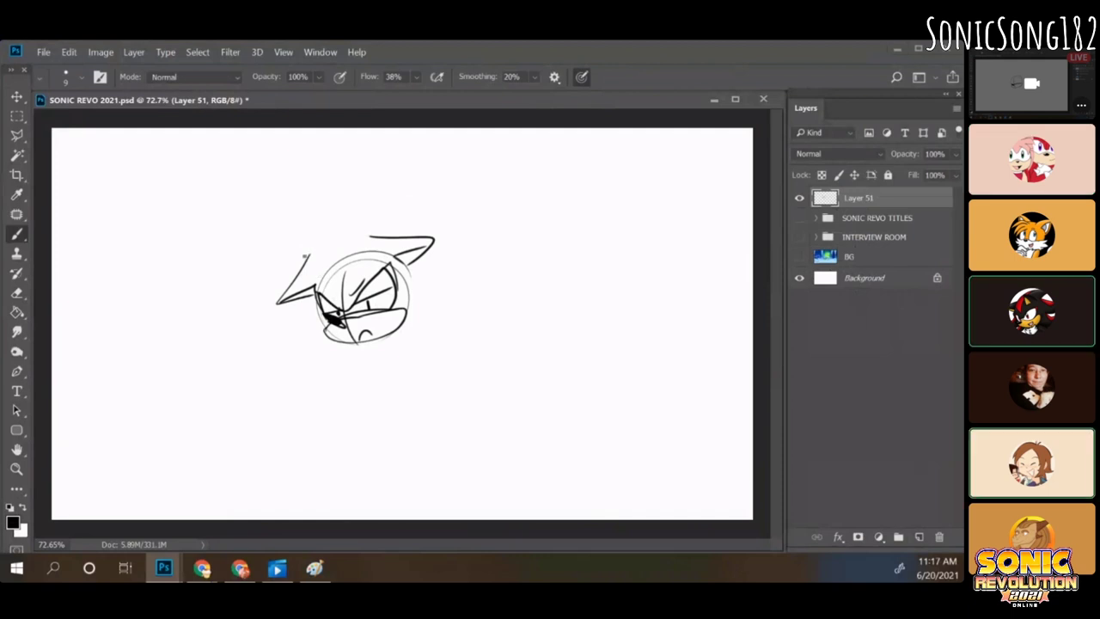
pyautogui.moveTo(313, 265)
pyautogui.mouseDown()
pyautogui.moveTo(321, 225)
pyautogui.moveTo(419, 190)
pyautogui.moveTo(392, 210)
pyautogui.moveTo(448, 276)
pyautogui.moveTo(419, 325)
pyautogui.mouseUp()
pyautogui.moveTo(277, 303)
pyautogui.mouseDown()
pyautogui.moveTo(323, 337)
pyautogui.moveTo(308, 349)
pyautogui.moveTo(336, 350)
pyautogui.mouseUp()
pyautogui.moveTo(288, 231)
pyautogui.mouseDown()
pyautogui.moveTo(303, 229)
pyautogui.moveTo(271, 217)
pyautogui.moveTo(277, 225)
pyautogui.mouseUp()
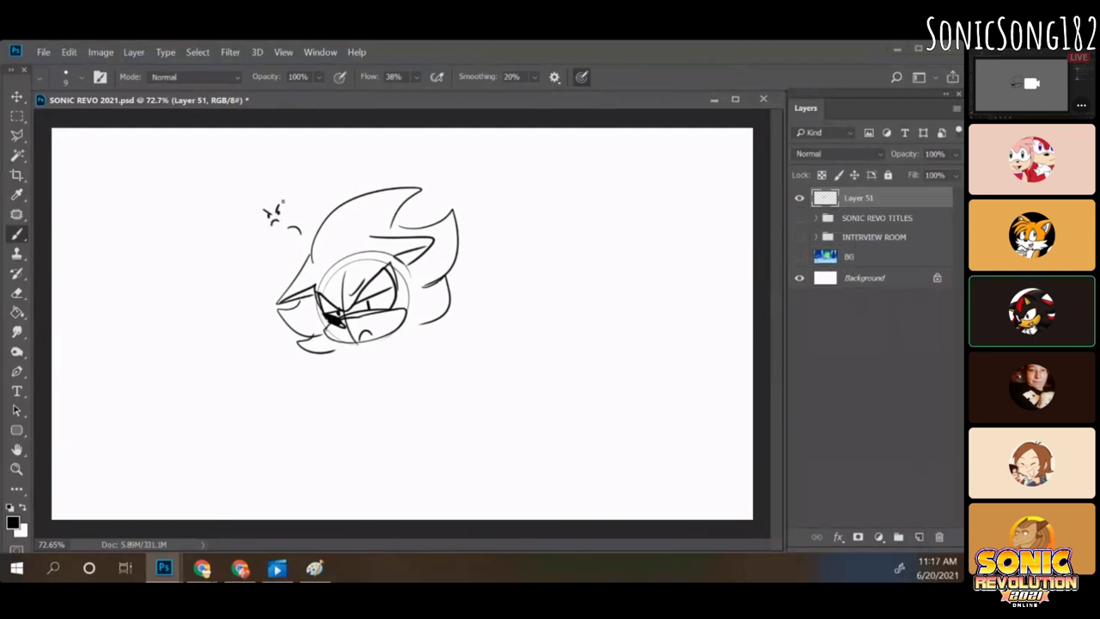
# Step: Add the stripe lines to Shadow's quills and draw his boxy torso with a tuft of chest fur
pyautogui.moveTo(328, 277)
pyautogui.mouseDown()
pyautogui.moveTo(328, 227)
pyautogui.moveTo(402, 190)
pyautogui.mouseUp()
pyautogui.moveTo(392, 229)
pyautogui.mouseDown()
pyautogui.moveTo(448, 251)
pyautogui.moveTo(454, 232)
pyautogui.mouseUp()
pyautogui.moveTo(422, 295); pyautogui.dragTo(437, 285)
pyautogui.moveTo(282, 318); pyautogui.dragTo(313, 298)
pyautogui.moveTo(299, 347)
pyautogui.mouseDown()
pyautogui.moveTo(318, 337)
pyautogui.moveTo(388, 353)
pyautogui.moveTo(383, 363)
pyautogui.moveTo(351, 358)
pyautogui.moveTo(395, 340)
pyautogui.moveTo(397, 375)
pyautogui.moveTo(342, 389)
pyautogui.mouseUp()
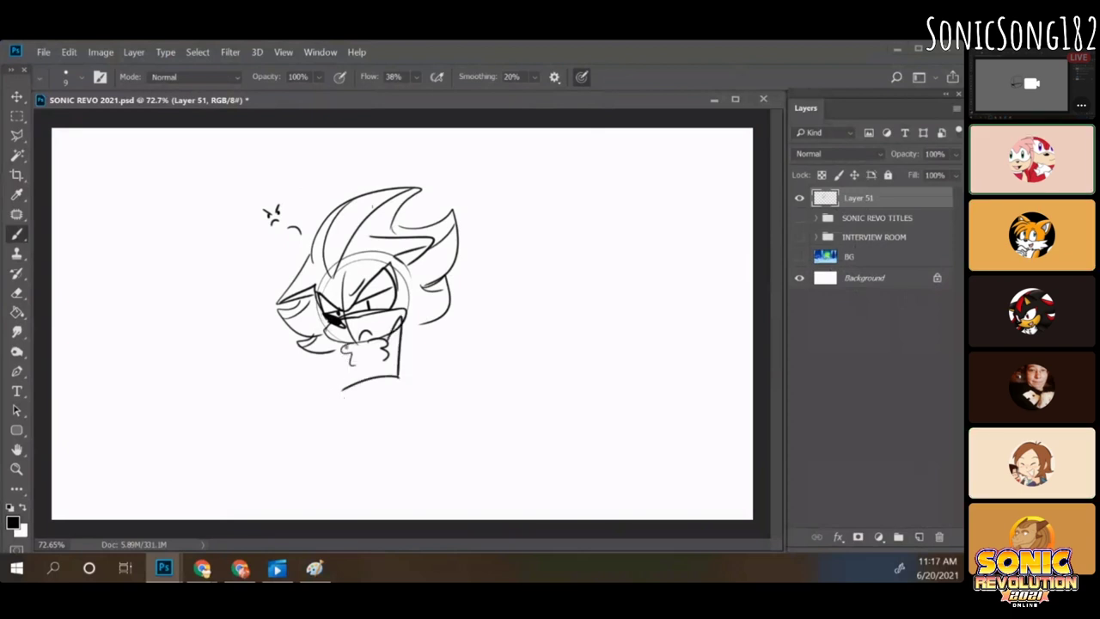
# Step: Draw the rounded shapes at the base of Shadow's torso, a short arm line and his two thin legs
pyautogui.moveTo(337, 343)
pyautogui.mouseDown()
pyautogui.moveTo(342, 389)
pyautogui.moveTo(409, 386)
pyautogui.moveTo(329, 400)
pyautogui.mouseUp()
pyautogui.moveTo(388, 380); pyautogui.dragTo(409, 391)
pyautogui.moveTo(418, 318)
pyautogui.mouseDown()
pyautogui.moveTo(408, 364)
pyautogui.moveTo(351, 464)
pyautogui.moveTo(365, 478)
pyautogui.mouseUp()
pyautogui.moveTo(382, 380); pyautogui.dragTo(387, 475)
# Step: Draw Shadow's two pointed shoes with toe caps, soles and strap lines
pyautogui.moveTo(380, 434); pyautogui.dragTo(437, 469)
pyautogui.moveTo(299, 489); pyautogui.dragTo(321, 478)
pyautogui.moveTo(422, 463); pyautogui.dragTo(439, 467)
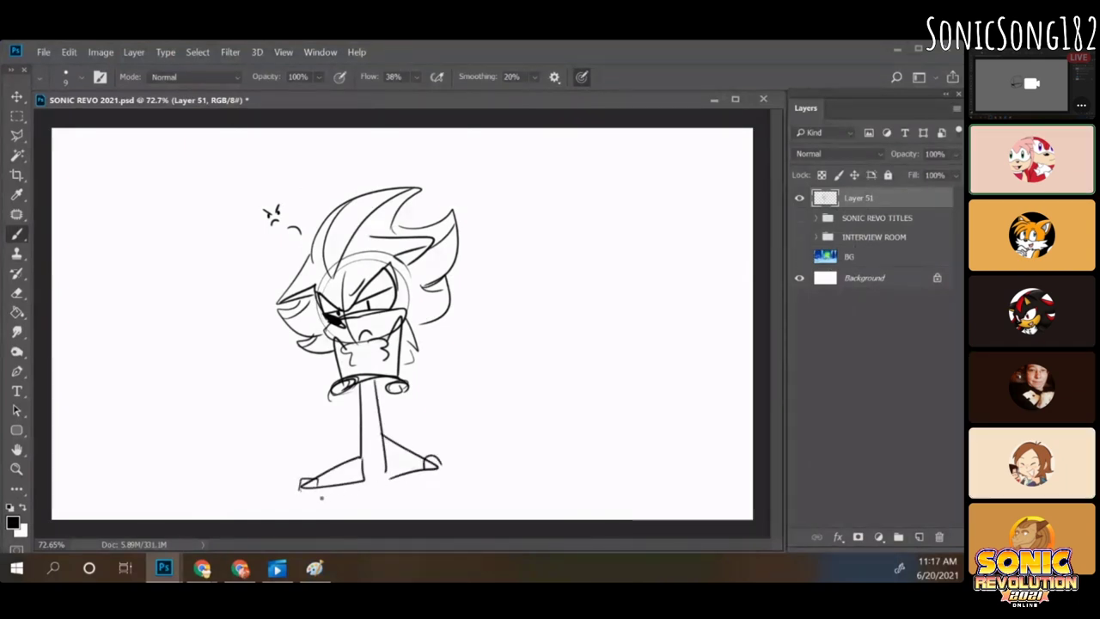
pyautogui.moveTo(303, 496); pyautogui.dragTo(445, 481)
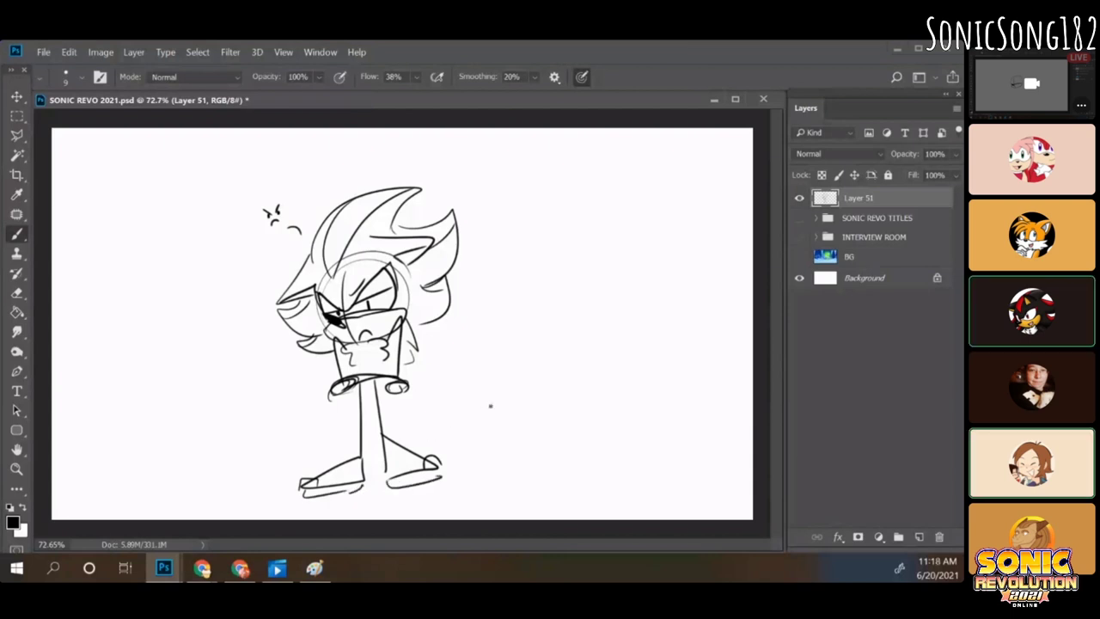
pyautogui.moveTo(352, 466); pyautogui.dragTo(341, 487)
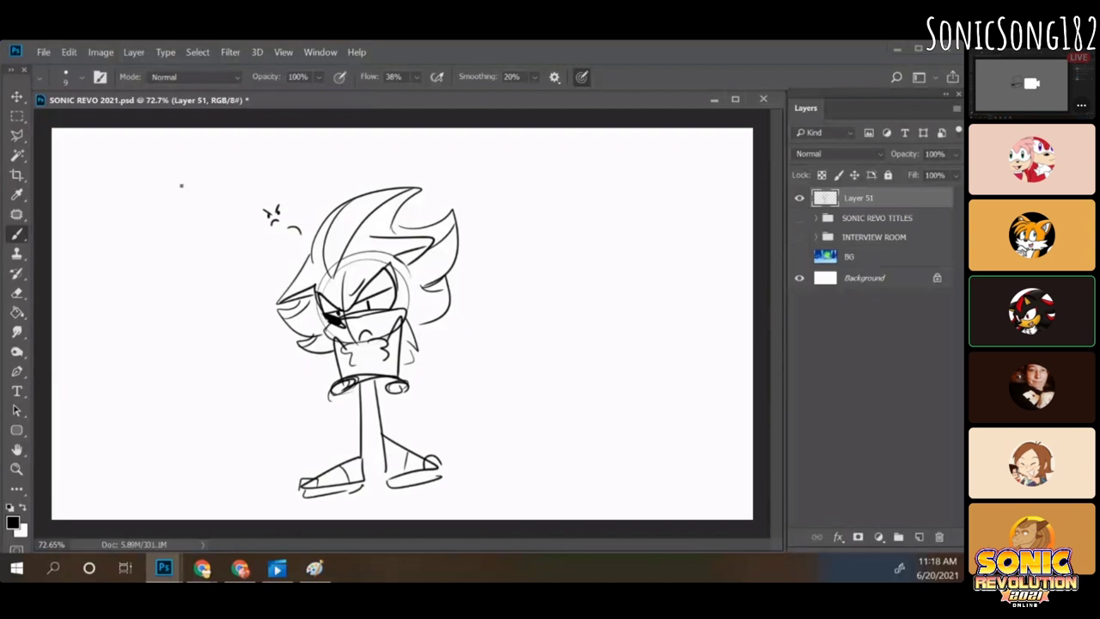
pyautogui.hotkey('alt', 'Tab')
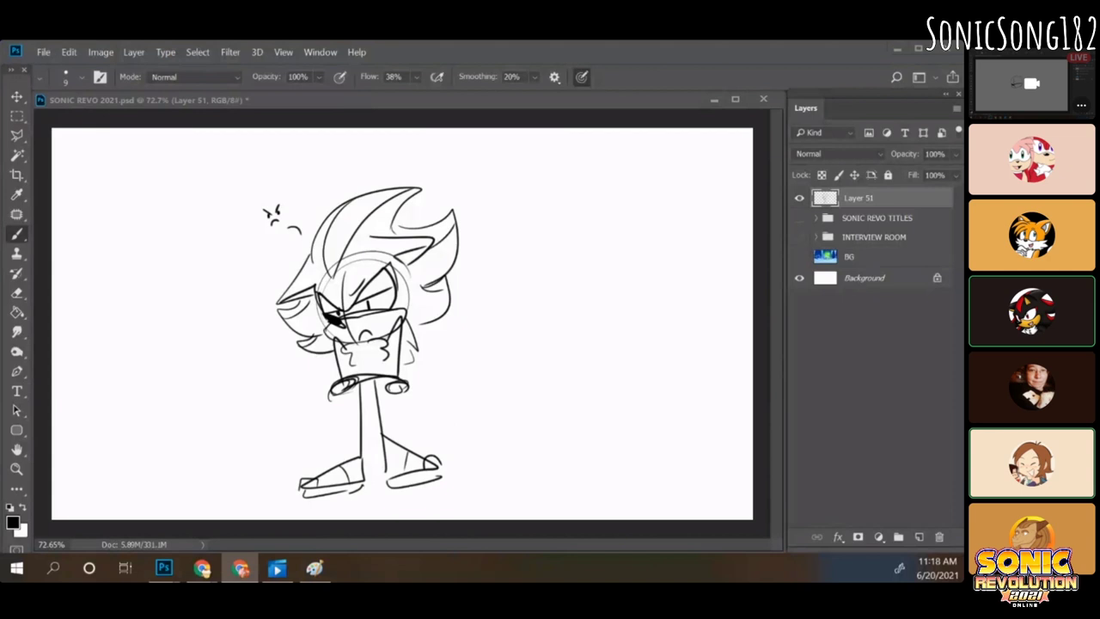
pyautogui.click(832, 204)
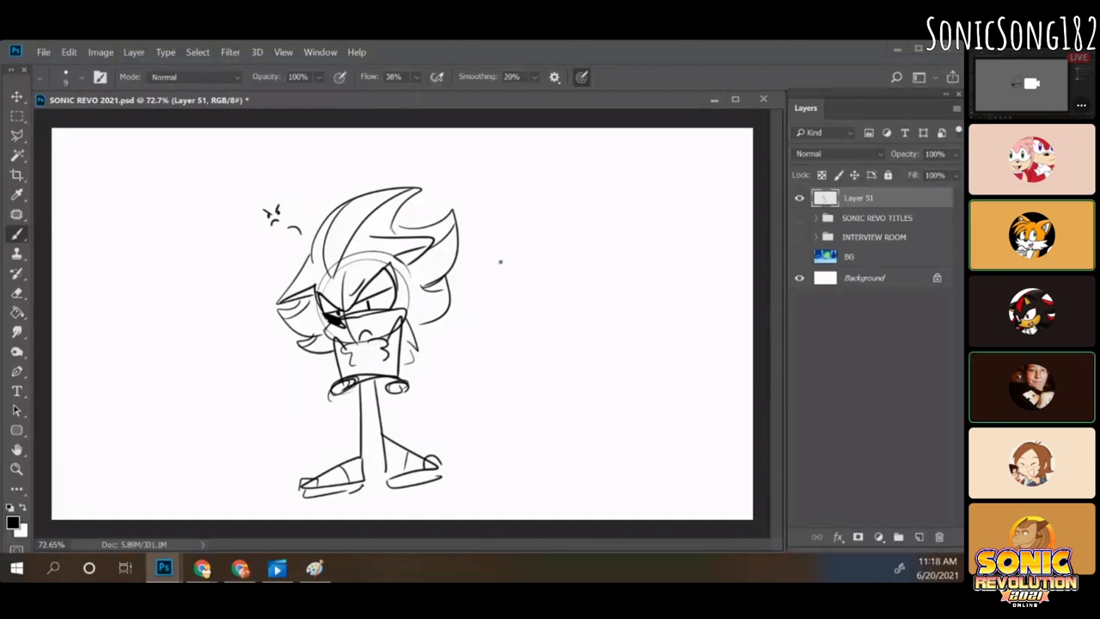
# Step: Sketch a bald old scientist's head to the right of Shadow, with scowling brows, eyes, big nose, side hair and forehead wrinkles
pyautogui.moveTo(494, 295); pyautogui.dragTo(541, 205)
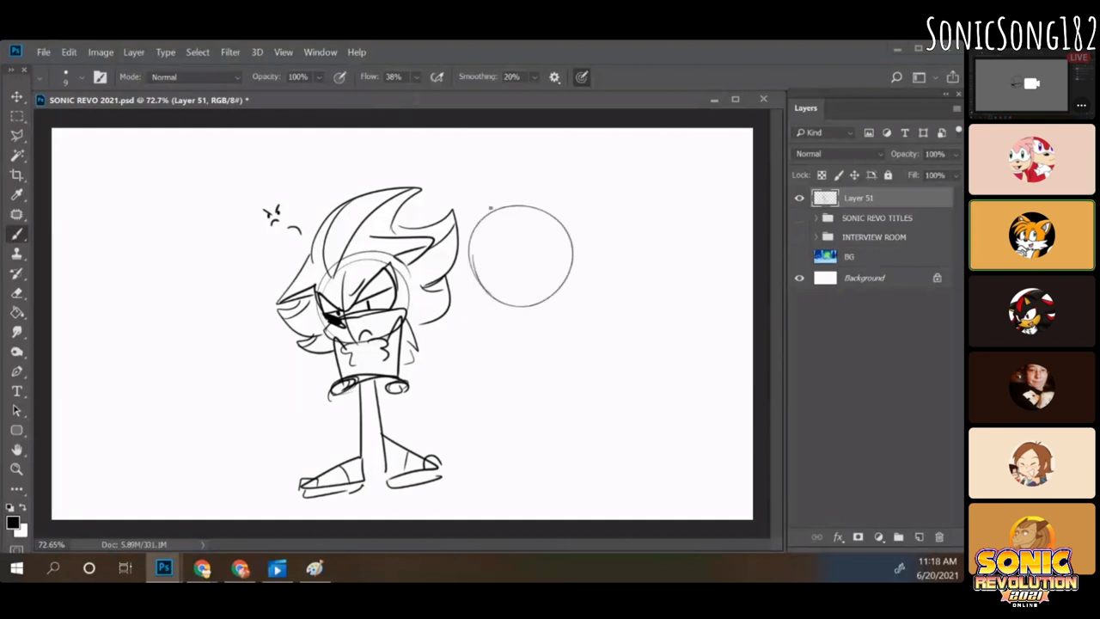
pyautogui.moveTo(476, 238)
pyautogui.mouseDown()
pyautogui.moveTo(516, 258)
pyautogui.moveTo(564, 242)
pyautogui.mouseUp()
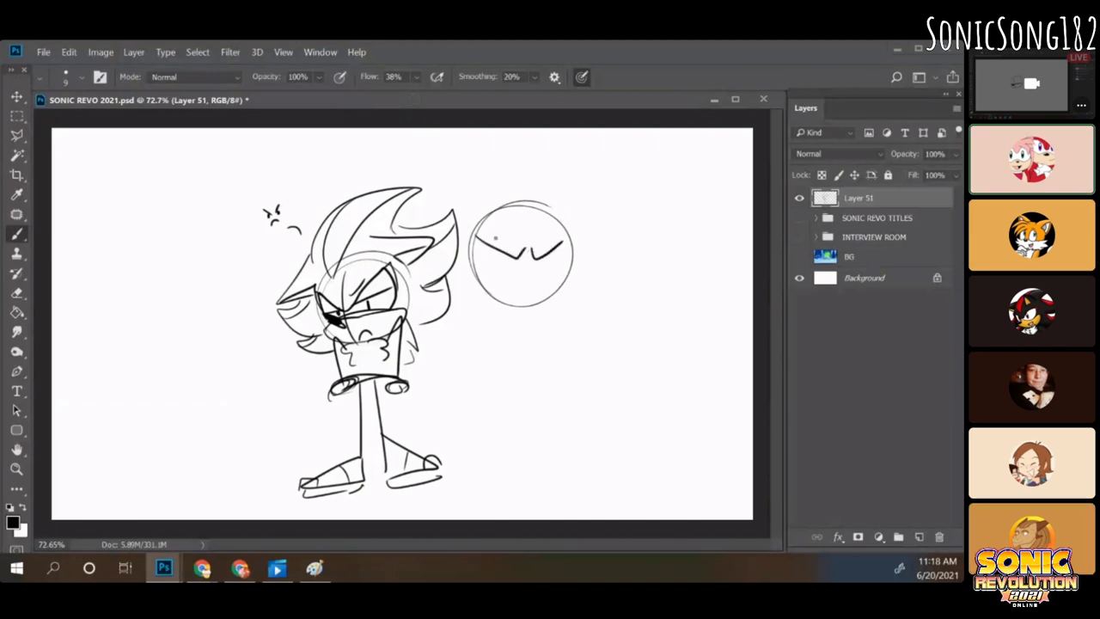
pyautogui.moveTo(485, 252)
pyautogui.mouseDown()
pyautogui.moveTo(559, 258)
pyautogui.moveTo(499, 260)
pyautogui.moveTo(510, 275)
pyautogui.moveTo(540, 268)
pyautogui.moveTo(507, 278)
pyautogui.moveTo(513, 271)
pyautogui.moveTo(456, 320)
pyautogui.moveTo(586, 244)
pyautogui.moveTo(605, 306)
pyautogui.moveTo(552, 316)
pyautogui.moveTo(536, 304)
pyautogui.mouseUp()
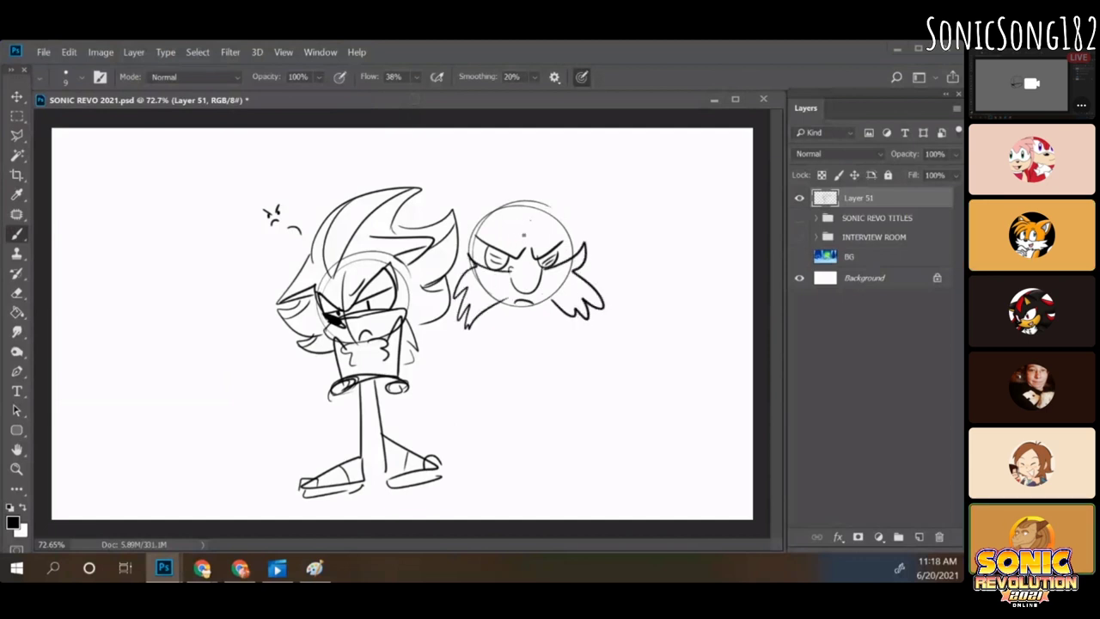
pyautogui.moveTo(473, 254)
pyautogui.mouseDown()
pyautogui.moveTo(516, 195)
pyautogui.moveTo(569, 246)
pyautogui.mouseUp()
pyautogui.moveTo(515, 222)
pyautogui.mouseDown()
pyautogui.moveTo(550, 222)
pyautogui.moveTo(548, 237)
pyautogui.mouseUp()
# Step: Draw the scientist's collar and open lab coat below the head, with lapels and sleeve lines
pyautogui.moveTo(495, 300)
pyautogui.mouseDown()
pyautogui.moveTo(505, 315)
pyautogui.moveTo(548, 301)
pyautogui.mouseUp()
pyautogui.moveTo(539, 302)
pyautogui.mouseDown()
pyautogui.moveTo(548, 319)
pyautogui.moveTo(532, 313)
pyautogui.mouseUp()
pyautogui.moveTo(513, 317)
pyautogui.mouseDown()
pyautogui.moveTo(533, 317)
pyautogui.moveTo(574, 386)
pyautogui.moveTo(456, 387)
pyautogui.moveTo(515, 404)
pyautogui.mouseUp()
pyautogui.moveTo(478, 329)
pyautogui.mouseDown()
pyautogui.moveTo(511, 313)
pyautogui.moveTo(481, 392)
pyautogui.moveTo(516, 406)
pyautogui.mouseUp()
pyautogui.moveTo(543, 315); pyautogui.dragTo(550, 397)
pyautogui.moveTo(541, 306)
pyautogui.mouseDown()
pyautogui.moveTo(574, 324)
pyautogui.moveTo(593, 392)
pyautogui.mouseUp()
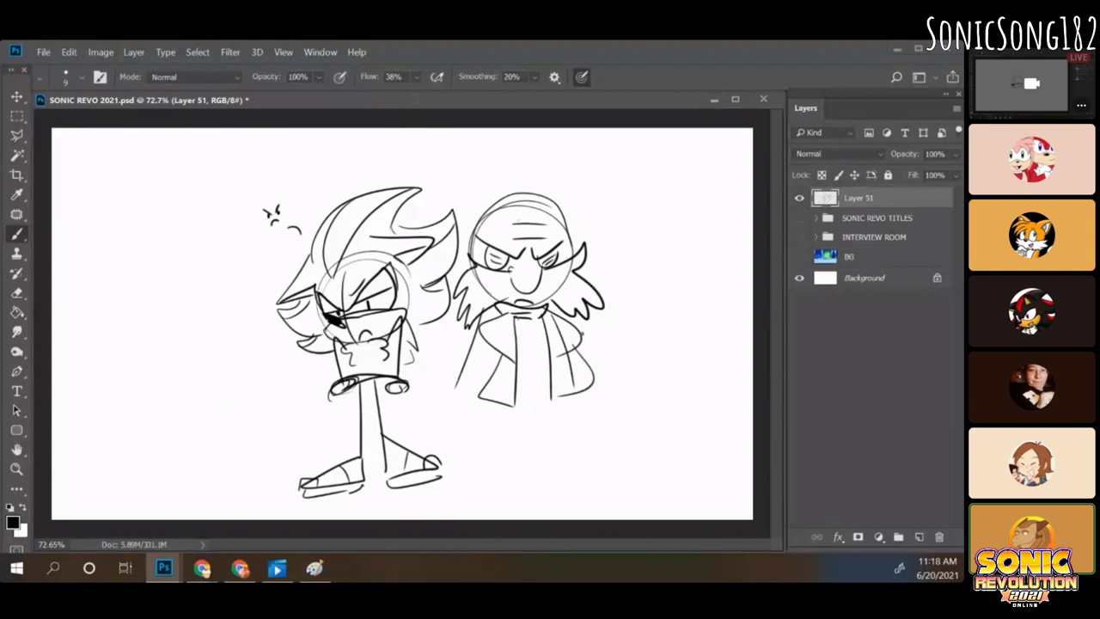
# Step: Draw the scientist's raised arm holding a bubbling test tube, and close the bottom edge of his outfit
pyautogui.moveTo(577, 309)
pyautogui.mouseDown()
pyautogui.moveTo(616, 303)
pyautogui.moveTo(633, 280)
pyautogui.moveTo(649, 296)
pyautogui.moveTo(619, 255)
pyautogui.moveTo(643, 253)
pyautogui.mouseUp()
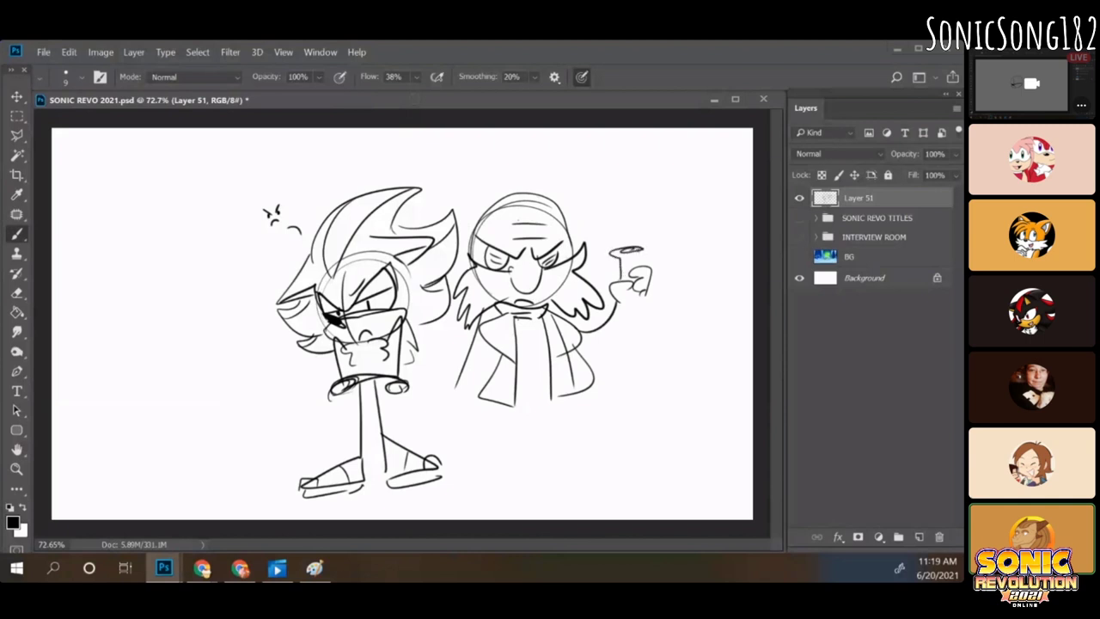
pyautogui.moveTo(622, 292)
pyautogui.mouseDown()
pyautogui.moveTo(635, 324)
pyautogui.moveTo(648, 292)
pyautogui.mouseUp()
pyautogui.moveTo(622, 231); pyautogui.dragTo(625, 237)
pyautogui.click(628, 204)
pyautogui.moveTo(639, 208); pyautogui.dragTo(642, 215)
pyautogui.moveTo(521, 402); pyautogui.dragTo(548, 402)
pyautogui.moveTo(622, 303)
pyautogui.mouseDown()
pyautogui.moveTo(652, 295)
pyautogui.moveTo(636, 309)
pyautogui.mouseUp()
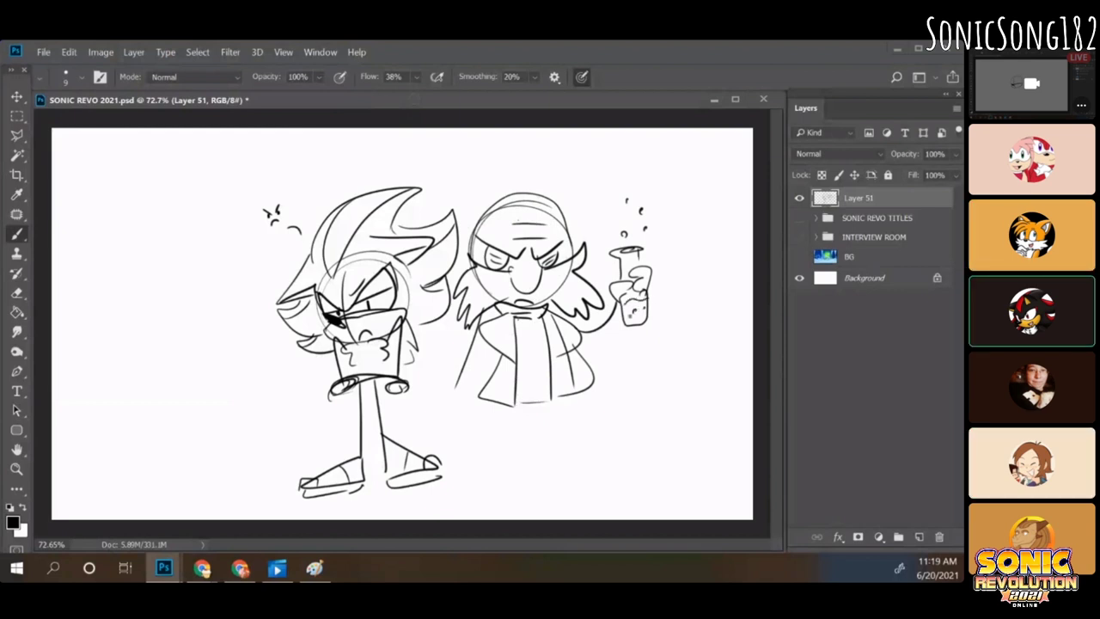
# Step: Draw the scientist's two legs and outward-pointing shoes below the coat
pyautogui.moveTo(507, 405); pyautogui.dragTo(518, 469)
pyautogui.moveTo(543, 407); pyautogui.dragTo(559, 478)
pyautogui.moveTo(552, 452)
pyautogui.mouseDown()
pyautogui.moveTo(590, 453)
pyautogui.moveTo(546, 478)
pyautogui.mouseUp()
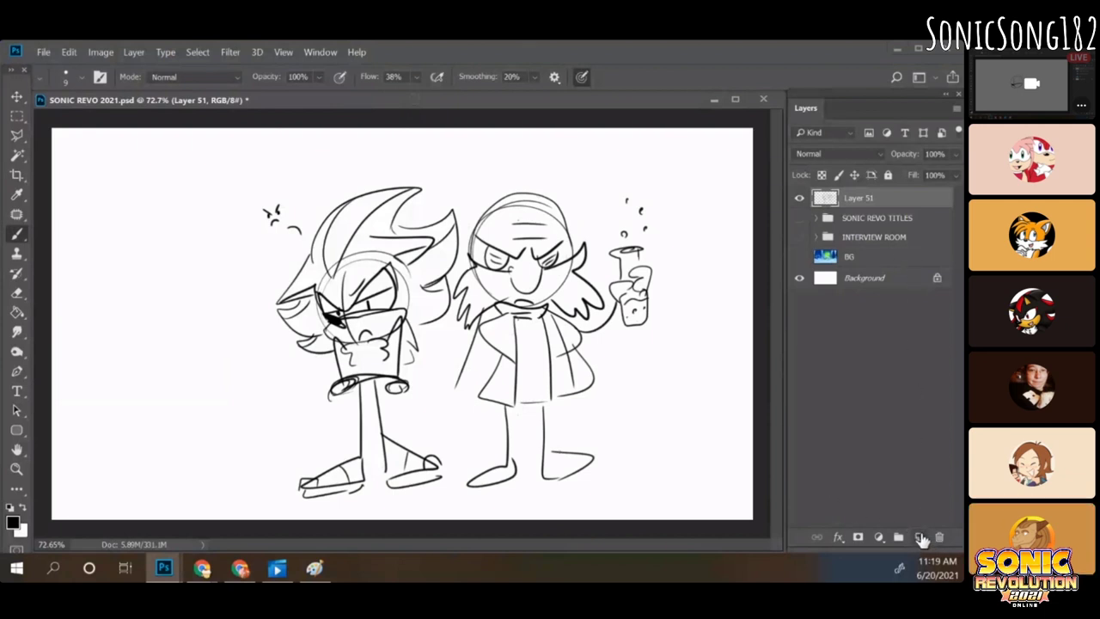
# Step: Add a new layer and sketch a large pointed, hooded head to the left of Shadow
pyautogui.click(920, 538)
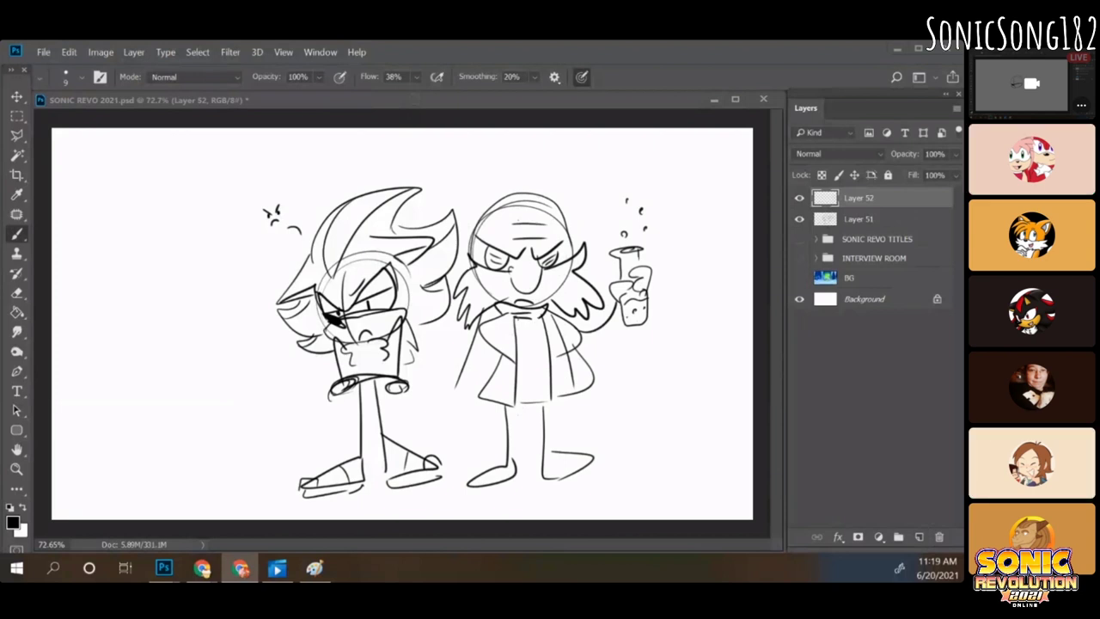
pyautogui.click(55, 246)
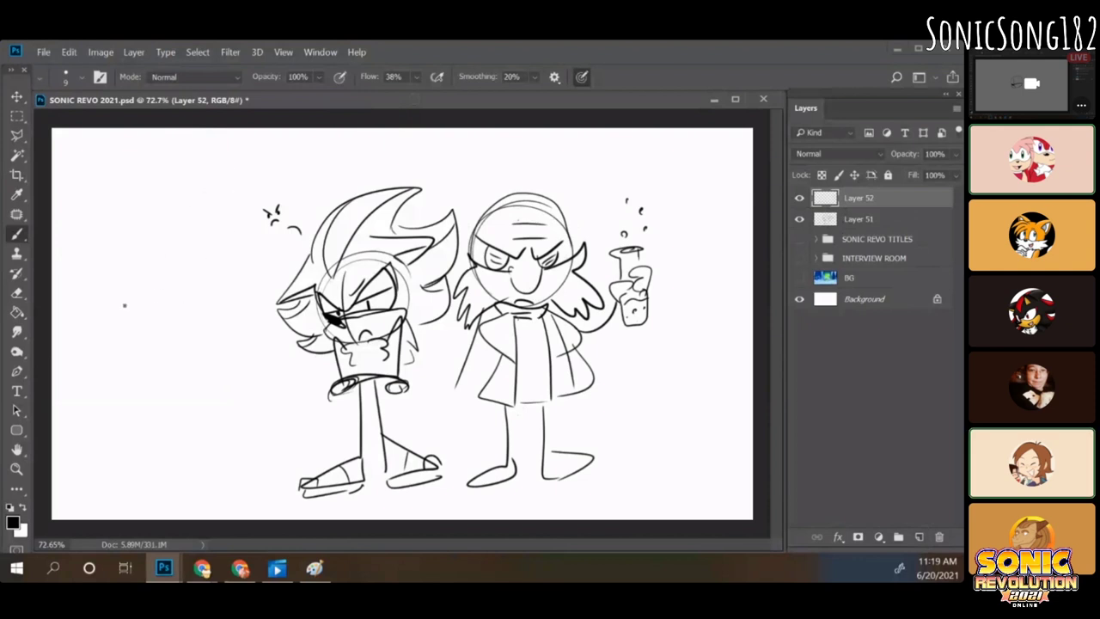
pyautogui.moveTo(124, 284); pyautogui.dragTo(304, 244)
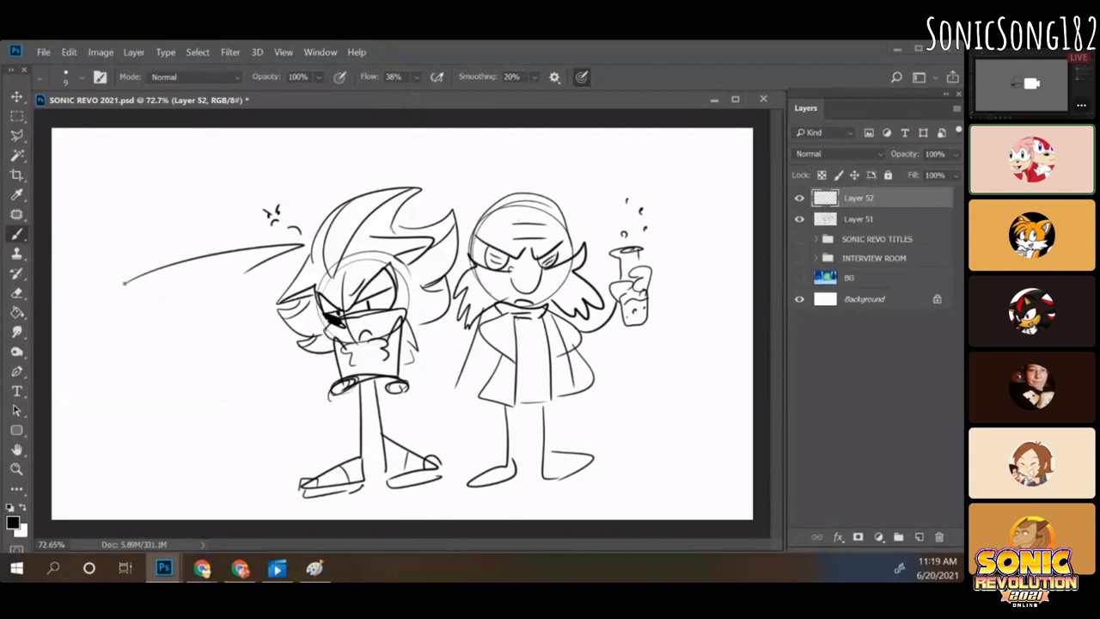
pyautogui.moveTo(124, 280); pyautogui.dragTo(169, 316)
pyautogui.moveTo(170, 320); pyautogui.dragTo(174, 351)
pyautogui.moveTo(246, 273); pyautogui.dragTo(264, 330)
# Step: Draw three eyes with pupils on the hooded figure's face
pyautogui.moveTo(184, 301); pyautogui.dragTo(227, 285)
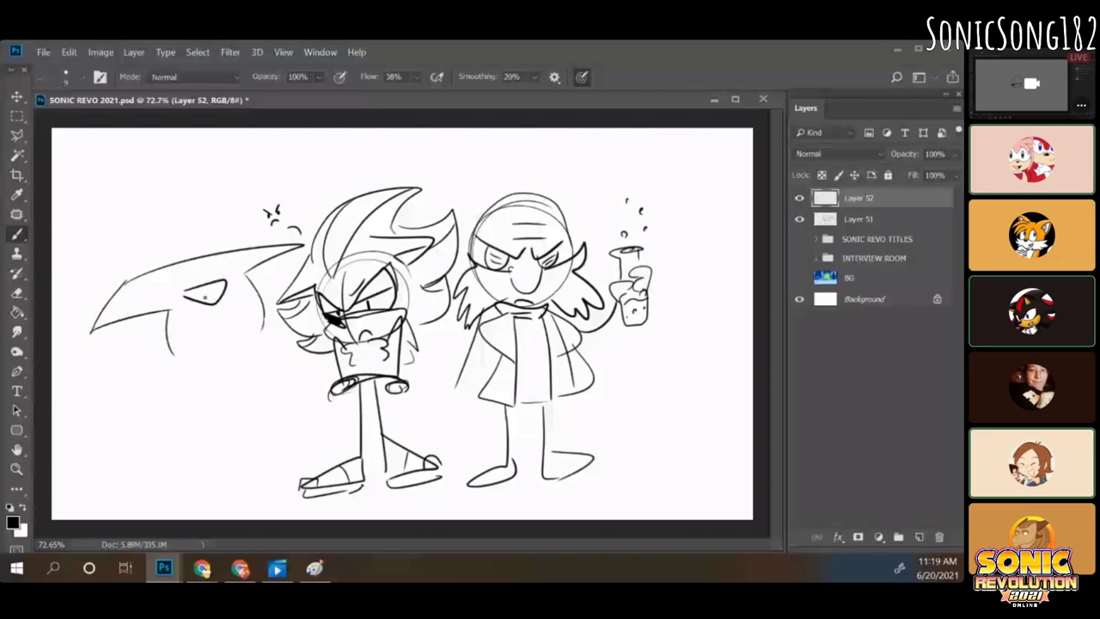
pyautogui.moveTo(184, 313); pyautogui.dragTo(215, 333)
pyautogui.moveTo(221, 302); pyautogui.dragTo(251, 323)
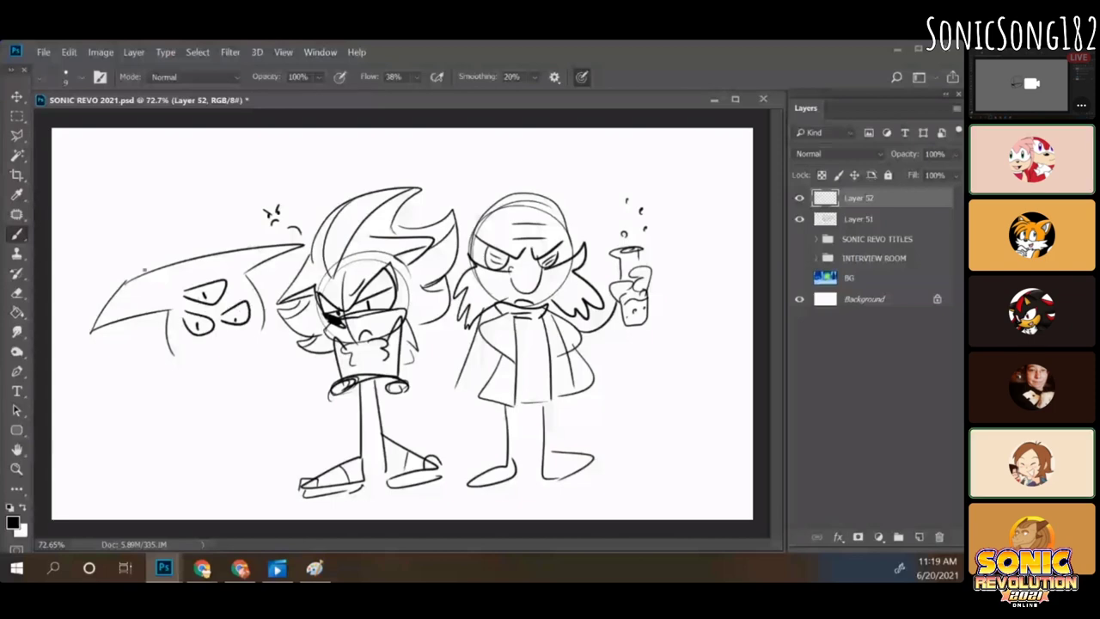
# Step: Add spikes along the top of the hood, the lower hood point and the curved chin and collar lines
pyautogui.moveTo(133, 258); pyautogui.dragTo(256, 245)
pyautogui.moveTo(172, 353); pyautogui.dragTo(137, 396)
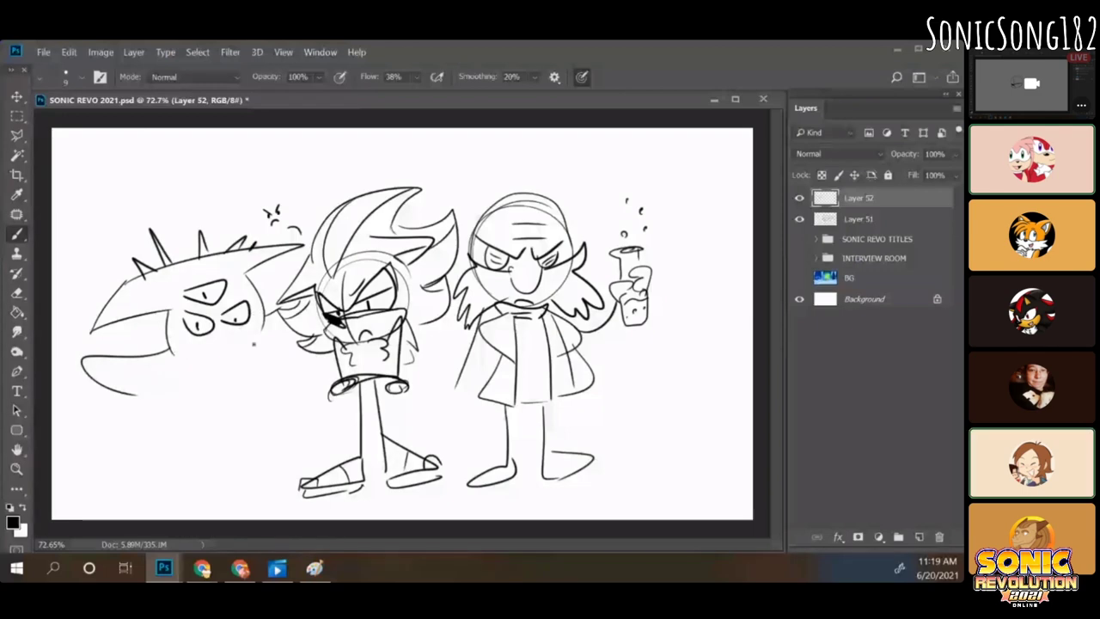
pyautogui.moveTo(262, 332)
pyautogui.mouseDown()
pyautogui.moveTo(190, 397)
pyautogui.moveTo(165, 365)
pyautogui.mouseUp()
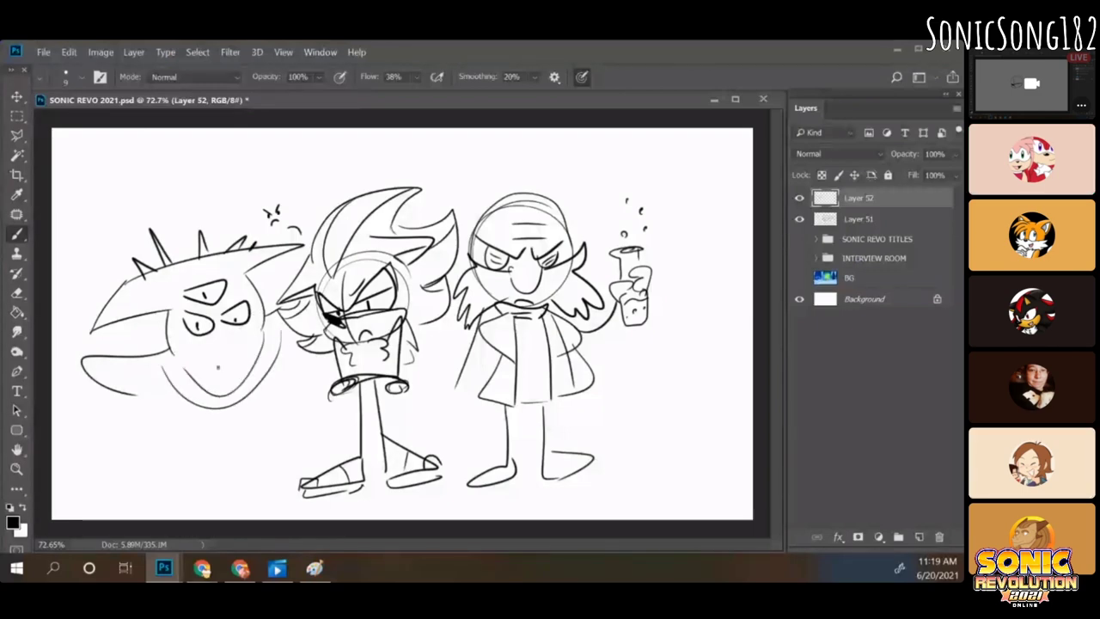
# Step: Draw a row of five necklace beads beneath the hooded figure's chin
pyautogui.moveTo(194, 412); pyautogui.dragTo(184, 421)
pyautogui.moveTo(208, 425); pyautogui.dragTo(208, 438)
pyautogui.moveTo(234, 427); pyautogui.dragTo(230, 434)
pyautogui.moveTo(258, 412); pyautogui.dragTo(251, 421)
pyautogui.moveTo(270, 389); pyautogui.dragTo(267, 399)
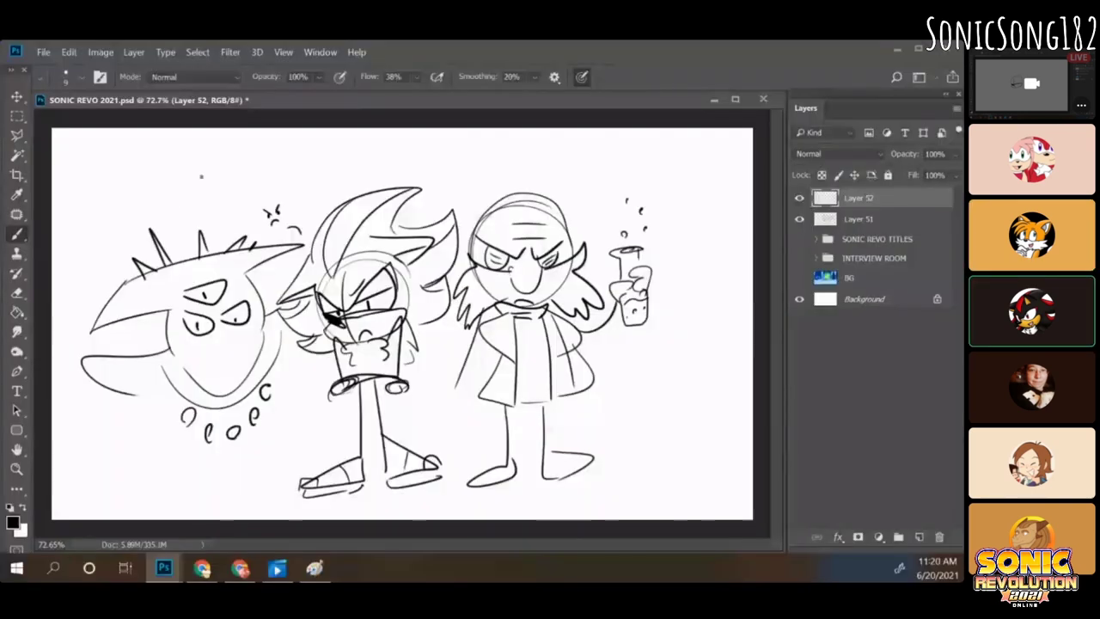
# Step: Handwrite the caption "Are you winning son?" above the hooded figure's head
pyautogui.moveTo(168, 213)
pyautogui.mouseDown()
pyautogui.moveTo(203, 184)
pyautogui.moveTo(225, 188)
pyautogui.moveTo(249, 157)
pyautogui.mouseUp()
pyautogui.moveTo(205, 207)
pyautogui.mouseDown()
pyautogui.moveTo(267, 170)
pyautogui.moveTo(266, 183)
pyautogui.moveTo(301, 164)
pyautogui.moveTo(284, 157)
pyautogui.moveTo(312, 152)
pyautogui.mouseUp()
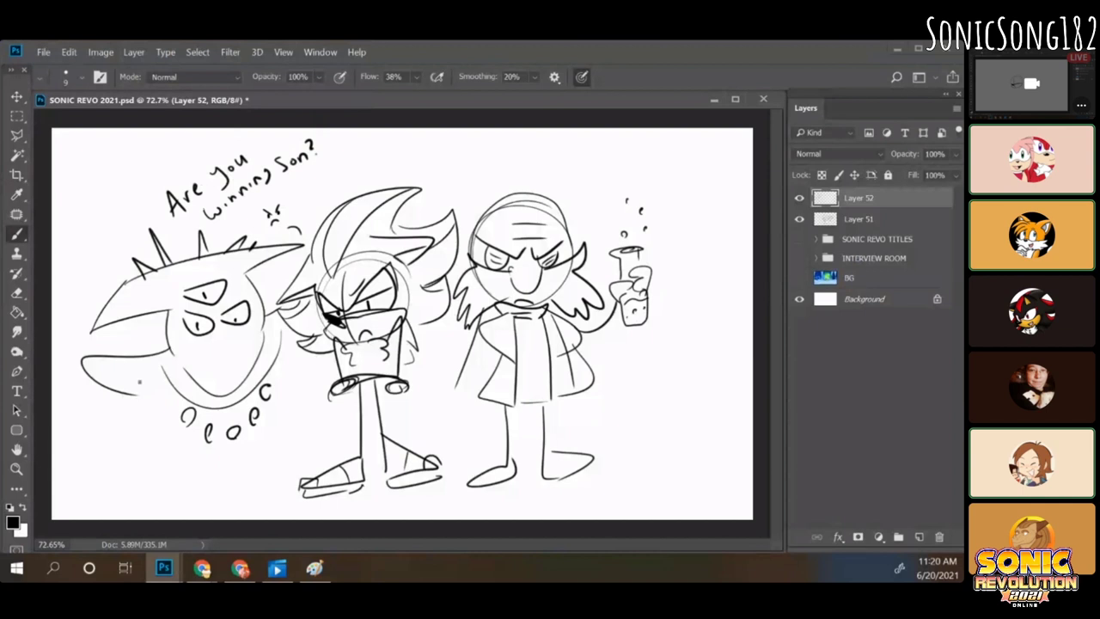
# Step: Draw the hooded figure's shoulder line and an arm reaching around Shadow, with the hand at his side
pyautogui.moveTo(121, 397); pyautogui.dragTo(76, 503)
pyautogui.moveTo(283, 337); pyautogui.dragTo(299, 354)
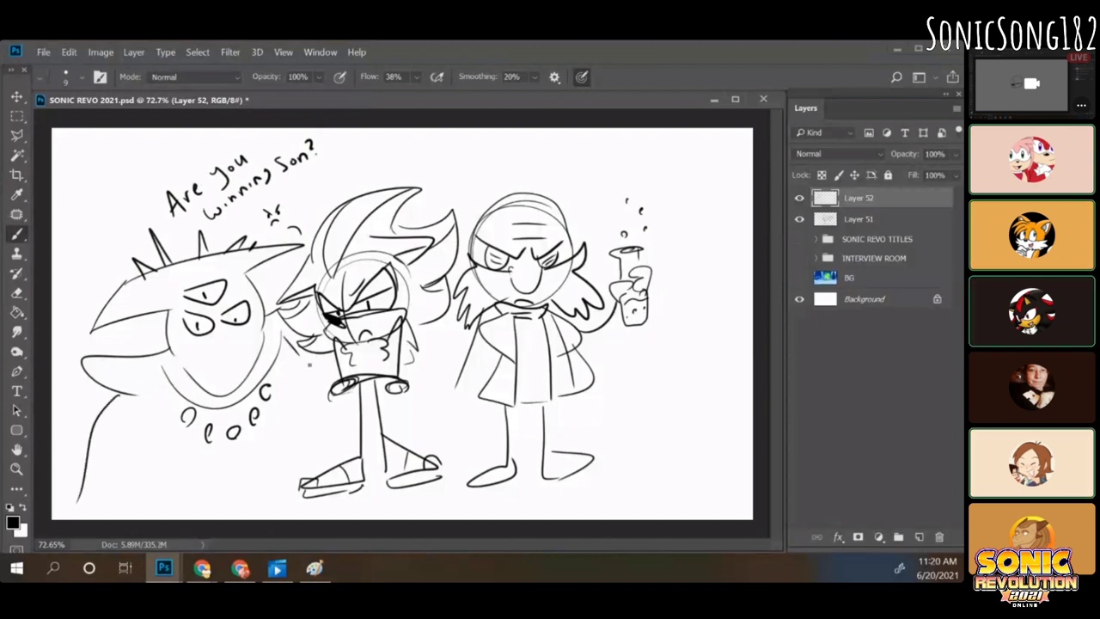
pyautogui.moveTo(421, 318)
pyautogui.mouseDown()
pyautogui.moveTo(396, 357)
pyautogui.moveTo(438, 391)
pyautogui.mouseUp()
pyautogui.moveTo(406, 384); pyautogui.dragTo(417, 391)
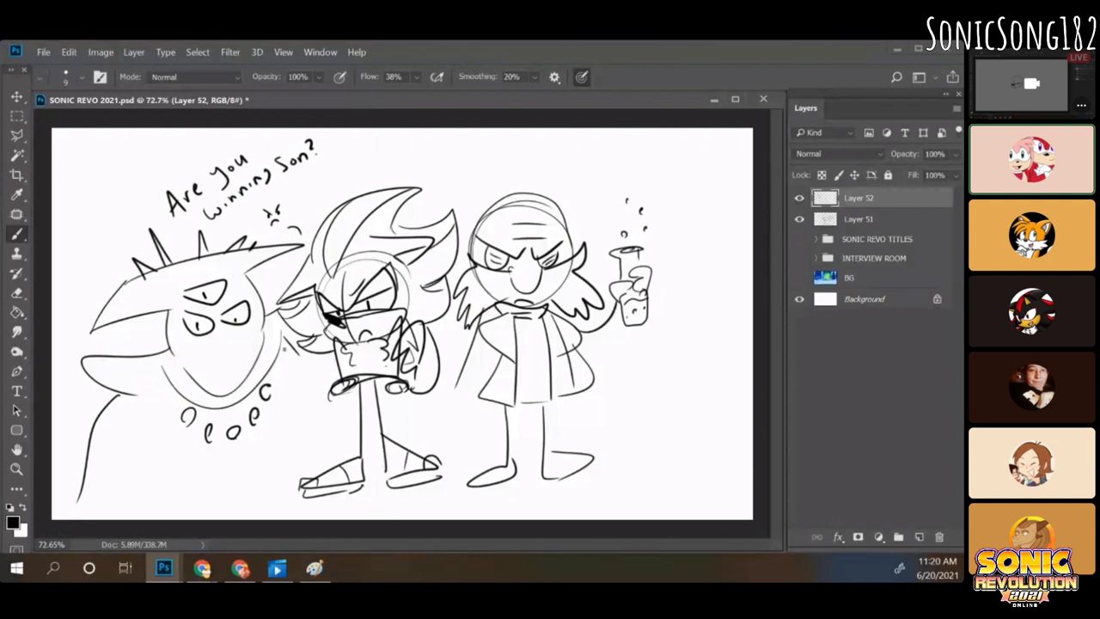
# Step: Draw a round, rayed pendant and a flame-shaped pendant hanging on chains from the hooded figure's collar
pyautogui.moveTo(178, 445)
pyautogui.mouseDown()
pyautogui.moveTo(176, 492)
pyautogui.moveTo(195, 476)
pyautogui.moveTo(183, 478)
pyautogui.moveTo(168, 462)
pyautogui.moveTo(161, 470)
pyautogui.mouseUp()
pyautogui.moveTo(147, 478); pyautogui.dragTo(170, 500)
pyautogui.moveTo(177, 494); pyautogui.dragTo(188, 498)
pyautogui.moveTo(170, 449); pyautogui.dragTo(160, 349)
pyautogui.moveTo(271, 340)
pyautogui.mouseDown()
pyautogui.moveTo(296, 407)
pyautogui.moveTo(287, 430)
pyautogui.mouseUp()
pyautogui.moveTo(306, 388)
pyautogui.mouseDown()
pyautogui.moveTo(327, 404)
pyautogui.moveTo(291, 457)
pyautogui.mouseUp()
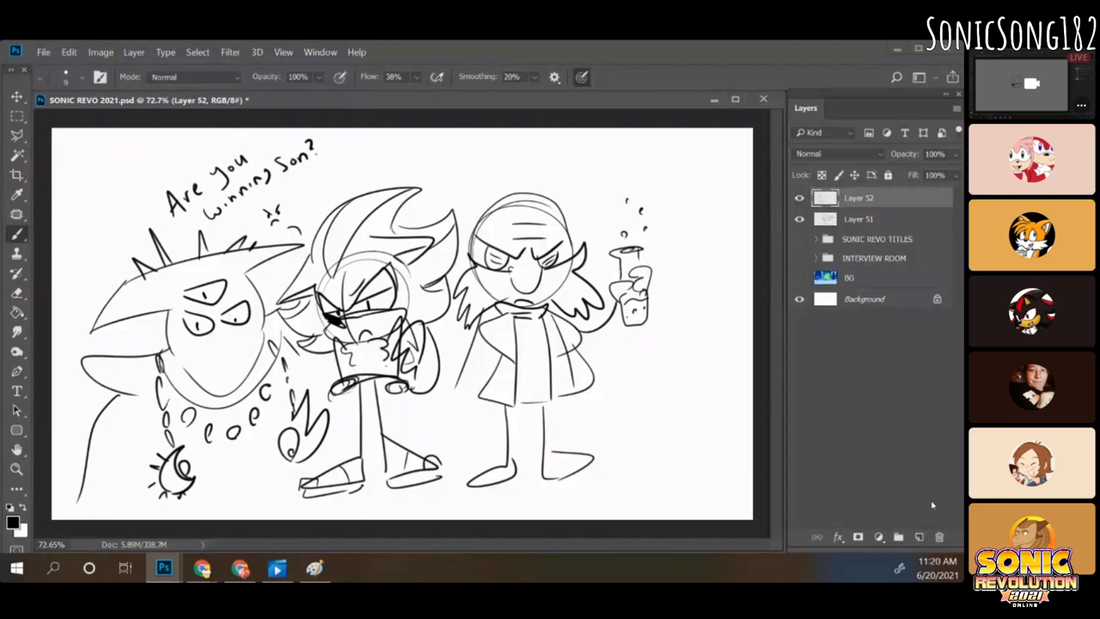
# Step: On a new layer, handwrite "Rouge the Bat" at the canvas's lower right, beside the old scientist's feet
pyautogui.hotkey('ctrl', 'shift', 'alt', 'n')
pyautogui.moveTo(567, 430); pyautogui.dragTo(593, 497)
pyautogui.moveTo(590, 401)
pyautogui.mouseDown()
pyautogui.moveTo(554, 456)
pyautogui.moveTo(614, 465)
pyautogui.mouseUp()
pyautogui.moveTo(627, 426)
pyautogui.mouseDown()
pyautogui.moveTo(621, 460)
pyautogui.moveTo(666, 421)
pyautogui.mouseUp()
pyautogui.moveTo(653, 440)
pyautogui.mouseDown()
pyautogui.moveTo(690, 404)
pyautogui.moveTo(626, 454)
pyautogui.moveTo(628, 496)
pyautogui.moveTo(664, 463)
pyautogui.moveTo(681, 502)
pyautogui.moveTo(698, 503)
pyautogui.mouseUp()
pyautogui.moveTo(695, 488)
pyautogui.mouseDown()
pyautogui.moveTo(717, 454)
pyautogui.moveTo(708, 464)
pyautogui.mouseUp()
pyautogui.moveTo(707, 468); pyautogui.dragTo(753, 428)
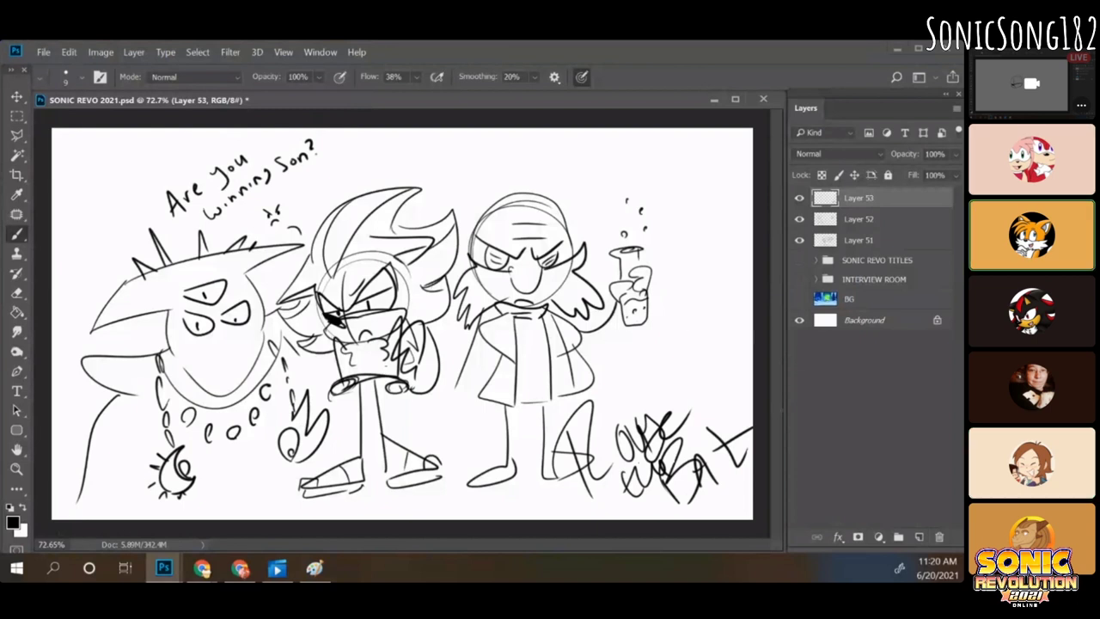
# Step: Handwrite "AGE 18" above the "Rouge the Bat" lettering
pyautogui.hotkey('alt', 'Tab')
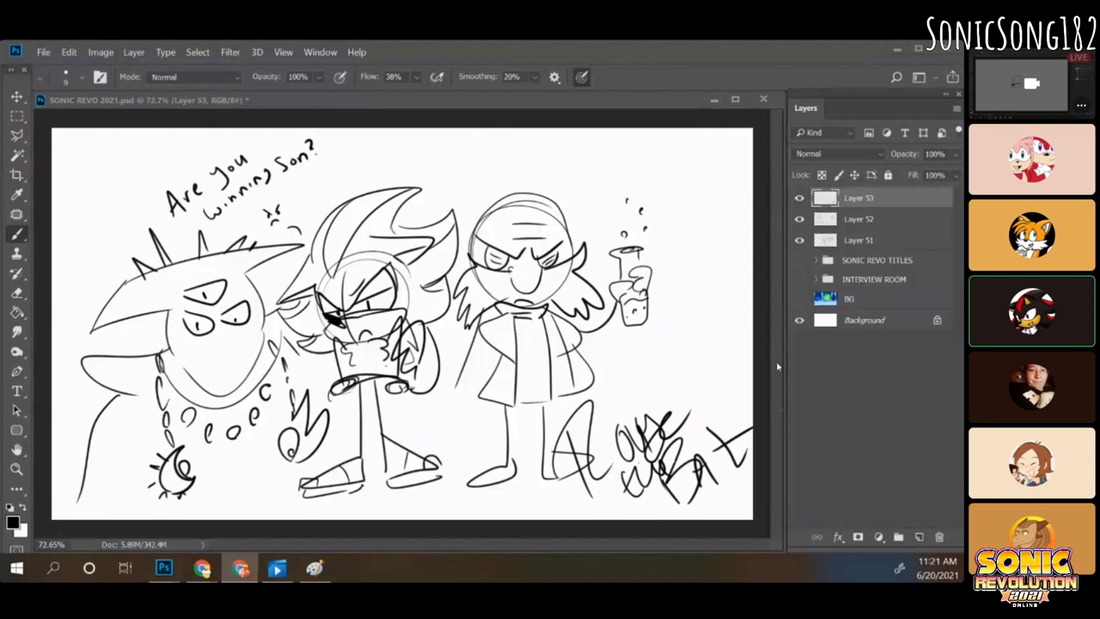
pyautogui.click(656, 105)
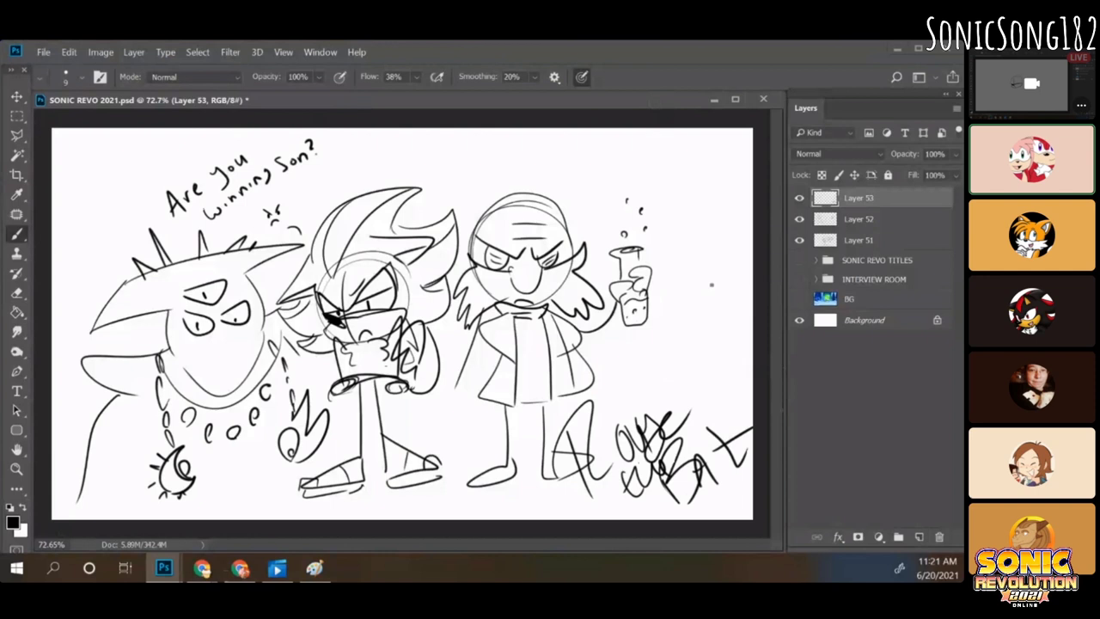
pyautogui.moveTo(656, 396)
pyautogui.mouseDown()
pyautogui.moveTo(662, 371)
pyautogui.moveTo(669, 393)
pyautogui.moveTo(697, 361)
pyautogui.moveTo(695, 373)
pyautogui.mouseUp()
pyautogui.moveTo(686, 385)
pyautogui.mouseDown()
pyautogui.moveTo(712, 379)
pyautogui.moveTo(727, 352)
pyautogui.mouseUp()
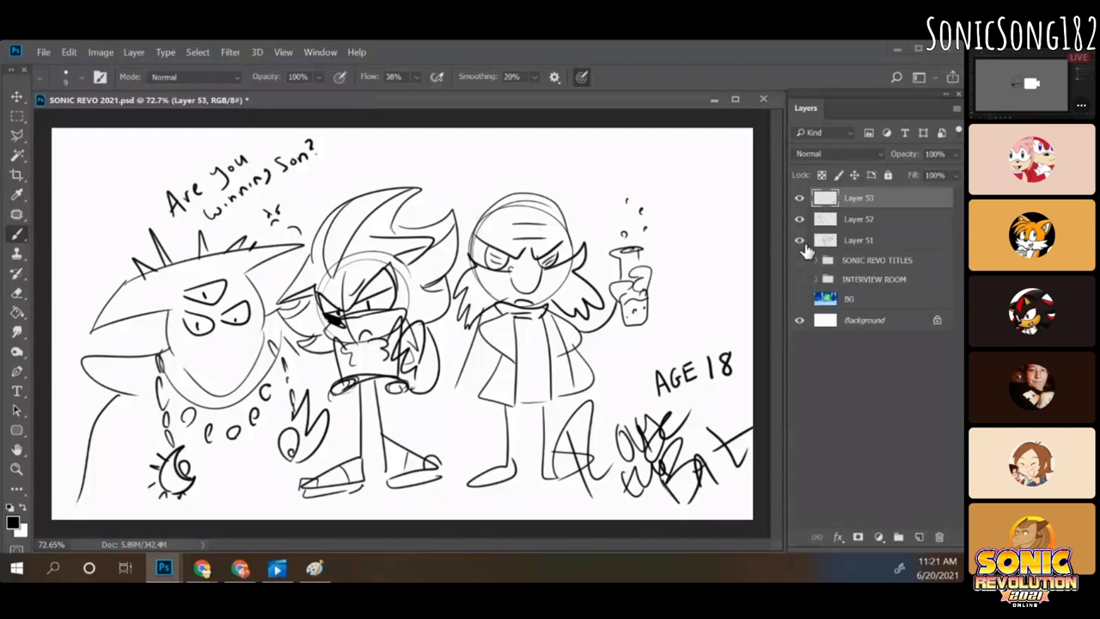
# Step: Hide Layers 51, 52 and 53, and show the SONIC REVO TITLES group, the INTERVIEW ROOM group and the BG layer
pyautogui.click(799, 240)
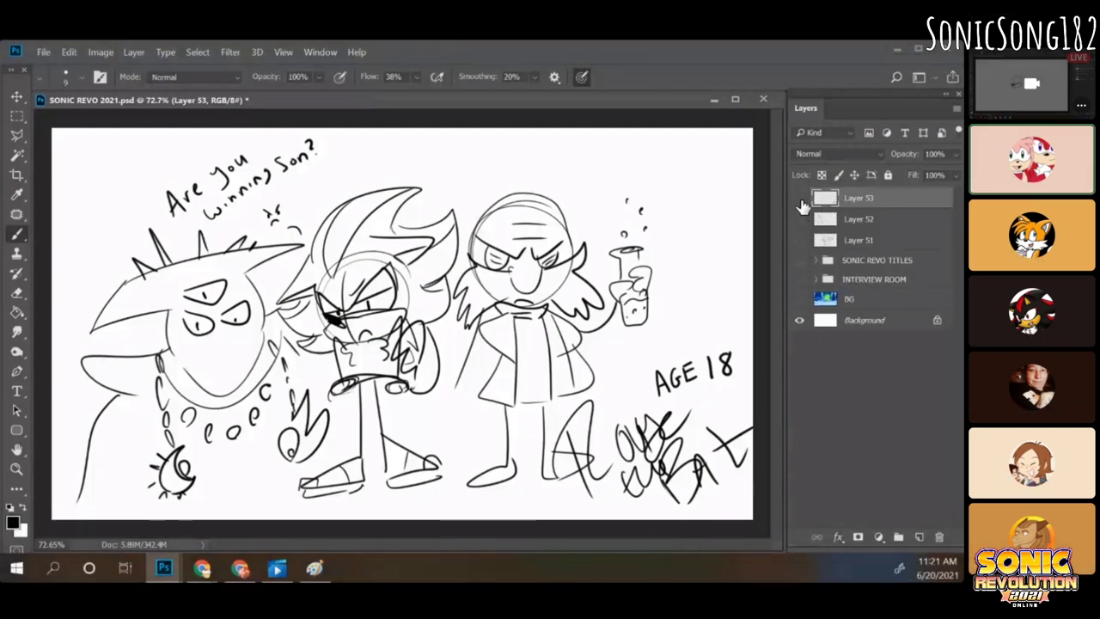
pyautogui.moveTo(800, 198); pyautogui.dragTo(800, 280)
pyautogui.click(800, 261)
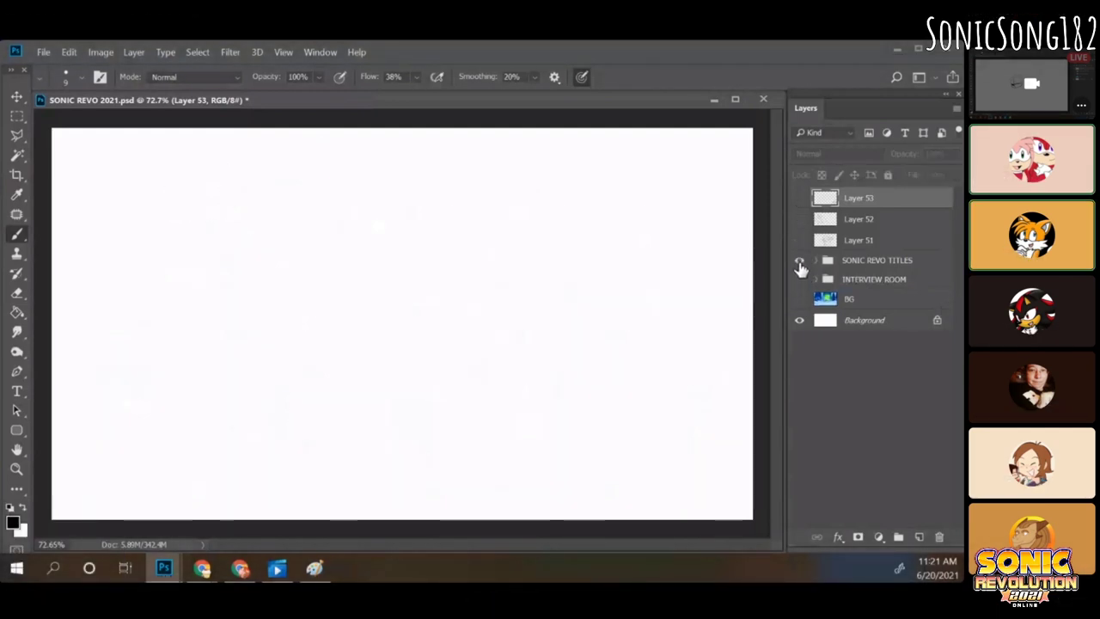
pyautogui.click(799, 299)
pyautogui.click(799, 279)
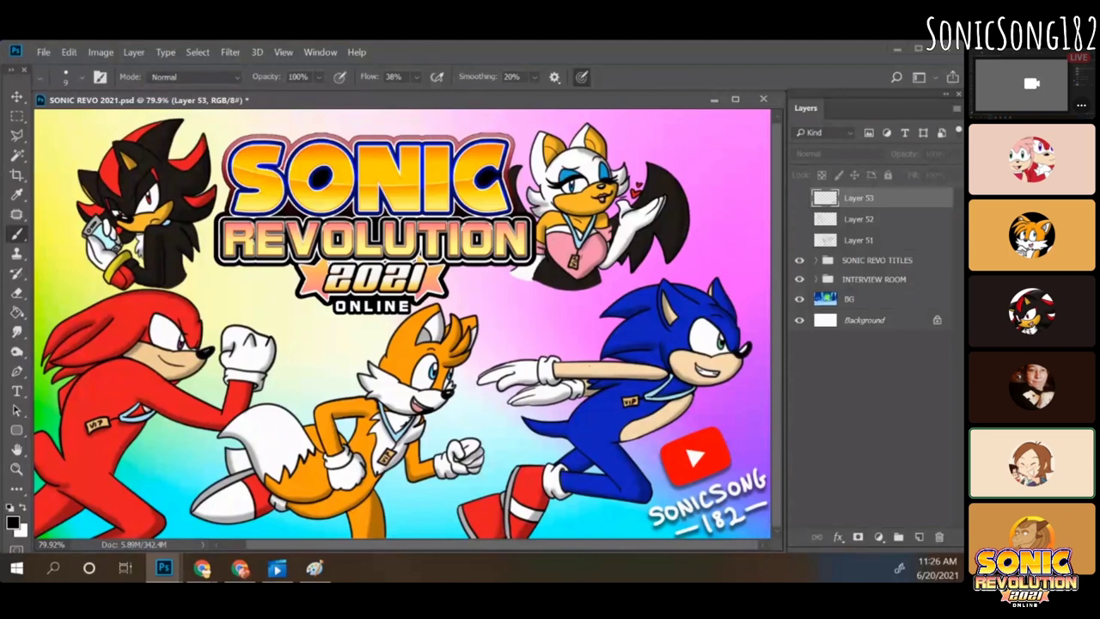
# Step: Hide the SONIC REVO TITLES group and expand the INTERVIEW ROOM group to list its character layers
pyautogui.hotkey('alt', 'Tab')
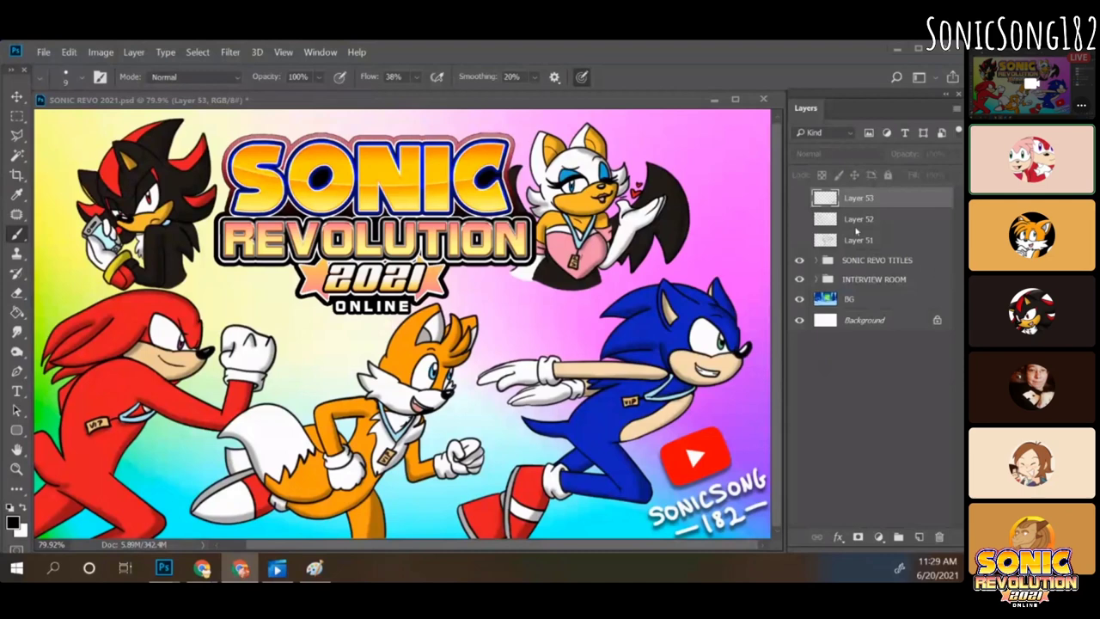
pyautogui.click(799, 260)
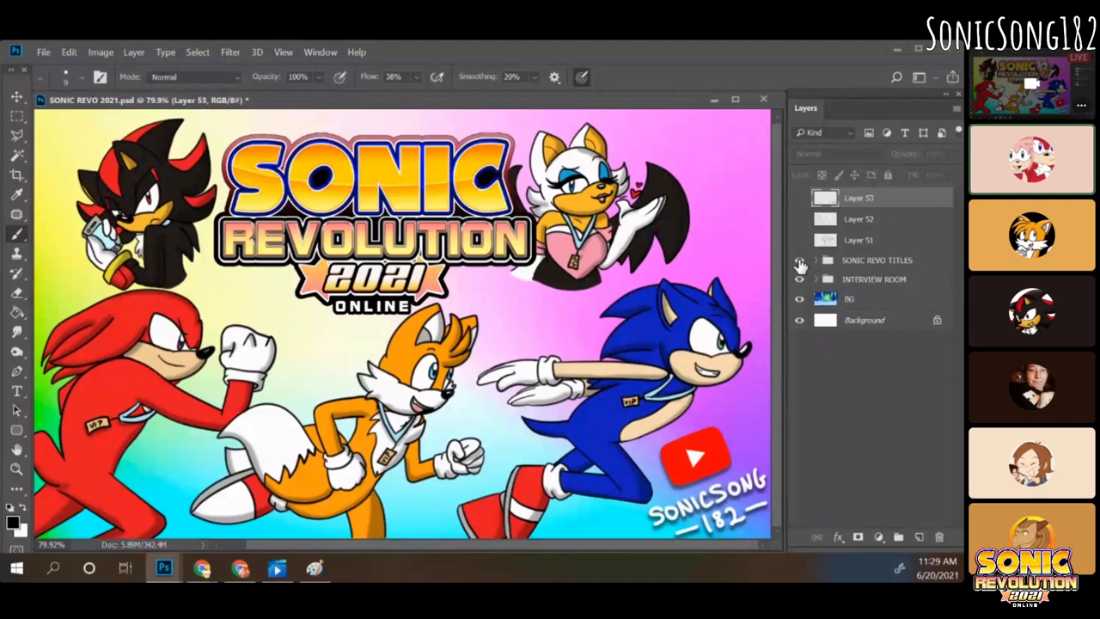
pyautogui.click(800, 261)
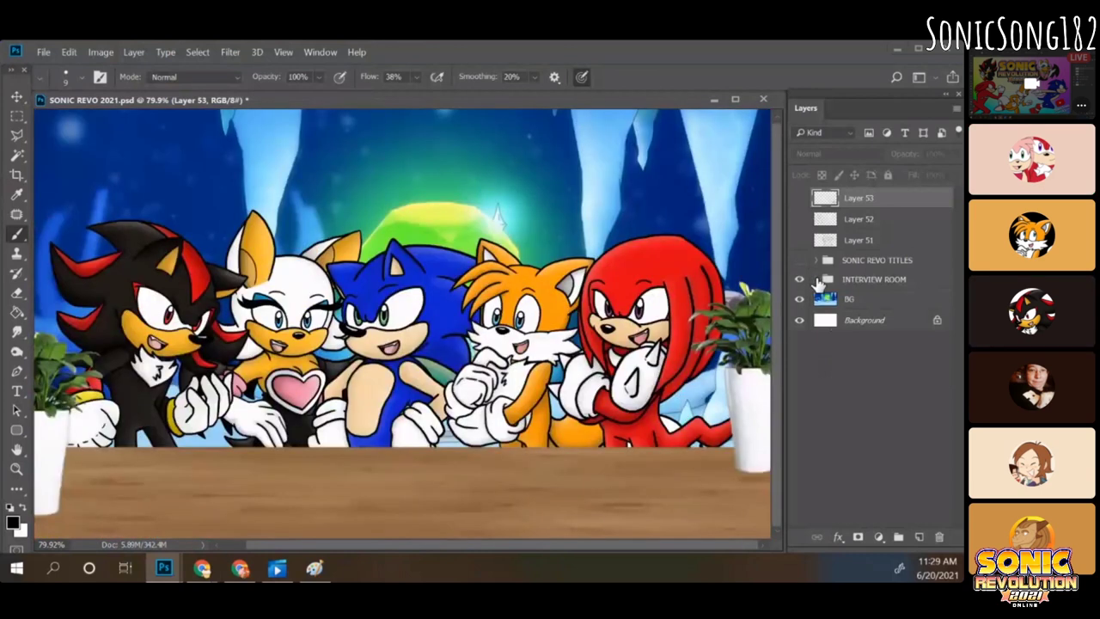
pyautogui.click(816, 280)
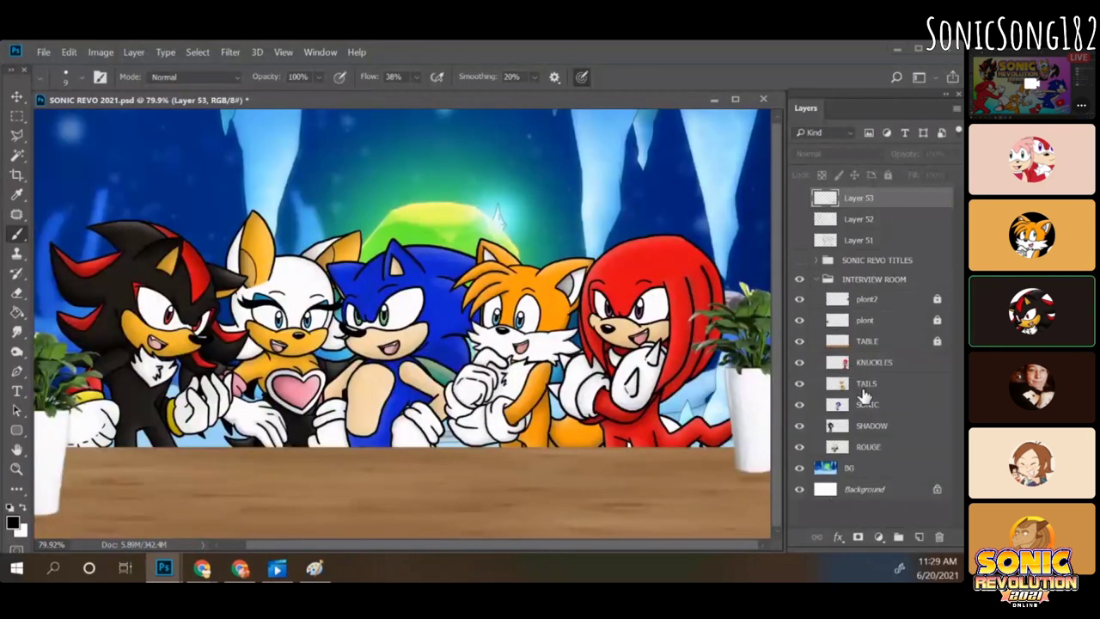
# Step: Nudge the Shadow character slightly in place behind the table with the Move tool
pyautogui.click(862, 423)
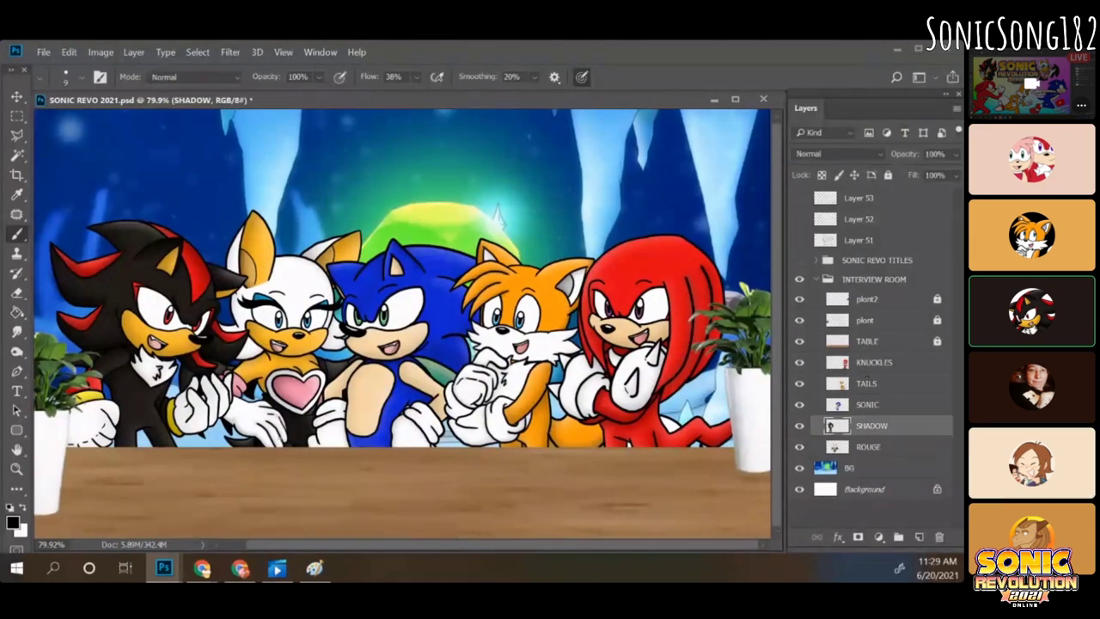
pyautogui.press('v')
pyautogui.moveTo(116, 509); pyautogui.dragTo(115, 513)
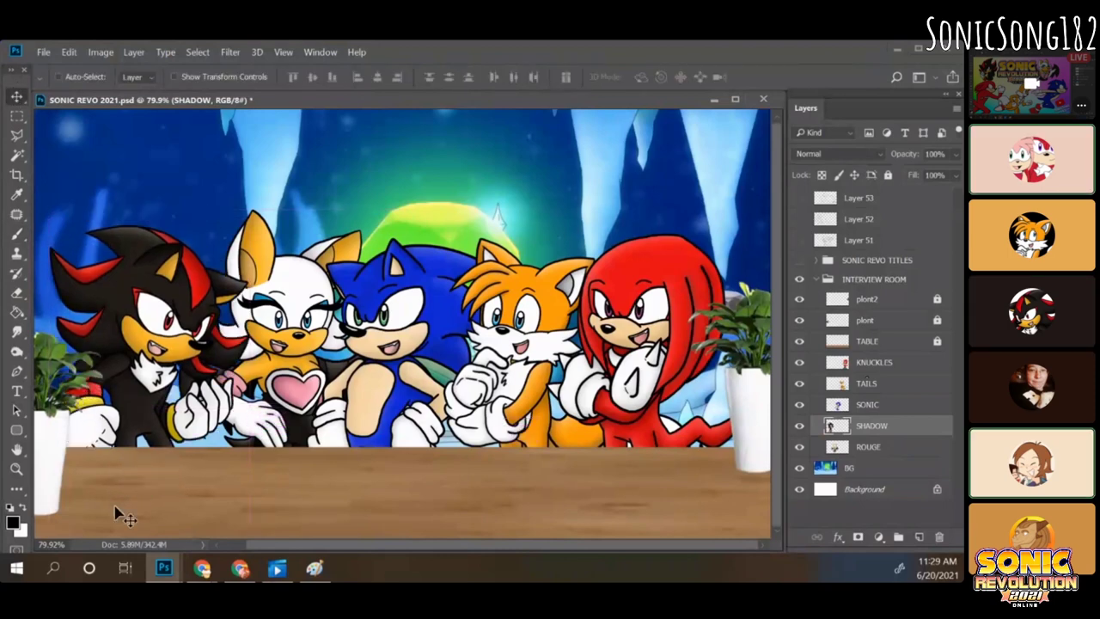
# Step: Nudge the Sonic and Knuckles characters slightly in place behind the table
pyautogui.click(870, 402)
pyautogui.moveTo(351, 498)
pyautogui.mouseDown()
pyautogui.moveTo(348, 482)
pyautogui.moveTo(357, 487)
pyautogui.mouseUp()
pyautogui.click(866, 384)
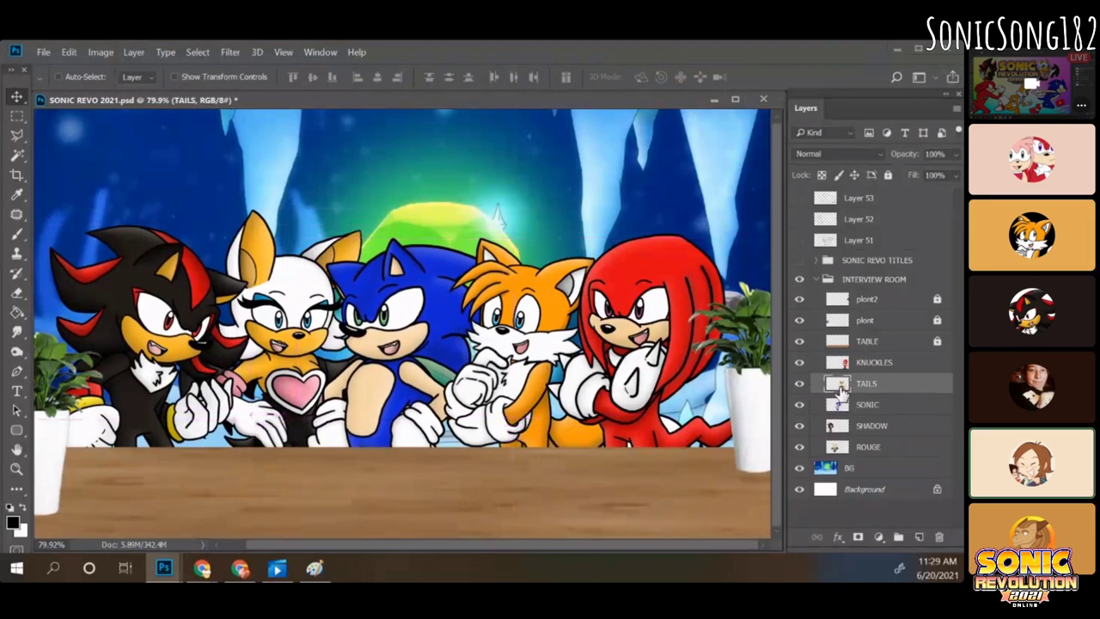
pyautogui.click(847, 404)
pyautogui.click(862, 383)
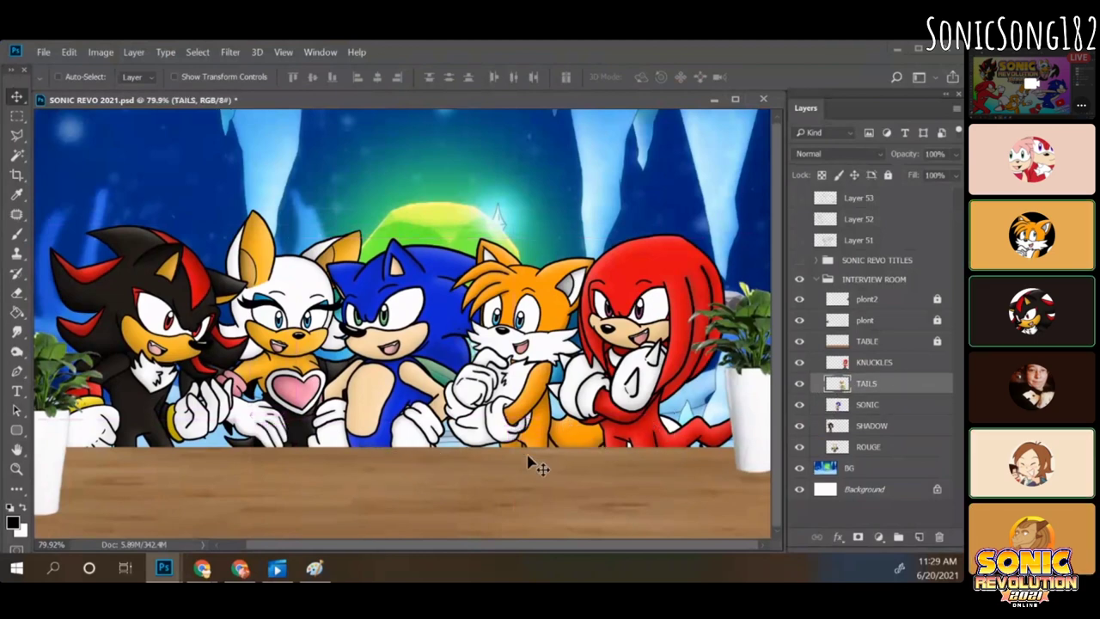
pyautogui.click(867, 362)
pyautogui.moveTo(730, 459)
pyautogui.mouseDown()
pyautogui.moveTo(724, 448)
pyautogui.moveTo(733, 463)
pyautogui.mouseUp()
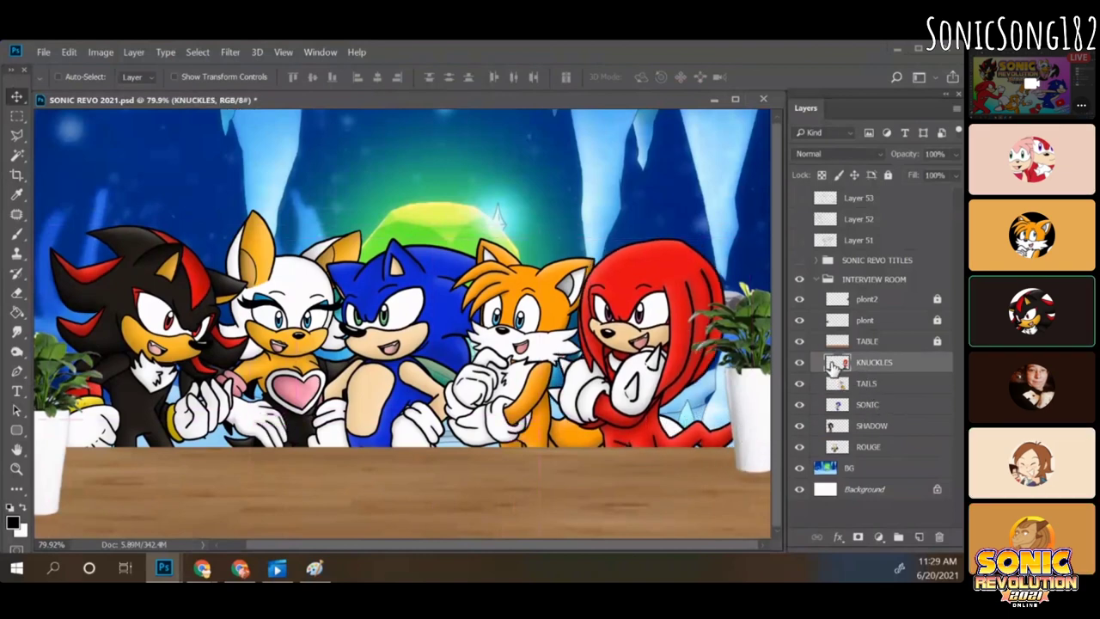
# Step: Shift the Shadow and Rouge characters slightly behind the table, each on its own layer
pyautogui.click(867, 425)
pyautogui.moveTo(203, 497)
pyautogui.mouseDown()
pyautogui.moveTo(211, 443)
pyautogui.moveTo(209, 498)
pyautogui.mouseUp()
pyautogui.click(862, 444)
pyautogui.moveTo(348, 509); pyautogui.dragTo(349, 514)
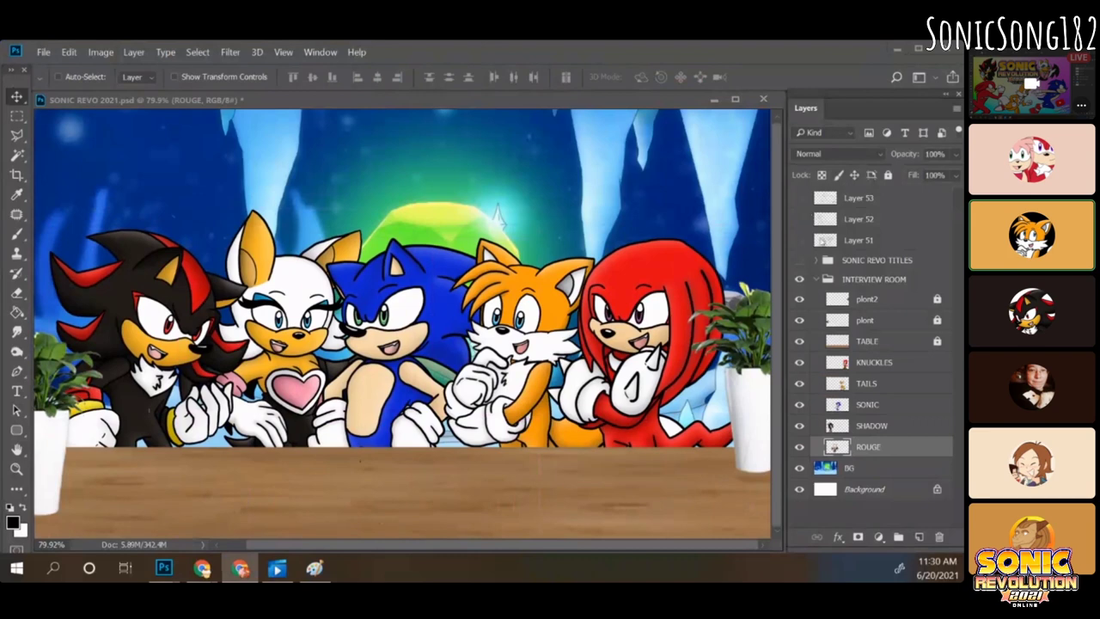
# Step: Jiggle the Tails character with several small moves between Sonic and Knuckles
pyautogui.click(869, 393)
pyautogui.moveTo(509, 512); pyautogui.dragTo(513, 515)
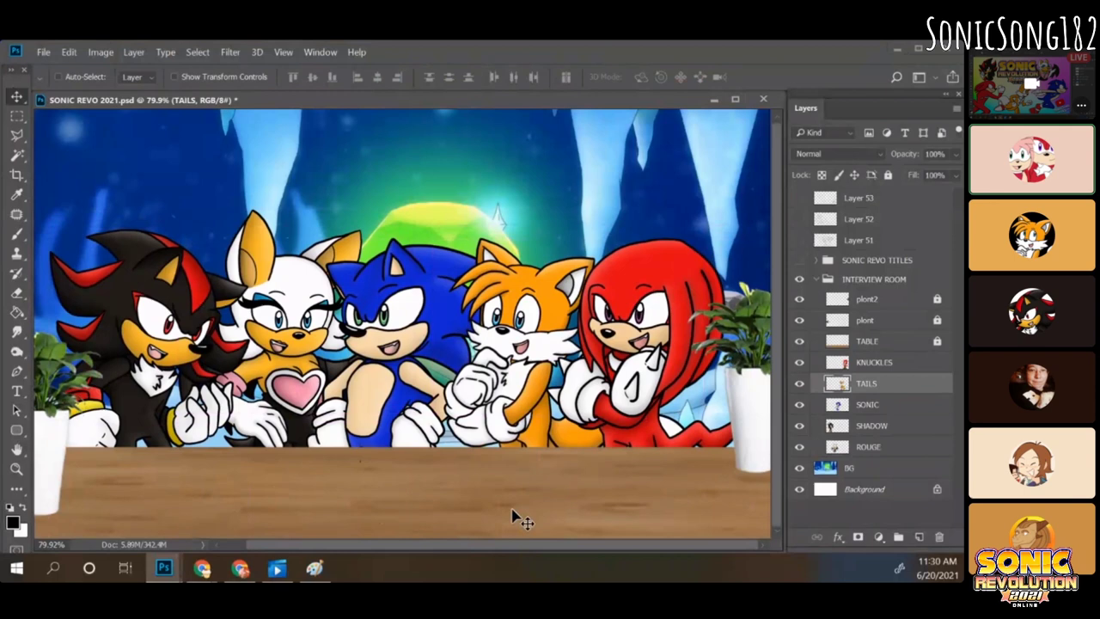
pyautogui.moveTo(512, 510); pyautogui.dragTo(517, 511)
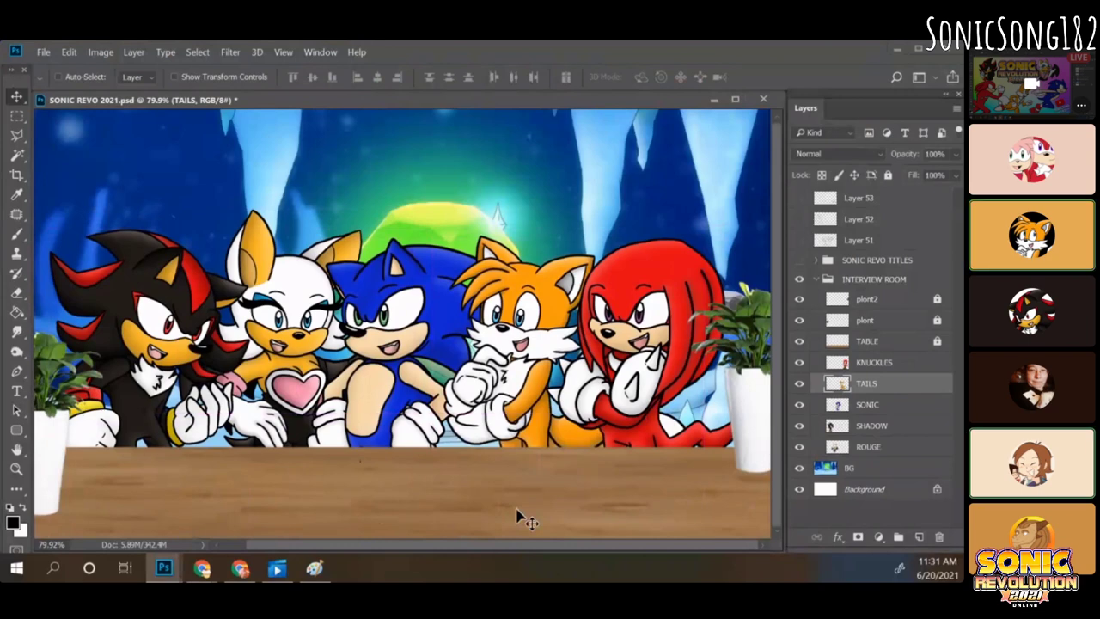
pyautogui.moveTo(518, 510); pyautogui.dragTo(517, 507)
# Step: Move the Sonic and Tails characters slightly by turns, switching between their two layers
pyautogui.hotkey('alt', '[')
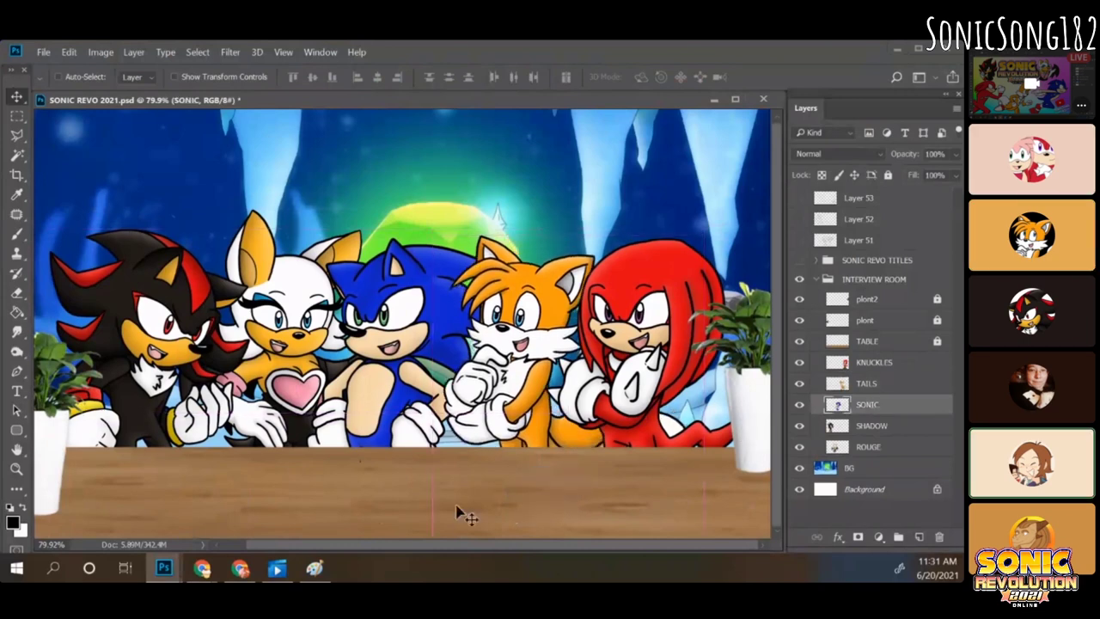
pyautogui.moveTo(449, 504); pyautogui.dragTo(448, 502)
pyautogui.hotkey('alt', ']')
pyautogui.moveTo(545, 507); pyautogui.dragTo(545, 504)
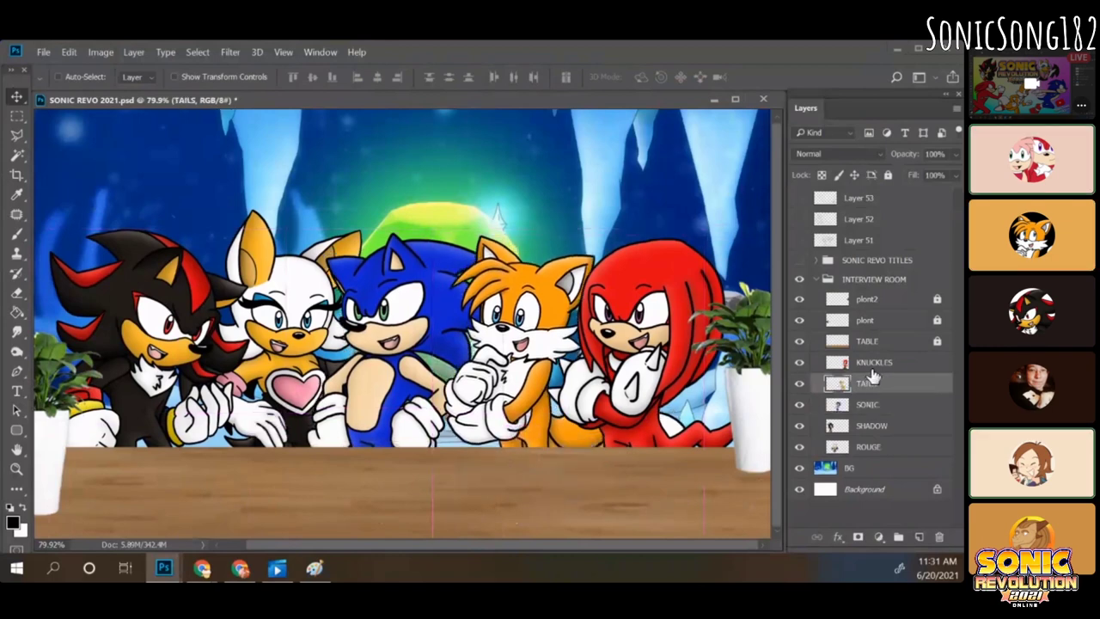
pyautogui.click(833, 411)
pyautogui.moveTo(355, 504)
pyautogui.mouseDown()
pyautogui.moveTo(358, 492)
pyautogui.moveTo(342, 501)
pyautogui.mouseUp()
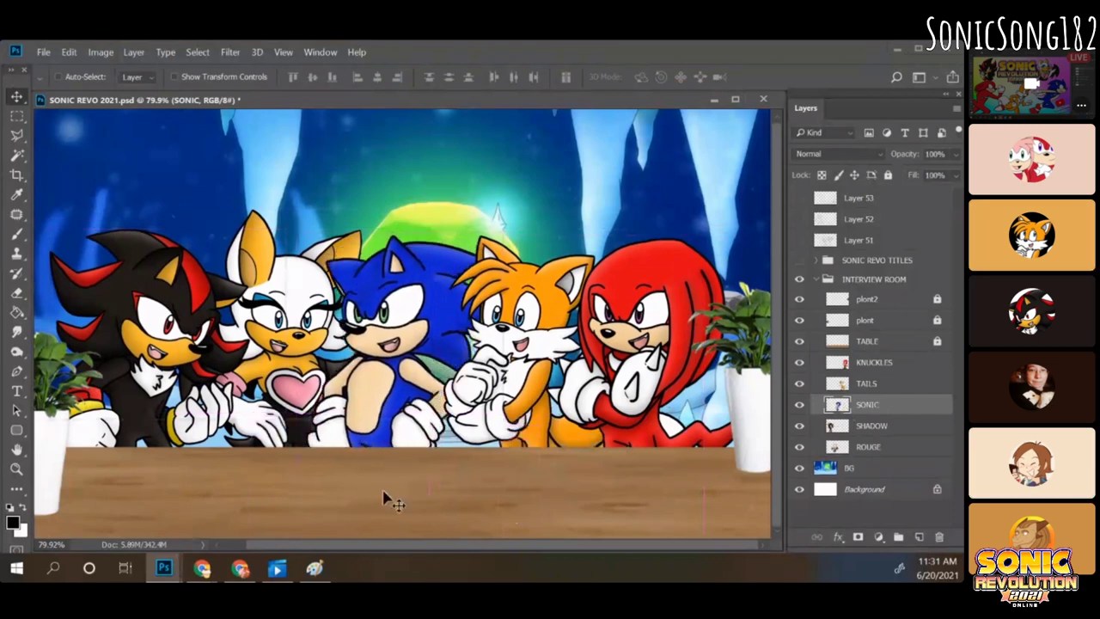
pyautogui.hotkey('alt', ']')
pyautogui.moveTo(590, 479); pyautogui.dragTo(591, 474)
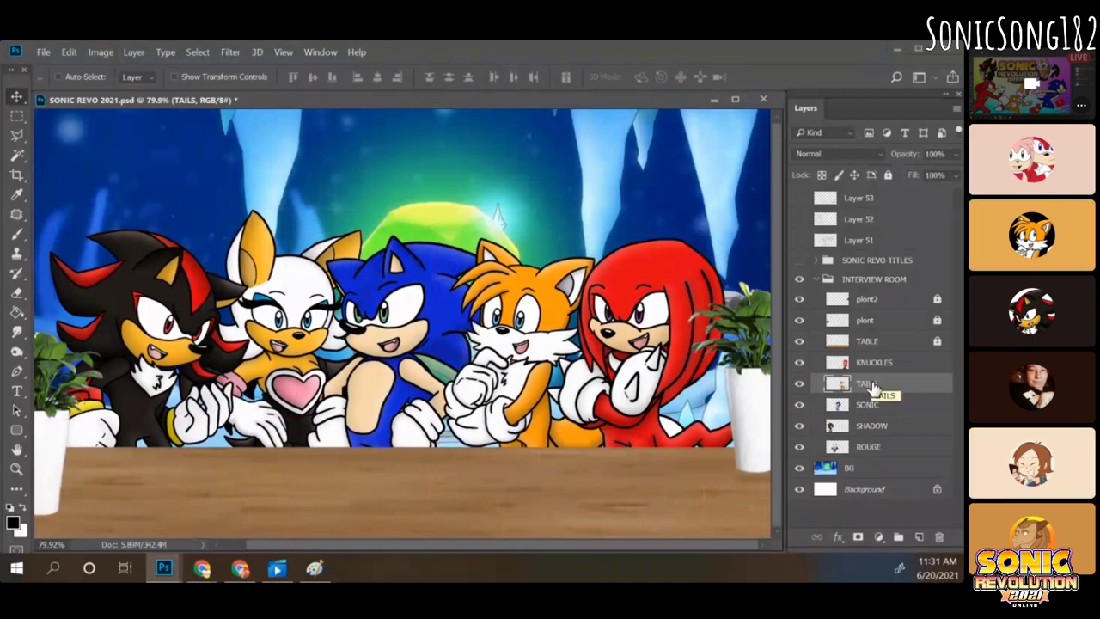
# Step: Jiggle the Knuckles character, and lower him behind the table until only the top of his head and eyes show
pyautogui.click(873, 363)
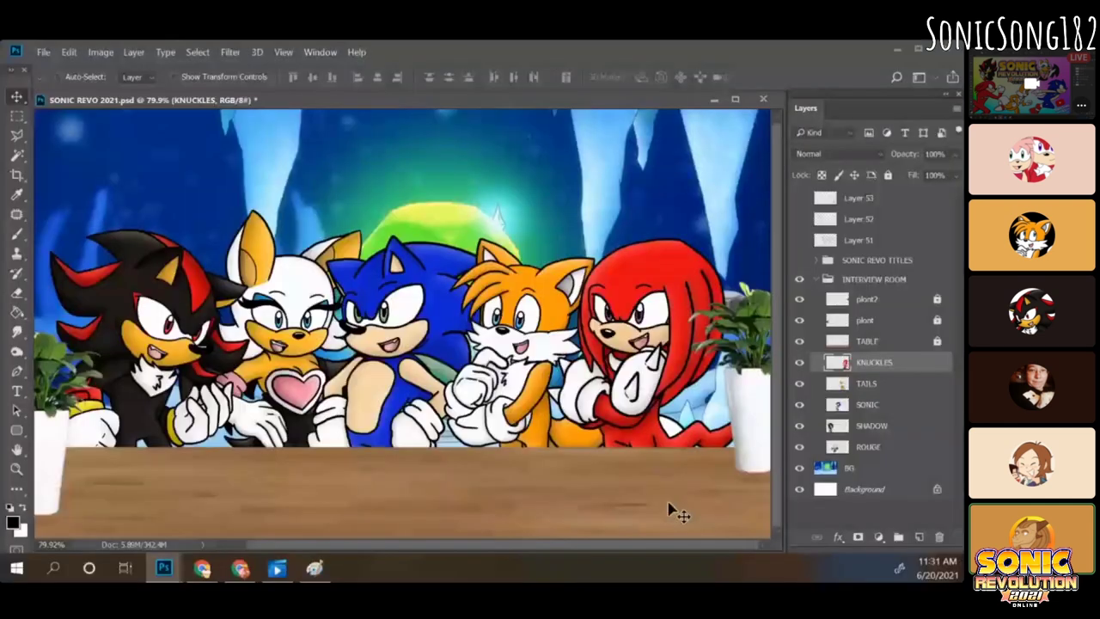
pyautogui.moveTo(668, 508); pyautogui.dragTo(671, 516)
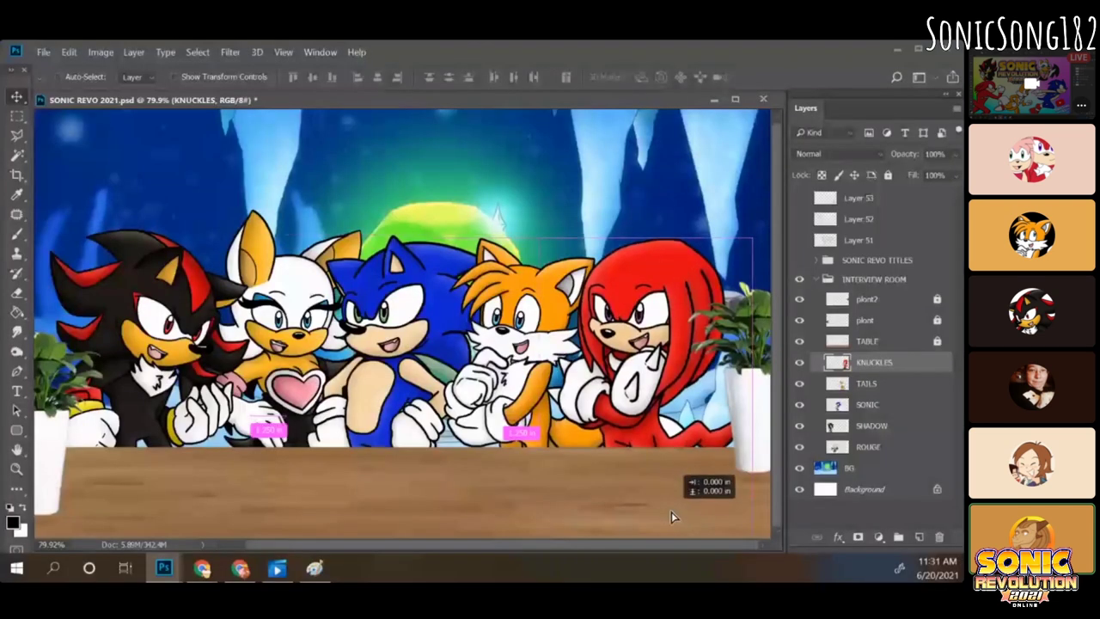
pyautogui.moveTo(671, 511); pyautogui.dragTo(667, 509)
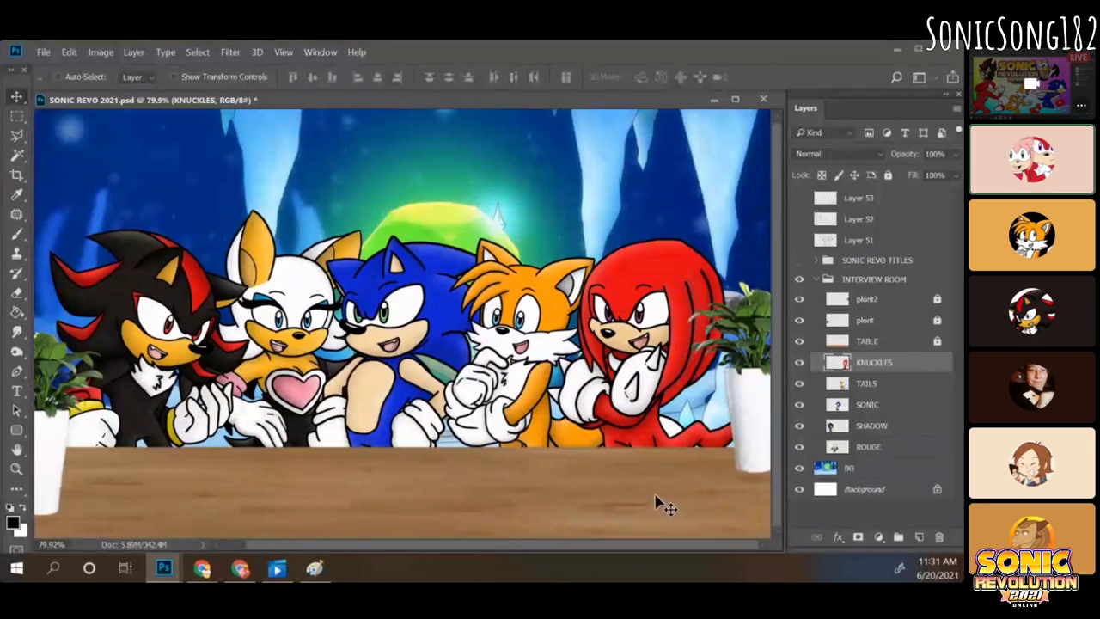
pyautogui.moveTo(658, 504)
pyautogui.mouseDown()
pyautogui.moveTo(676, 519)
pyautogui.moveTo(684, 506)
pyautogui.moveTo(673, 513)
pyautogui.mouseUp()
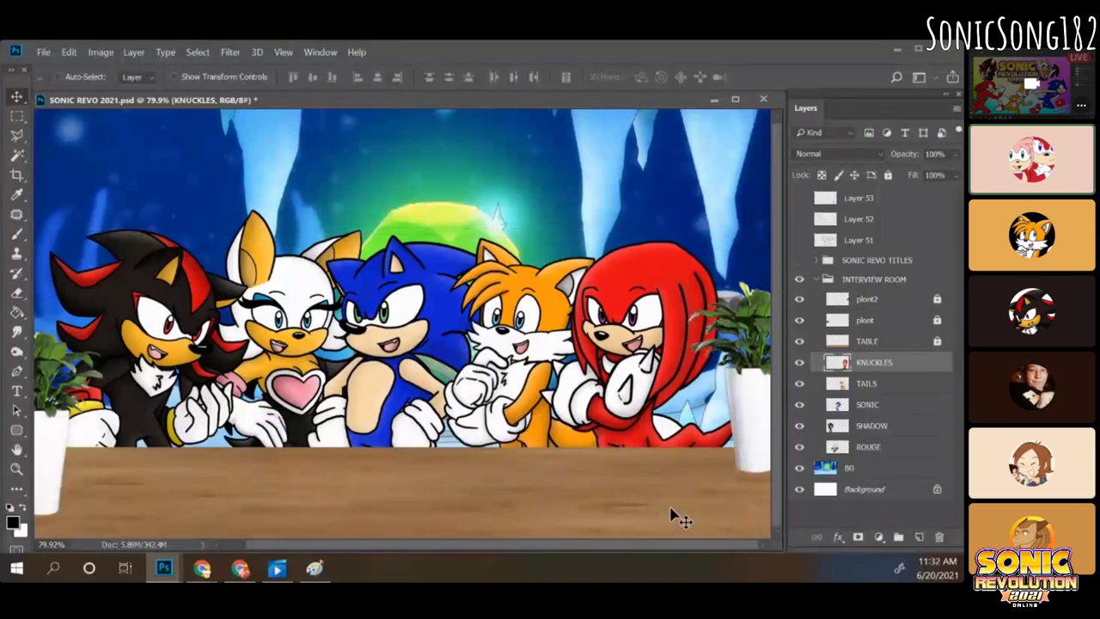
pyautogui.moveTo(673, 514); pyautogui.dragTo(684, 538)
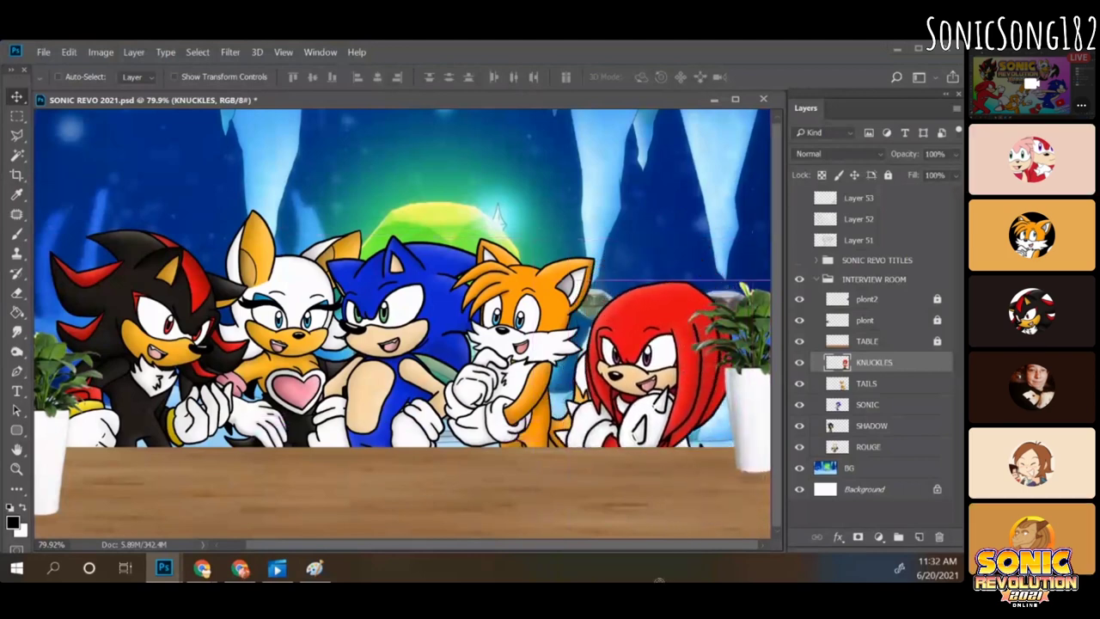
pyautogui.moveTo(645, 453); pyautogui.dragTo(651, 525)
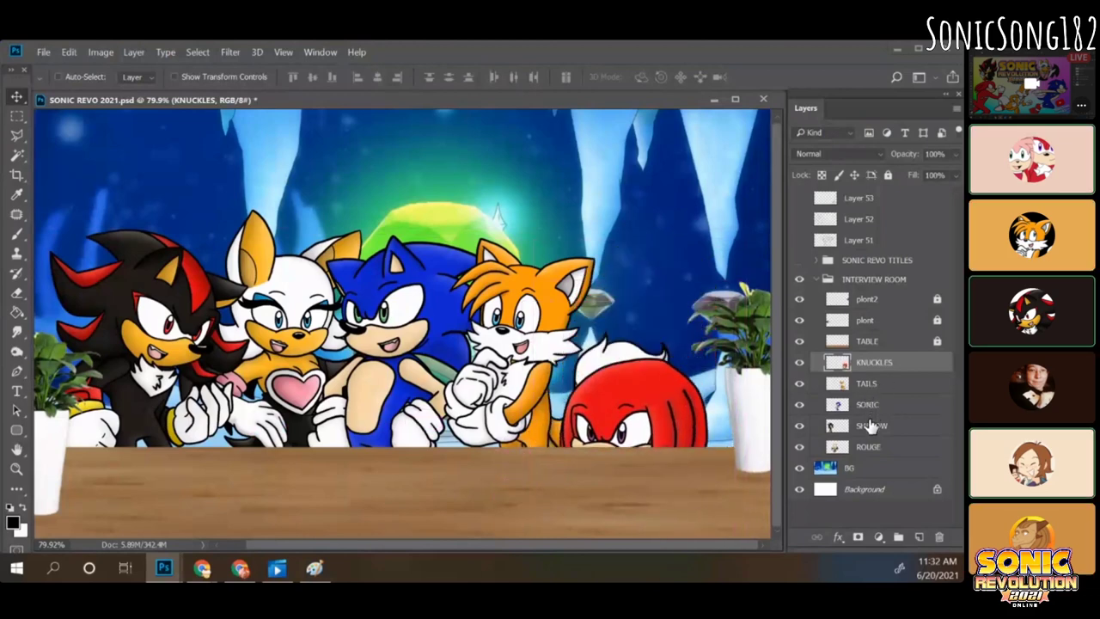
# Step: Lower the Rouge character slightly, and raise Knuckles from behind the table to stand beside Tails
pyautogui.click(869, 446)
pyautogui.moveTo(348, 475); pyautogui.dragTo(352, 486)
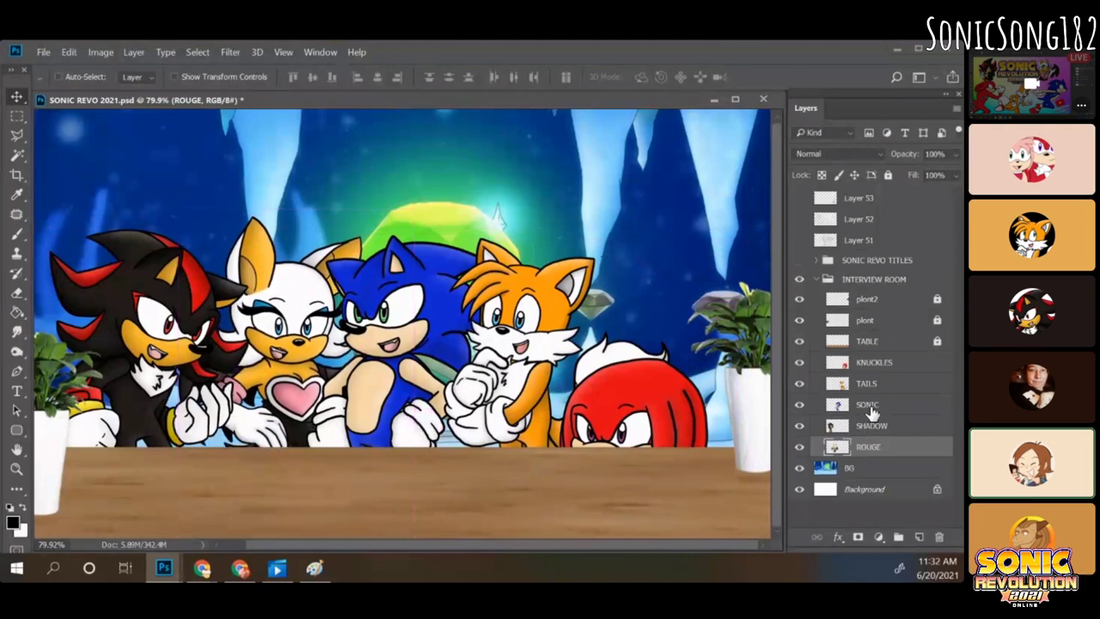
pyautogui.click(874, 369)
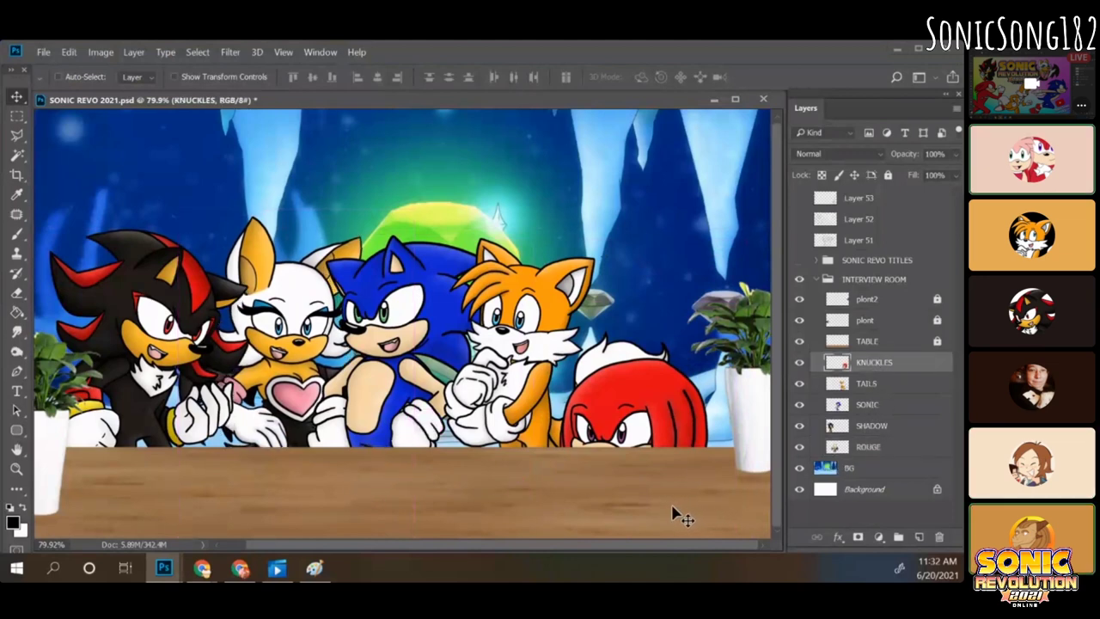
pyautogui.moveTo(653, 519); pyautogui.dragTo(675, 401)
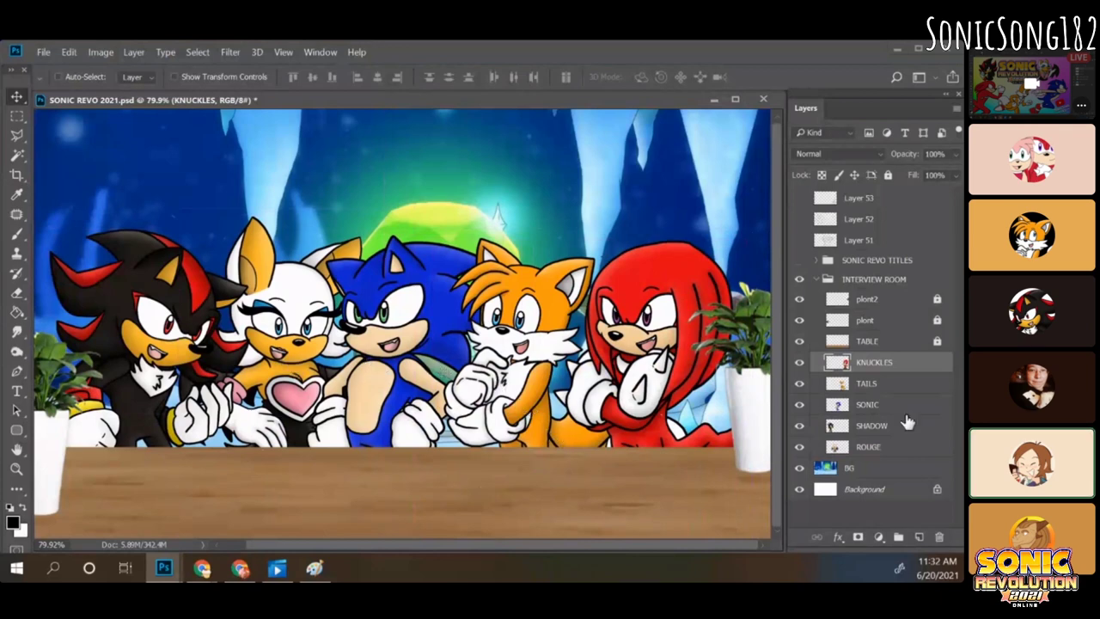
# Step: Move the Sonic character about 0.3 in to the right and slightly down, between Rouge and Tails
pyautogui.hotkey('alt', '[')
pyautogui.hotkey('alt', '[')
pyautogui.moveTo(384, 475)
pyautogui.mouseDown()
pyautogui.moveTo(390, 463)
pyautogui.moveTo(394, 481)
pyautogui.mouseUp()
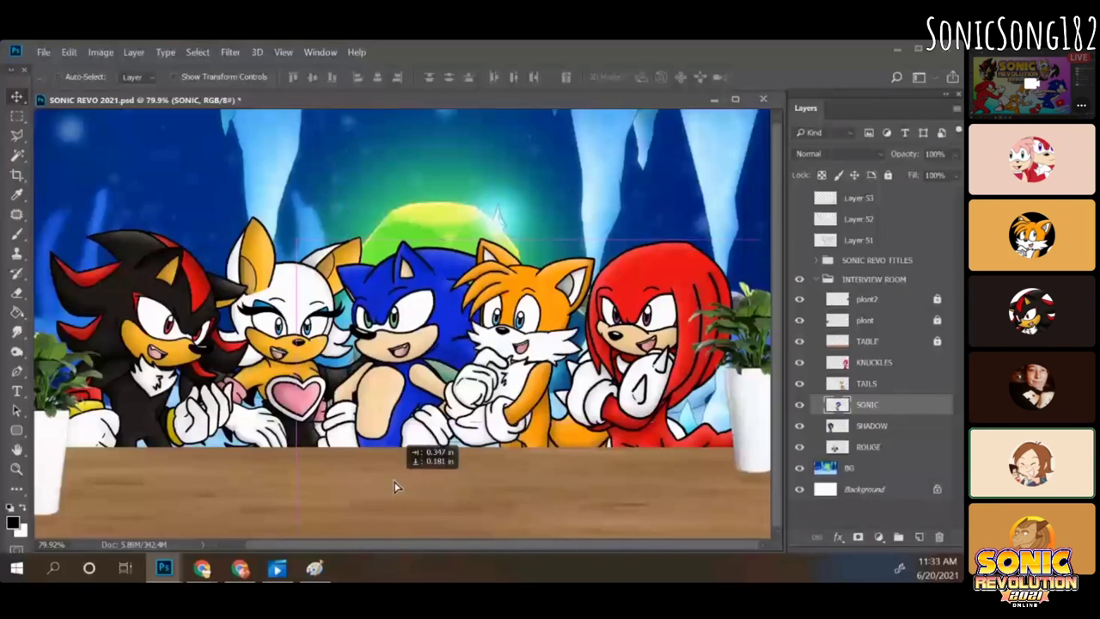
pyautogui.moveTo(394, 482)
pyautogui.mouseDown()
pyautogui.moveTo(370, 476)
pyautogui.moveTo(393, 481)
pyautogui.mouseUp()
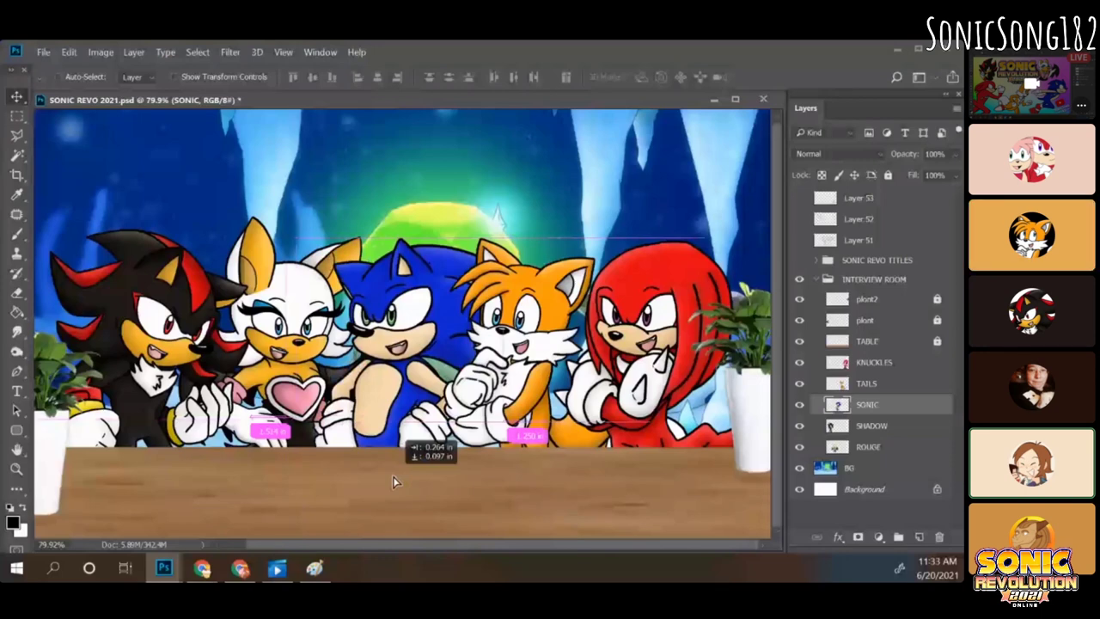
pyautogui.moveTo(393, 482); pyautogui.dragTo(407, 509)
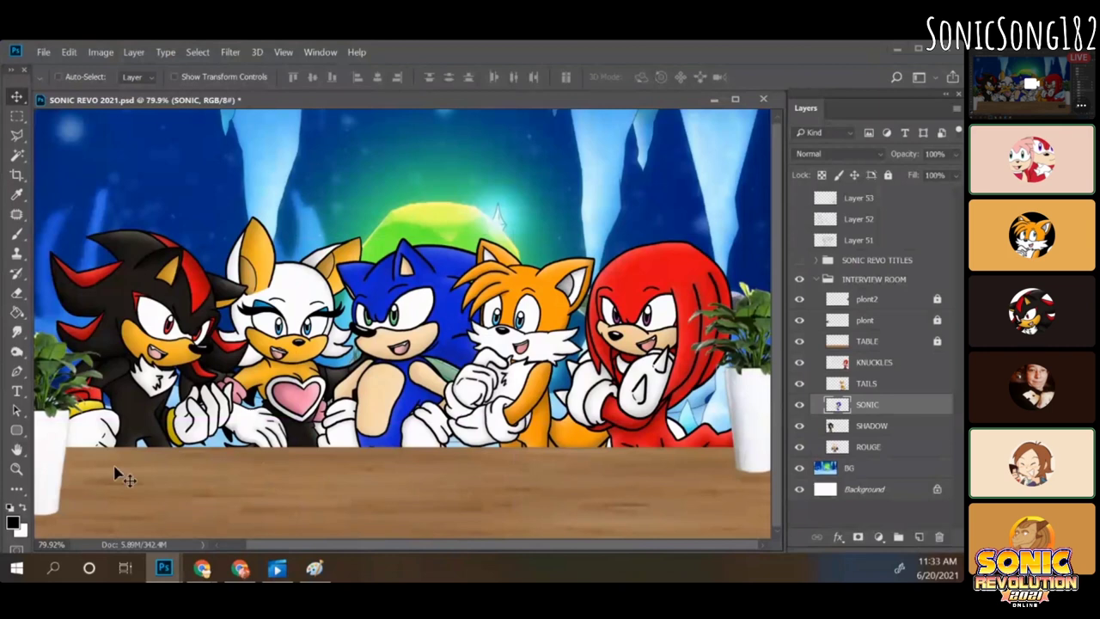
# Step: Jiggle the Sonic, Shadow and Tails characters slightly in place by turns, switching between their layers
pyautogui.moveTo(436, 512); pyautogui.dragTo(438, 522)
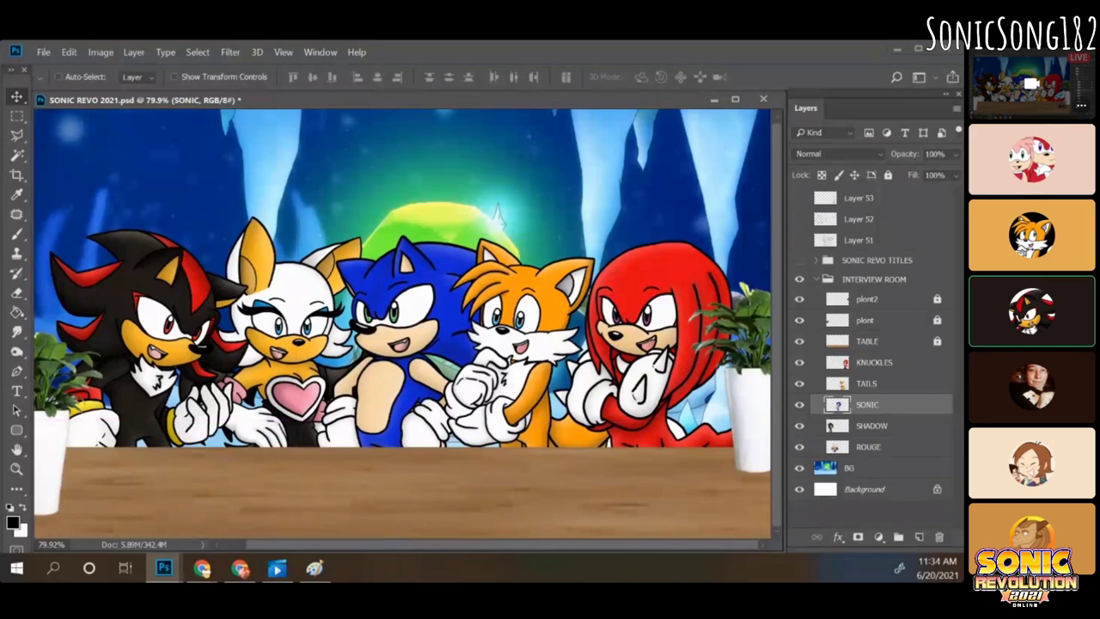
pyautogui.click(893, 428)
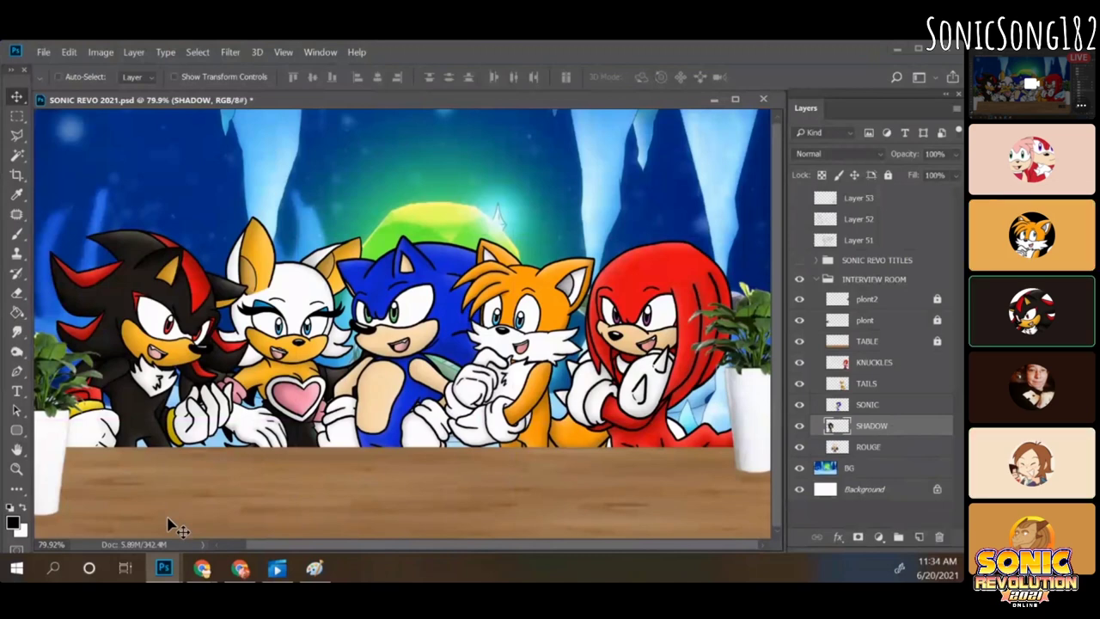
pyautogui.moveTo(169, 517); pyautogui.dragTo(166, 516)
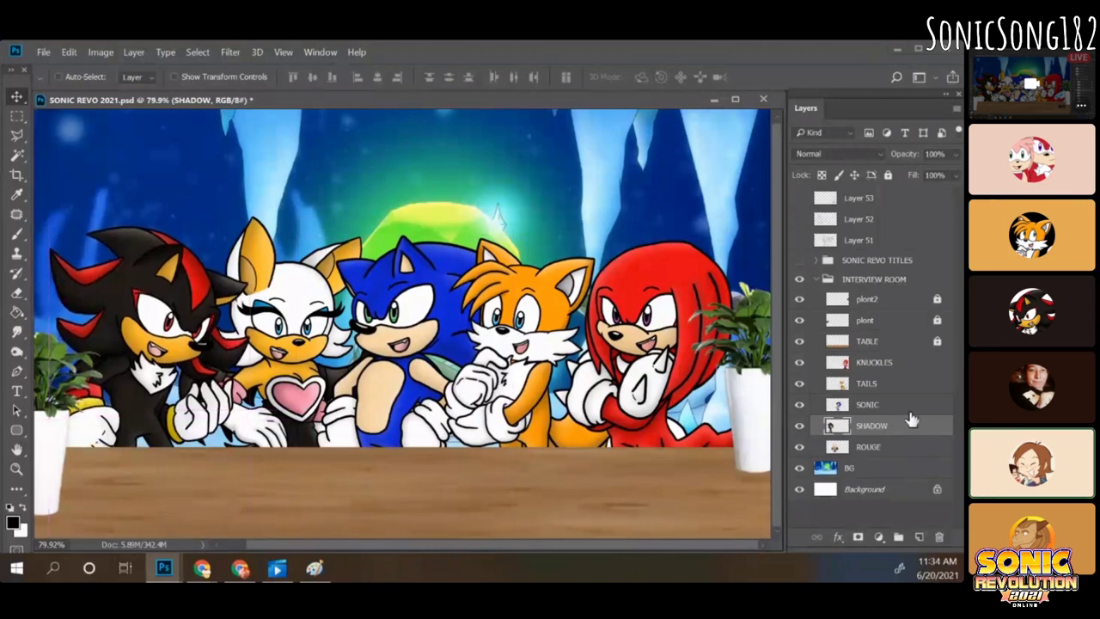
pyautogui.click(899, 404)
pyautogui.moveTo(422, 524); pyautogui.dragTo(415, 520)
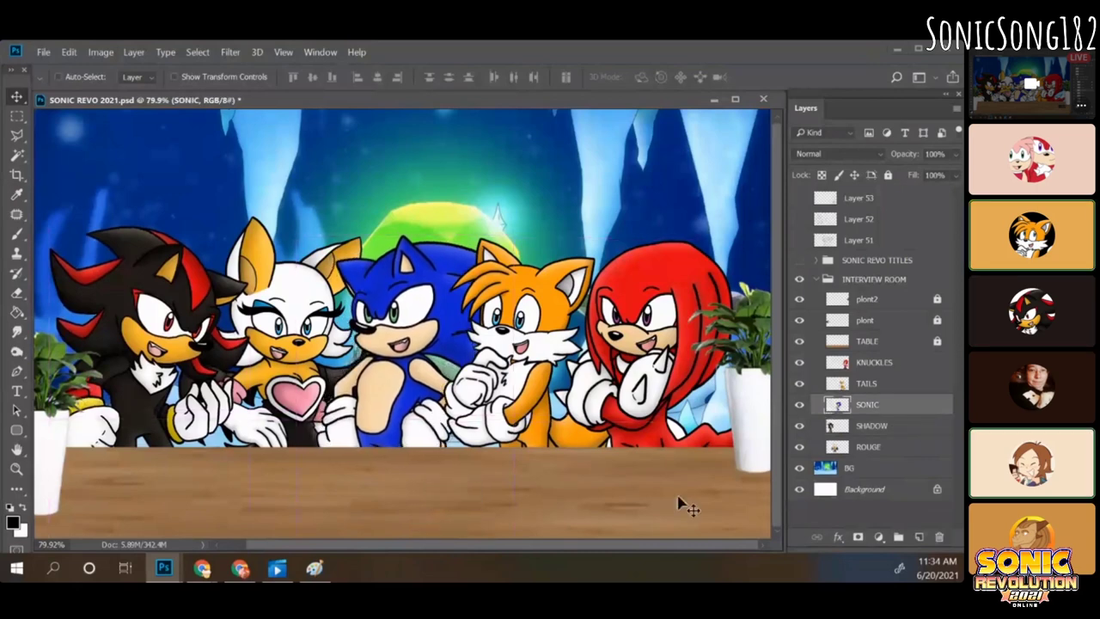
pyautogui.click(868, 384)
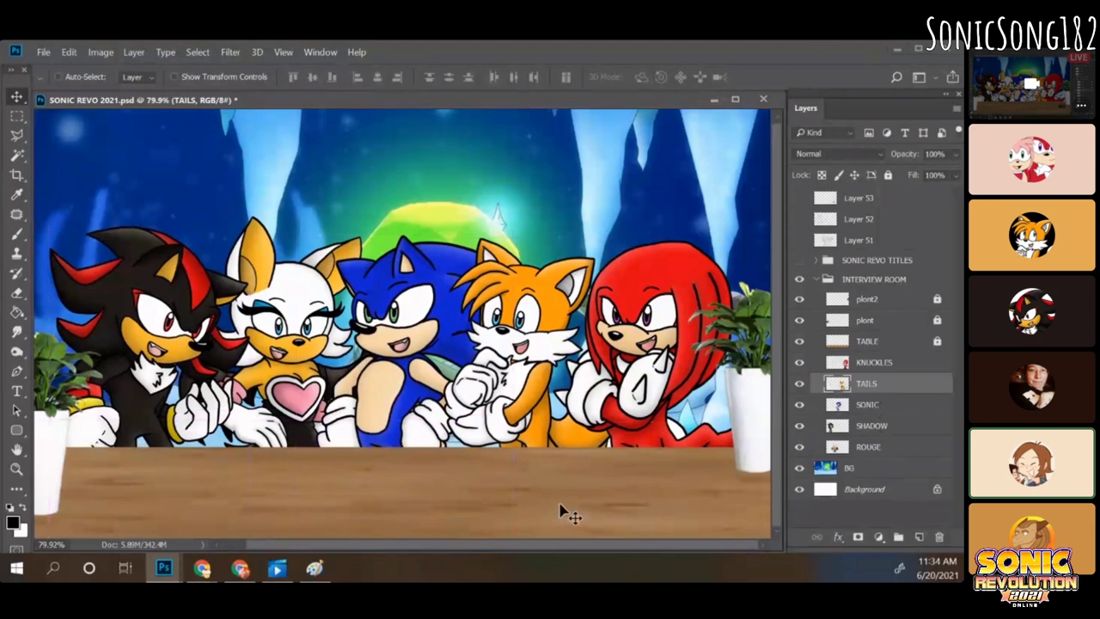
pyautogui.hotkey('alt', '[')
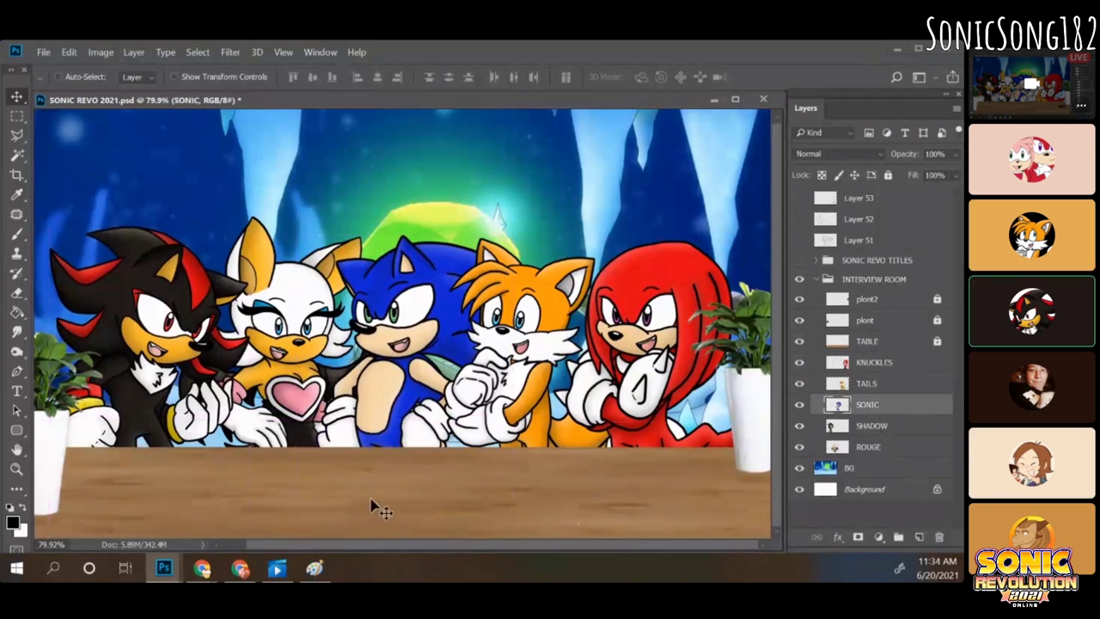
pyautogui.click(870, 426)
pyautogui.moveTo(226, 521); pyautogui.dragTo(226, 510)
pyautogui.hotkey('ctrl', 'z')
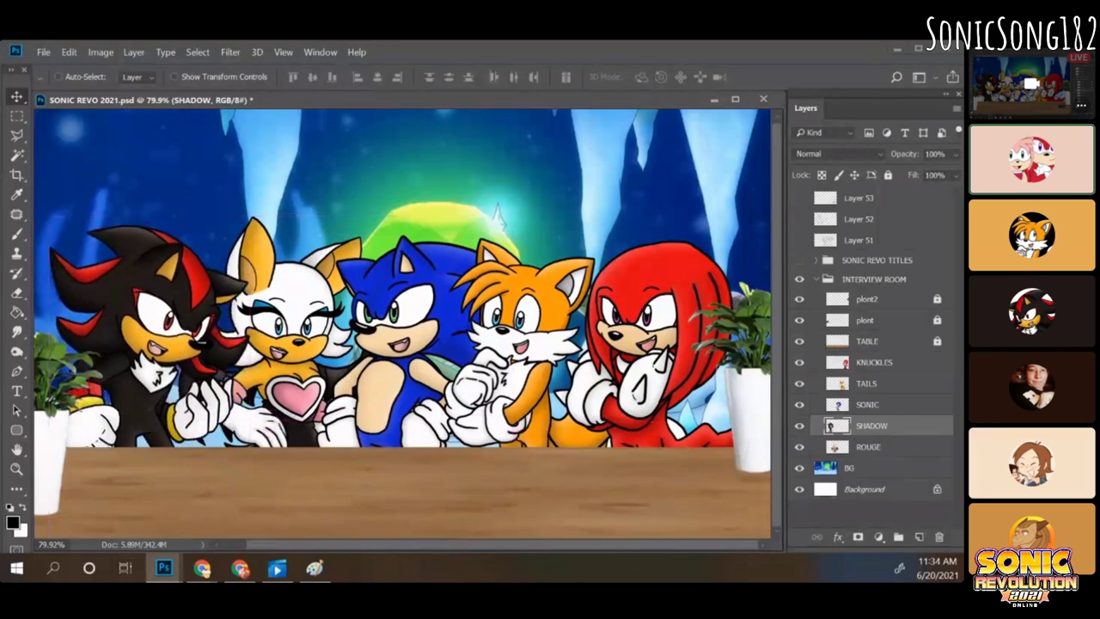
# Step: Paste the red hairbrush picture from Chrome above plont2 in the INTERVIEW ROOM group, covering Rouge, and hide its layer
pyautogui.hotkey('alt', 'Tab')
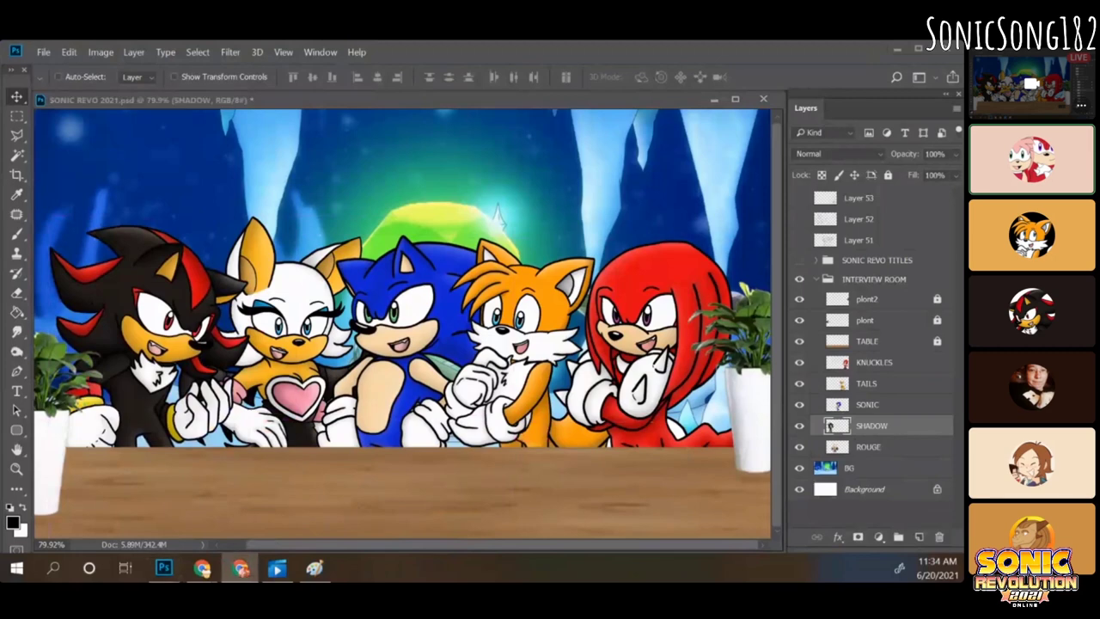
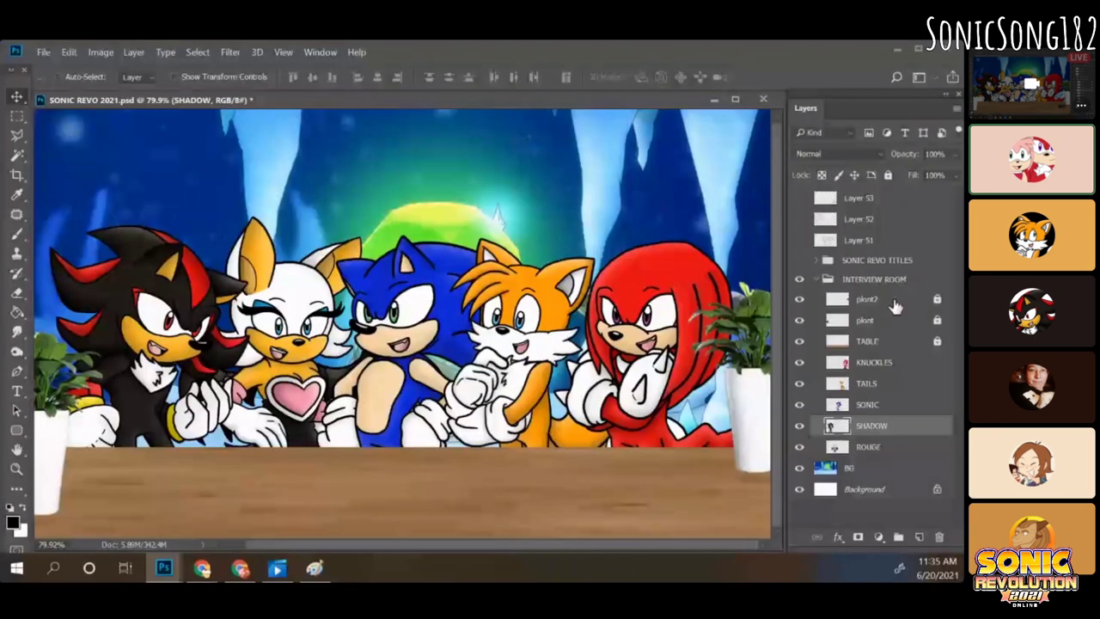
pyautogui.click(877, 279)
pyautogui.hotkey('ctrl', 'v')
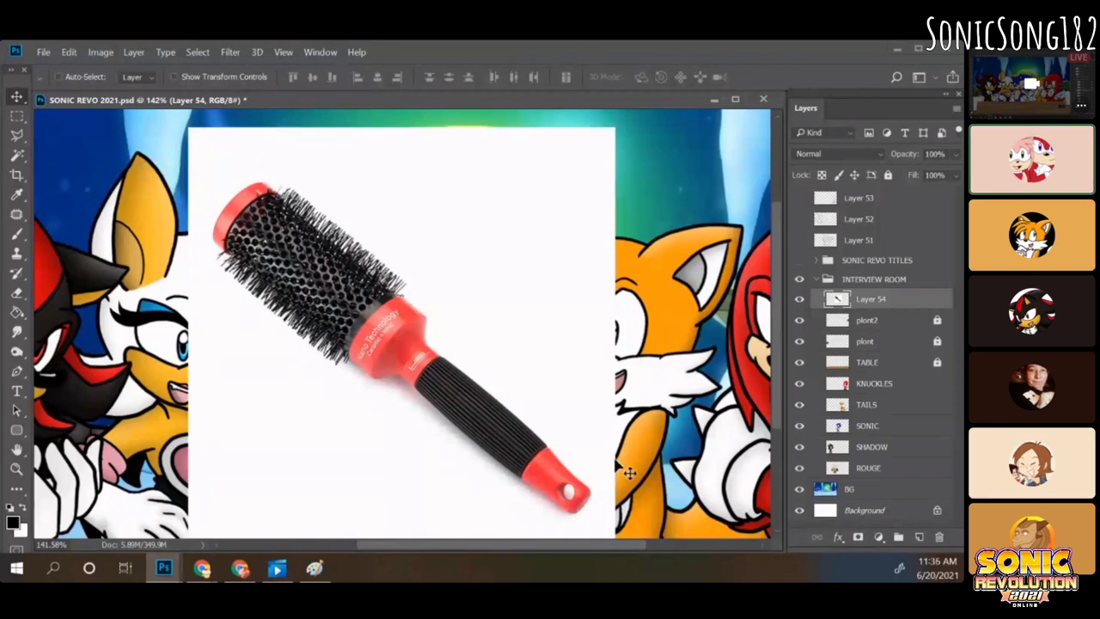
pyautogui.scroll(-3, 628, 474)
pyautogui.scroll(-3, 636, 448)
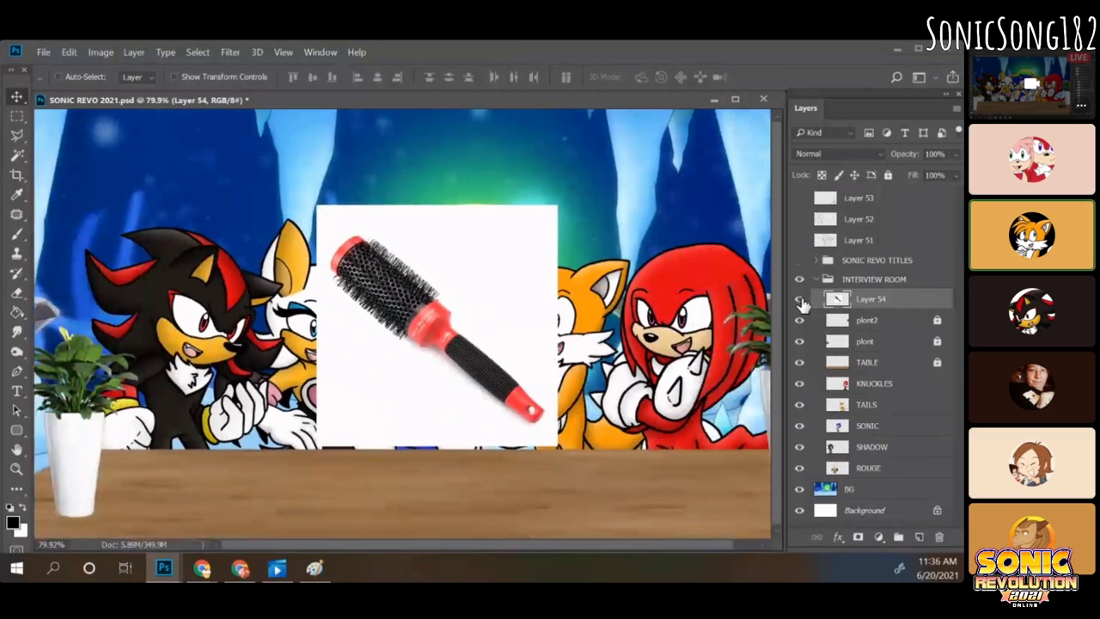
pyautogui.moveTo(520, 389); pyautogui.dragTo(422, 391)
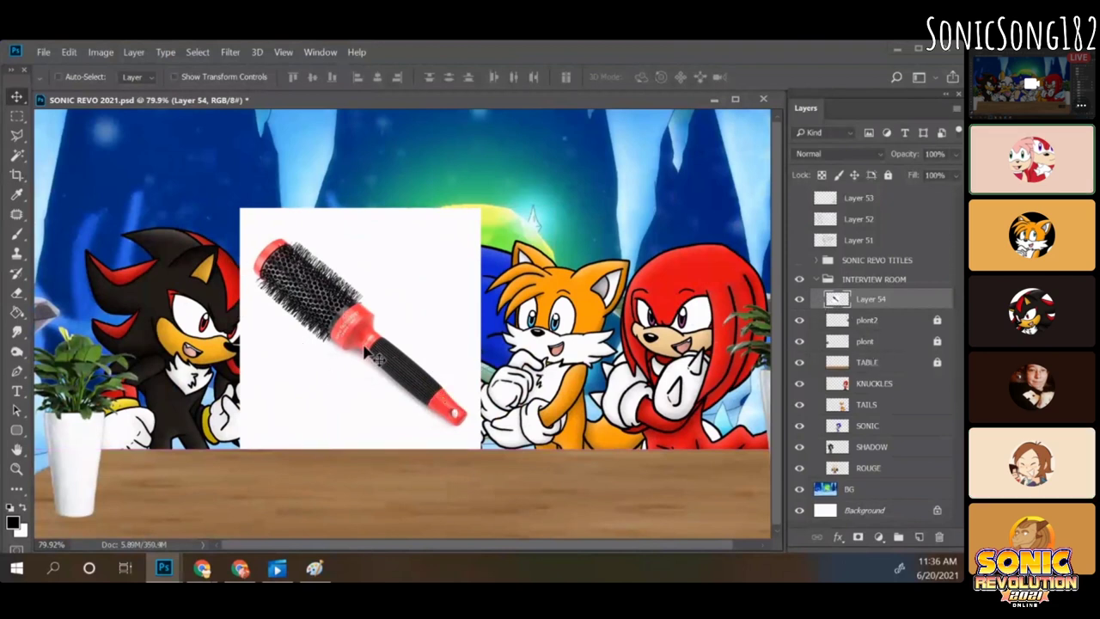
pyautogui.click(801, 300)
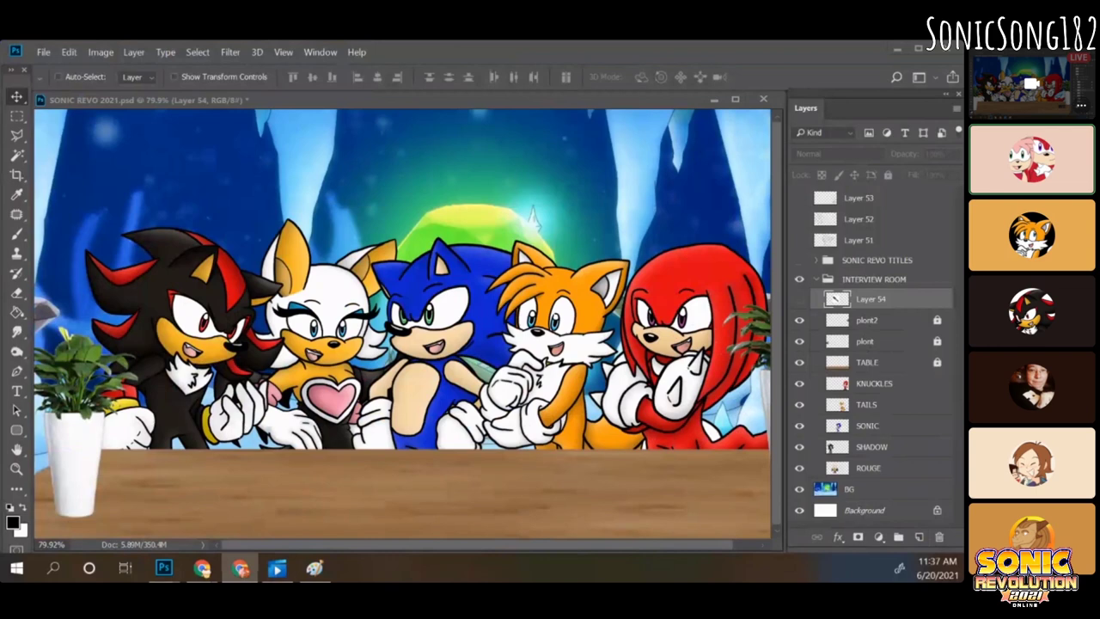
# Step: Bounce the Rouge character up and down, ending about 0.4 in higher between Shadow and Sonic
pyautogui.click(873, 475)
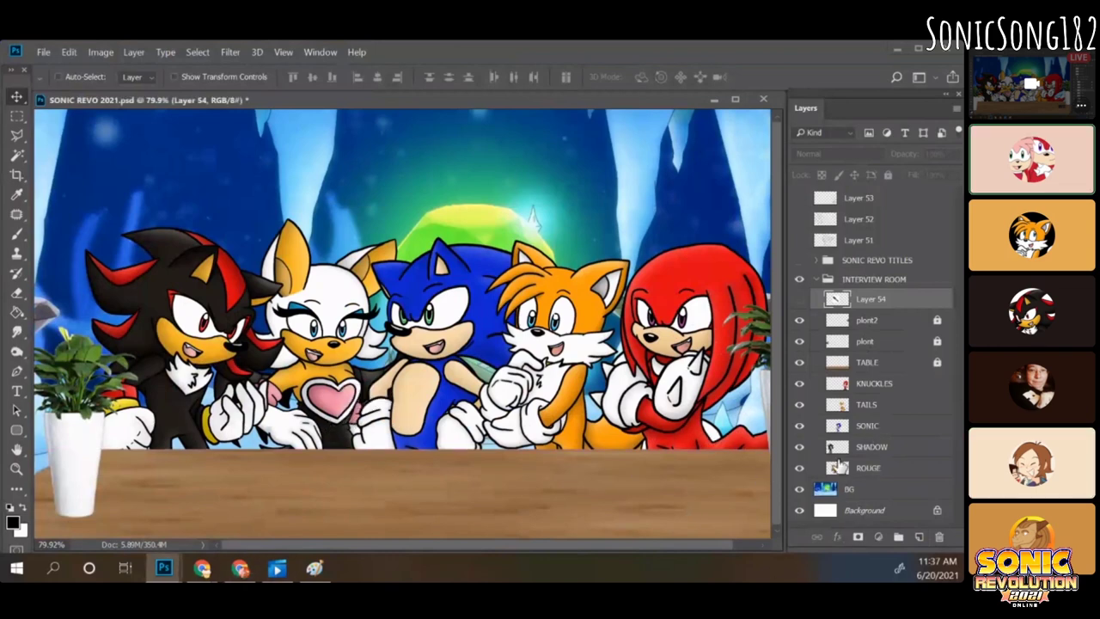
pyautogui.keyDown('ctrl'); pyautogui.click(378, 454); pyautogui.keyUp('ctrl')
pyautogui.hotkey('shift', 'Up')
pyautogui.hotkey('shift', 'Up')
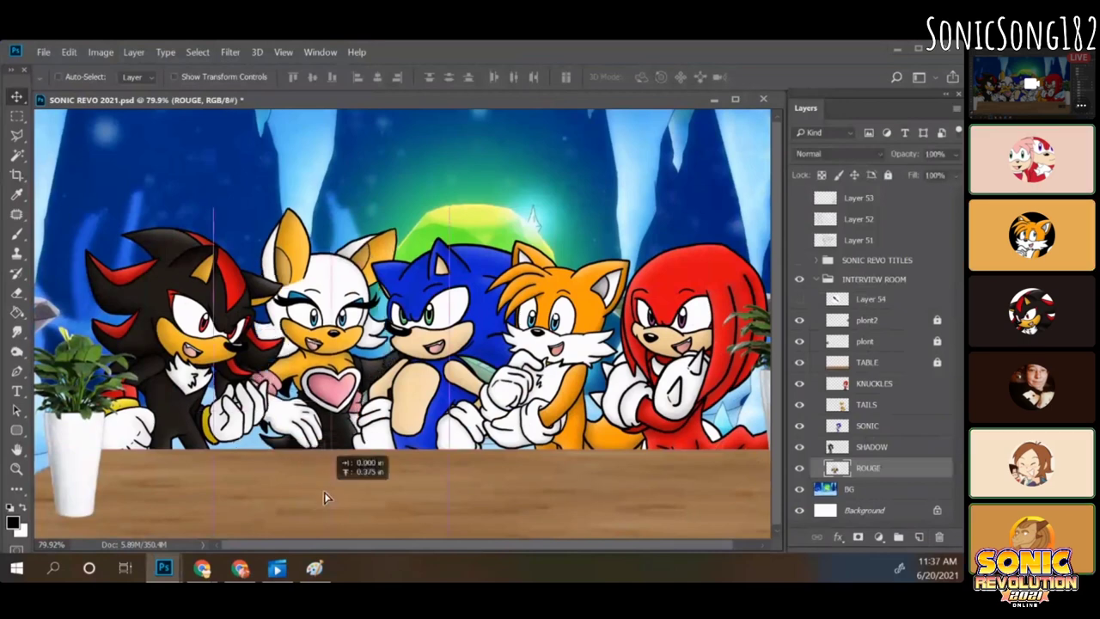
pyautogui.hotkey('shift', 'Up')
pyautogui.hotkey('shift', 'Up')
pyautogui.hotkey('shift', 'Up')
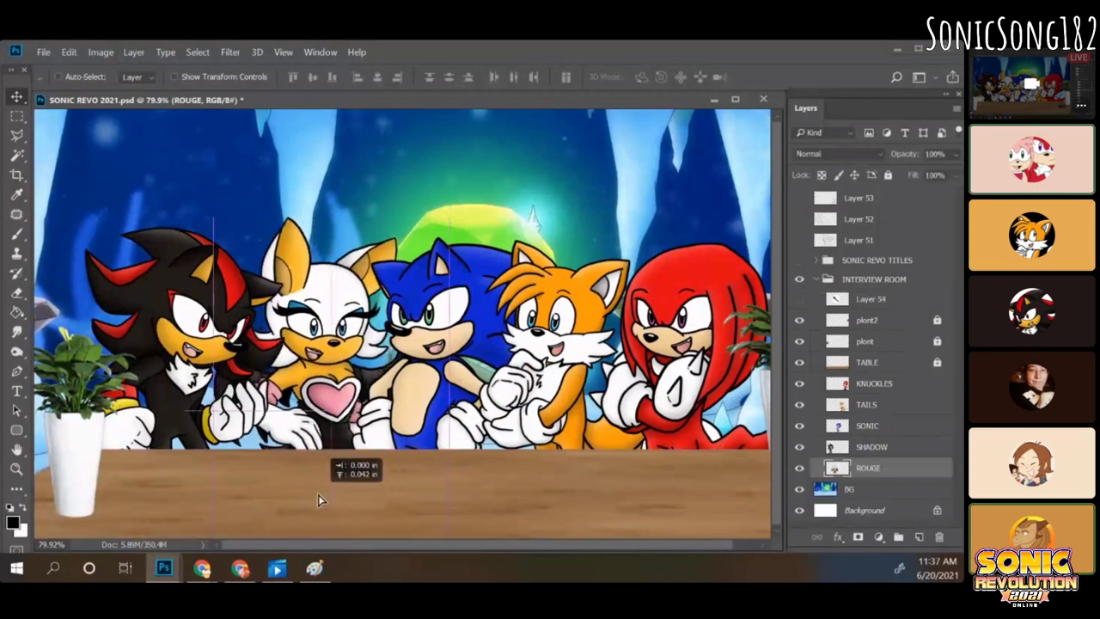
# Step: Lower the Knuckles character about 1.5 in behind the table beside Tails
pyautogui.keyDown('ctrl'); pyautogui.click(695, 394); pyautogui.keyUp('ctrl')
pyautogui.moveTo(694, 394); pyautogui.dragTo(696, 455)
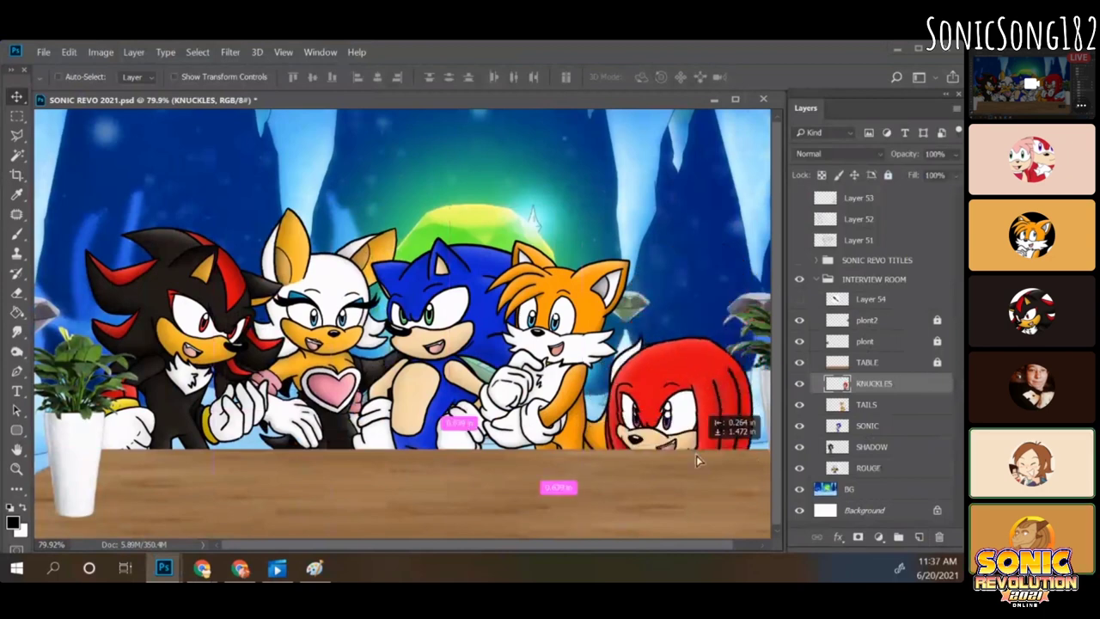
pyautogui.hotkey('shift', 'Down')
pyautogui.hotkey('shift', 'Down')
# Step: Raise Knuckles from behind the table in front of Sonic, and slide him past Tails back to his place beside Tails
pyautogui.moveTo(731, 440); pyautogui.dragTo(592, 342)
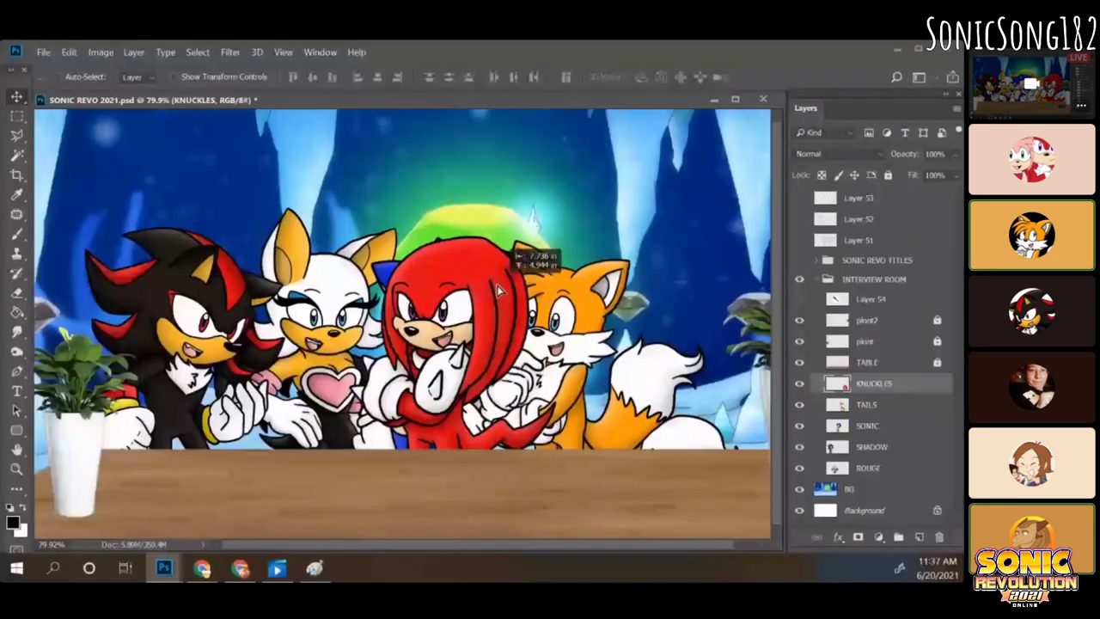
pyautogui.moveTo(516, 280); pyautogui.dragTo(503, 292)
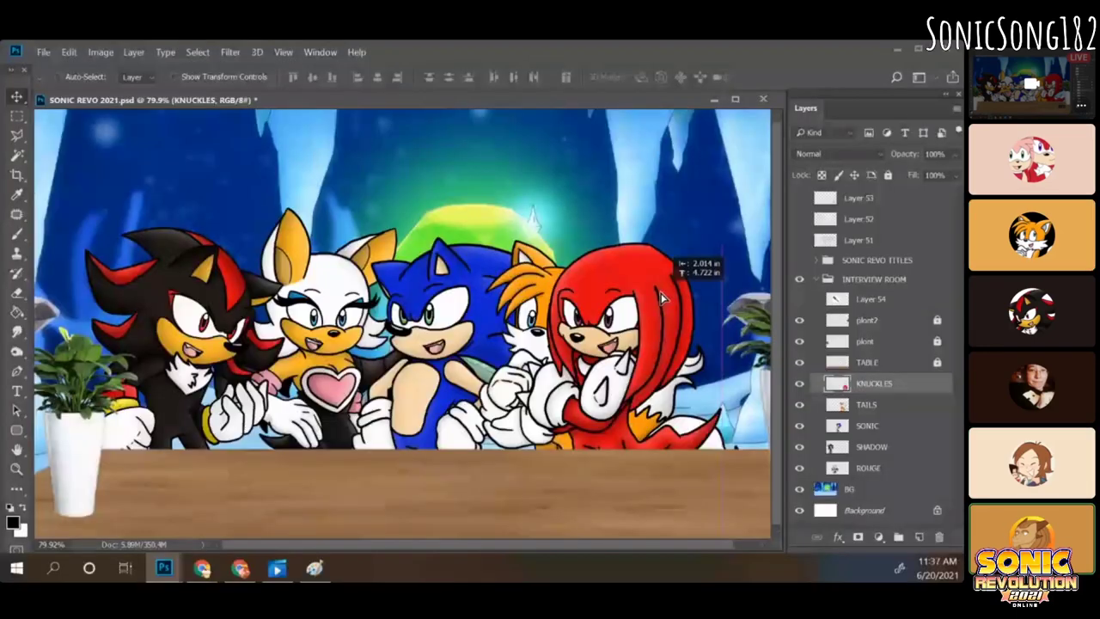
pyautogui.moveTo(662, 293); pyautogui.dragTo(737, 307)
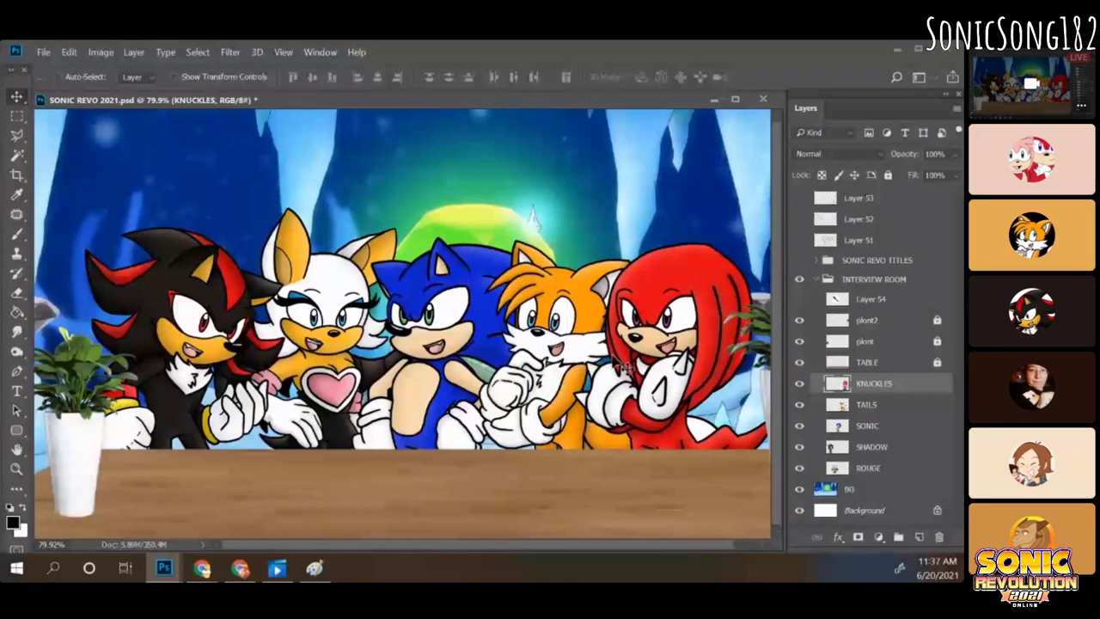
# Step: Jiggle the Rouge and Knuckles characters slightly in place, one after the other
pyautogui.click(837, 467)
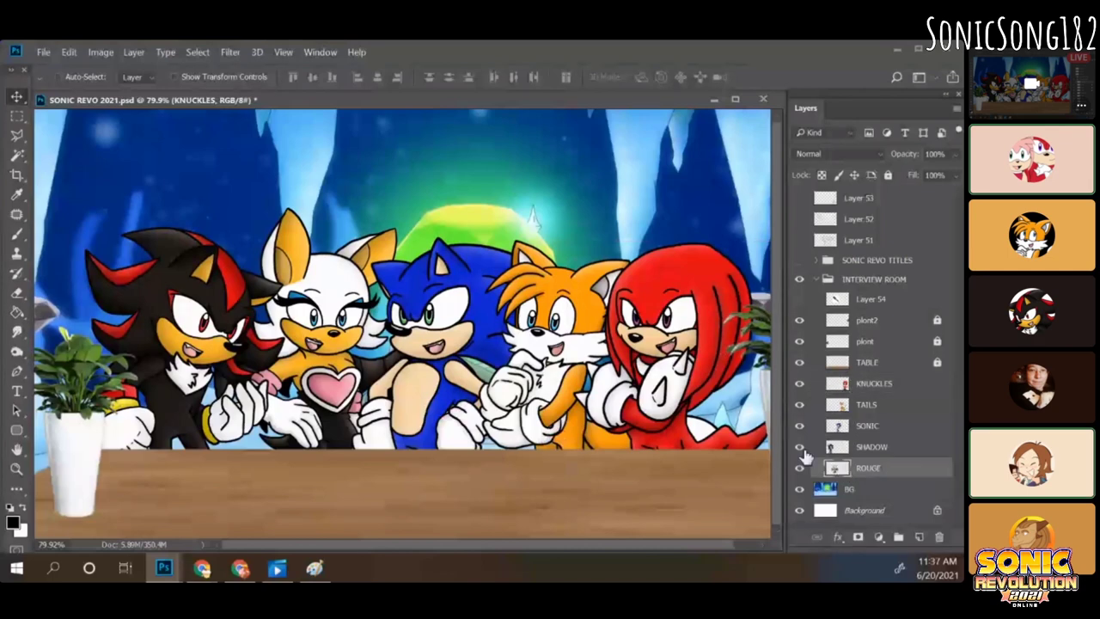
pyautogui.moveTo(334, 448); pyautogui.dragTo(337, 459)
pyautogui.click(874, 383)
pyautogui.moveTo(666, 434)
pyautogui.mouseDown()
pyautogui.moveTo(661, 456)
pyautogui.moveTo(696, 440)
pyautogui.moveTo(653, 429)
pyautogui.mouseUp()
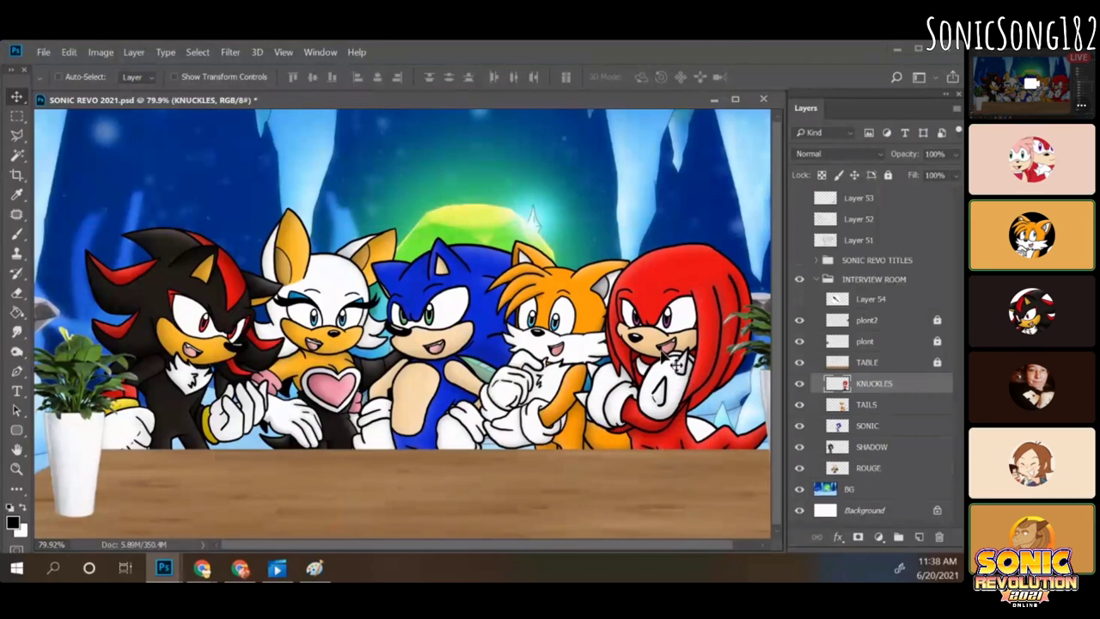
# Step: Move Knuckles behind the table to the far left of the scene, leaving only a bit of red beside the plant
pyautogui.moveTo(712, 286); pyautogui.dragTo(114, 503)
pyautogui.hotkey('ctrl', 'z')
pyautogui.moveTo(285, 492); pyautogui.dragTo(144, 509)
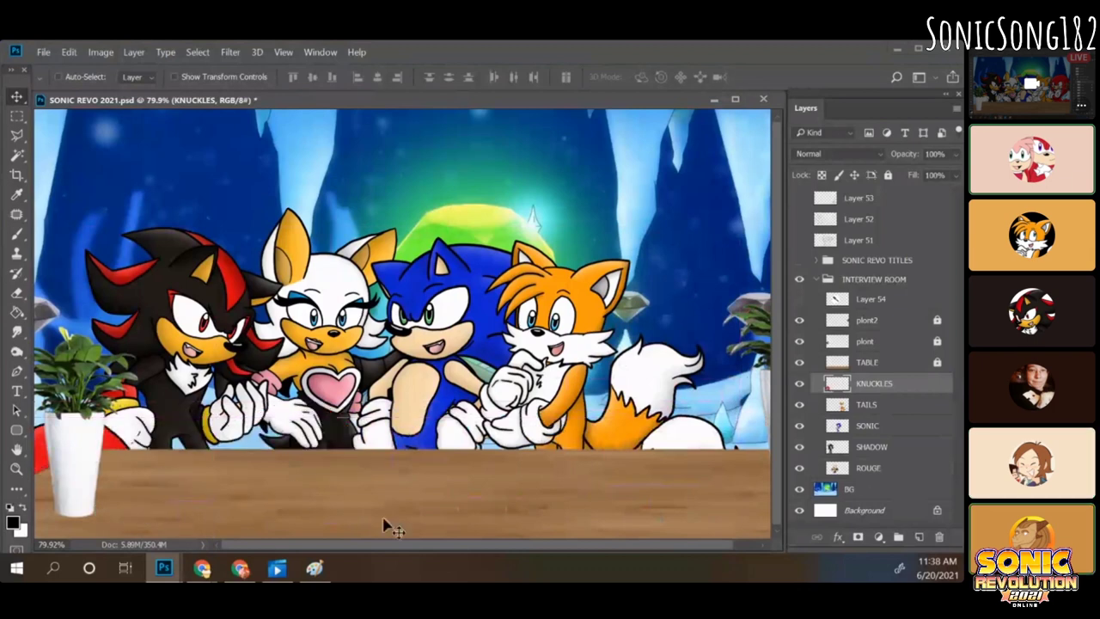
# Step: Flip Rouge horizontally and move her to the far left of the scene, and shift Shadow right to stand beside Sonic
pyautogui.click(857, 469)
pyautogui.press('ctrl')
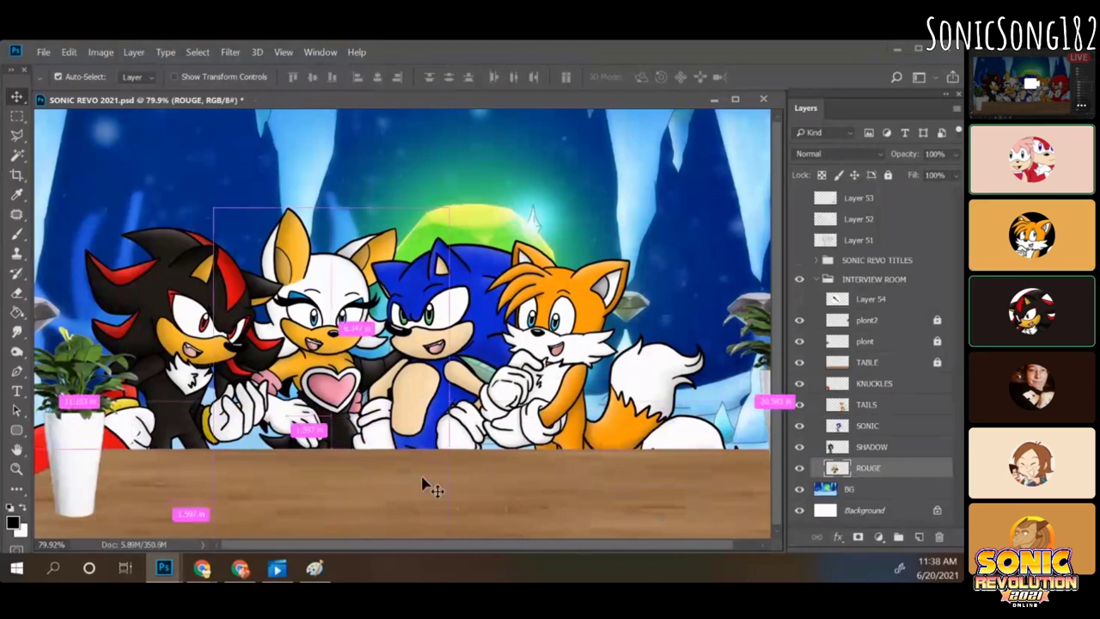
pyautogui.hotkey('ctrl', 't')
pyautogui.rightClick(428, 417)
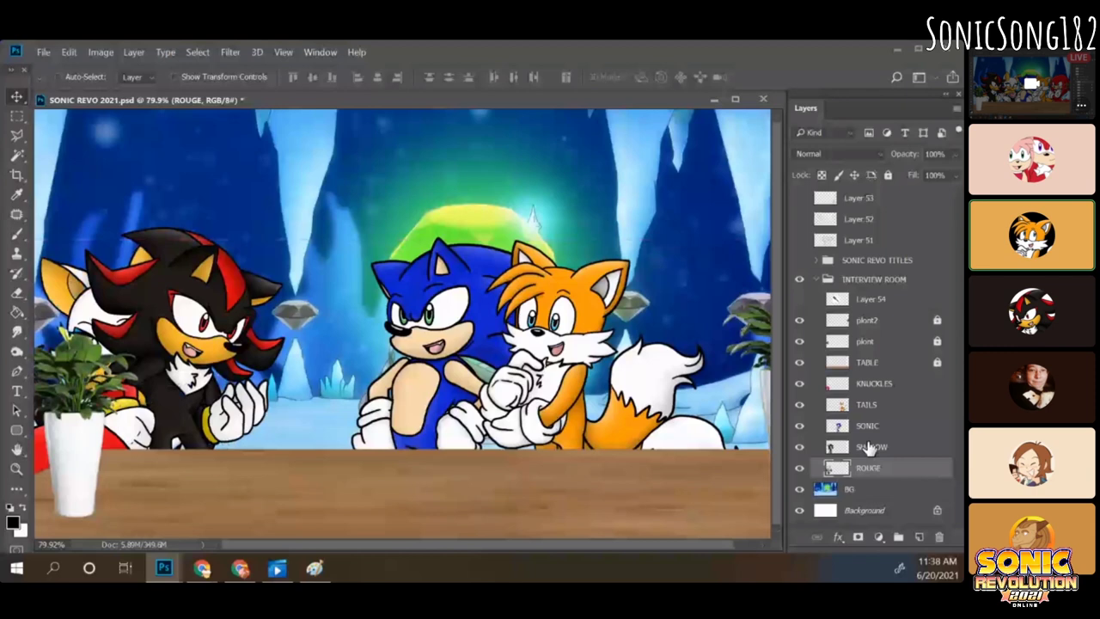
pyautogui.click(868, 447)
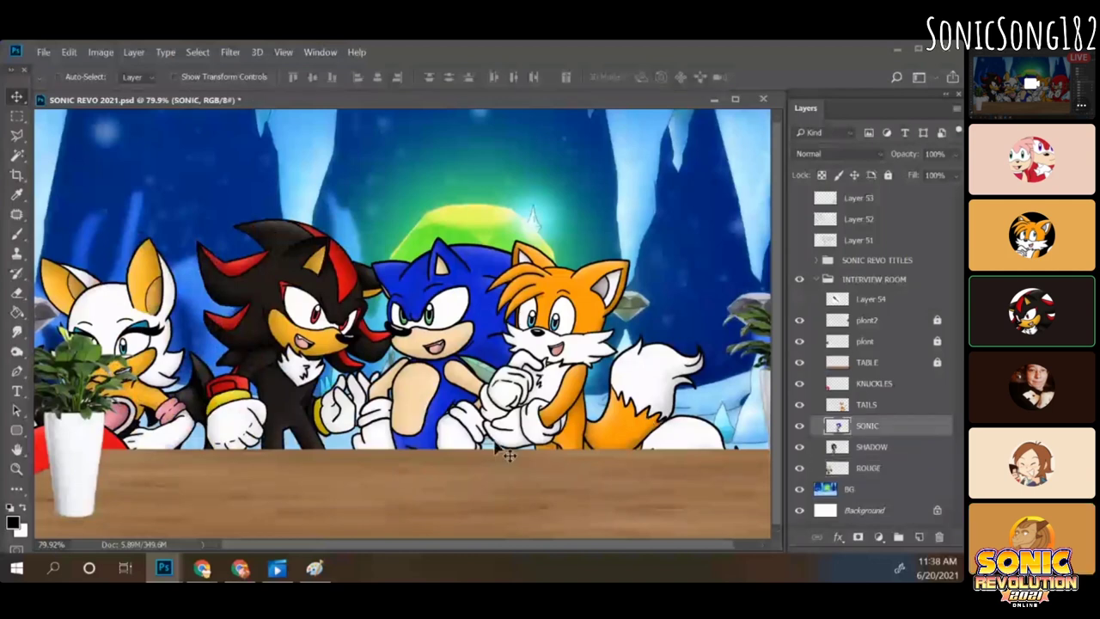
# Step: Flip Rouge horizontally in her place beside Shadow, and lower her slightly behind the table
pyautogui.moveTo(170, 423); pyautogui.dragTo(110, 453)
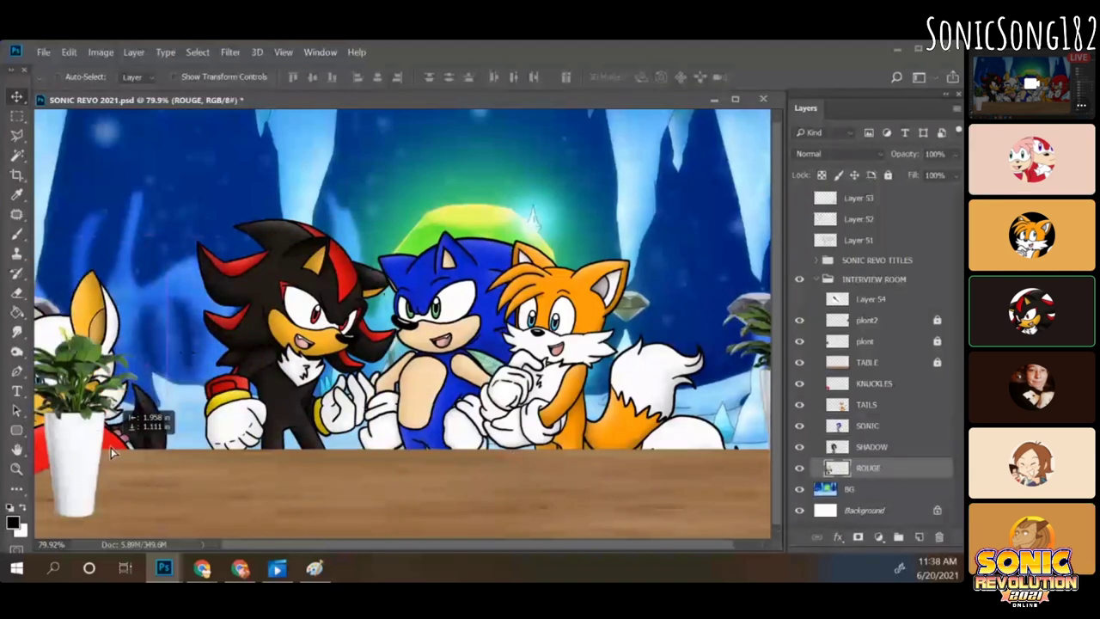
pyautogui.hotkey('ctrl', 'z')
pyautogui.hotkey('ctrl', 't')
pyautogui.rightClick(145, 413)
pyautogui.click(188, 392)
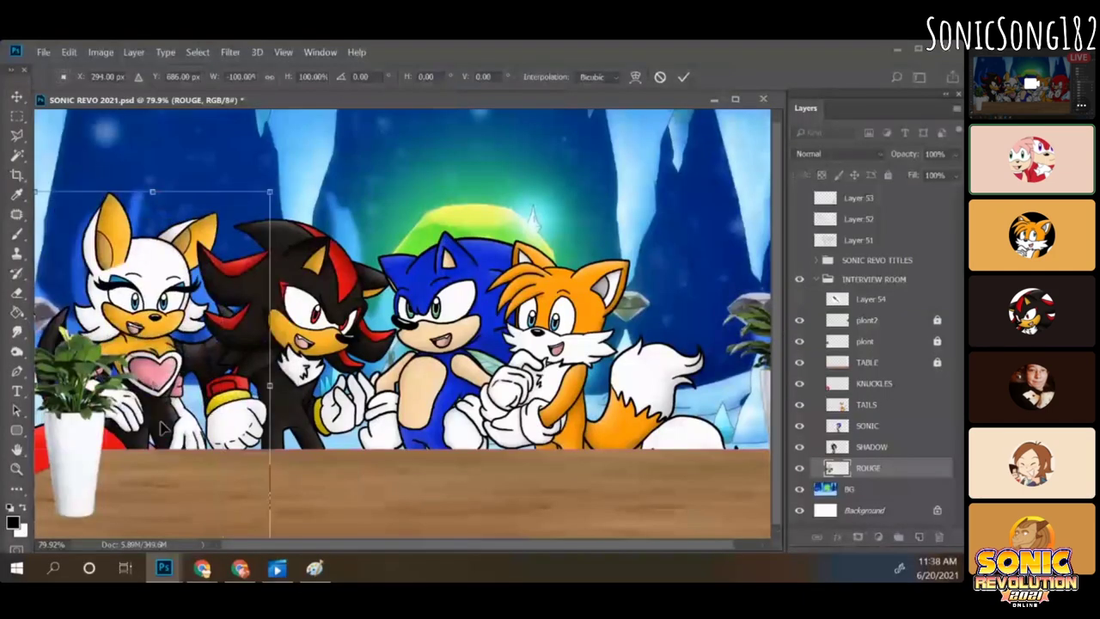
pyautogui.moveTo(161, 428); pyautogui.dragTo(161, 436)
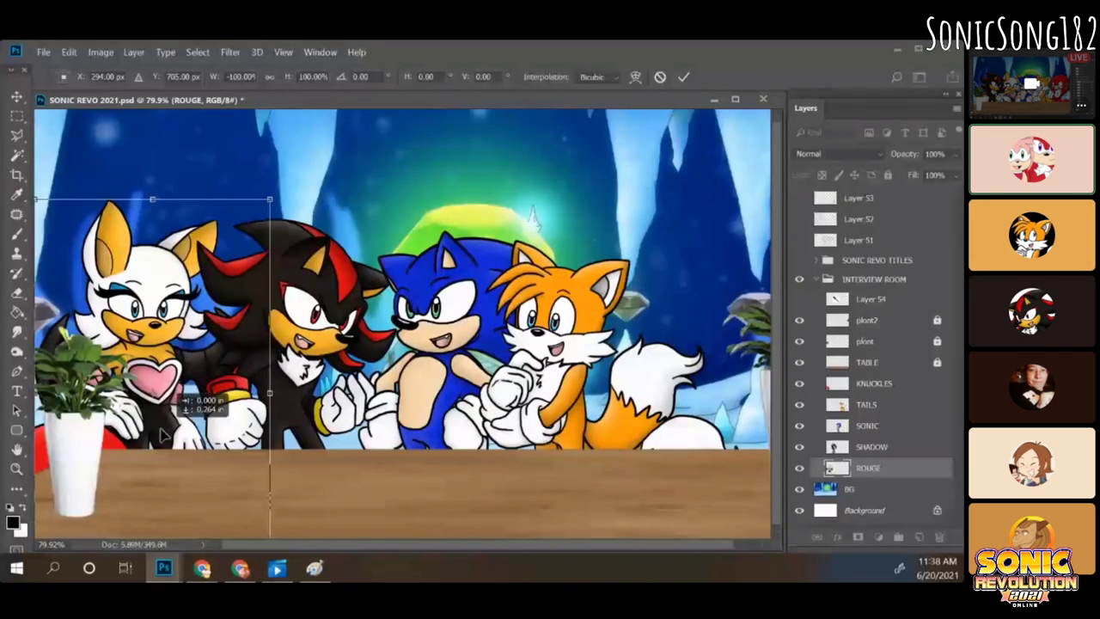
pyautogui.moveTo(161, 434); pyautogui.dragTo(161, 443)
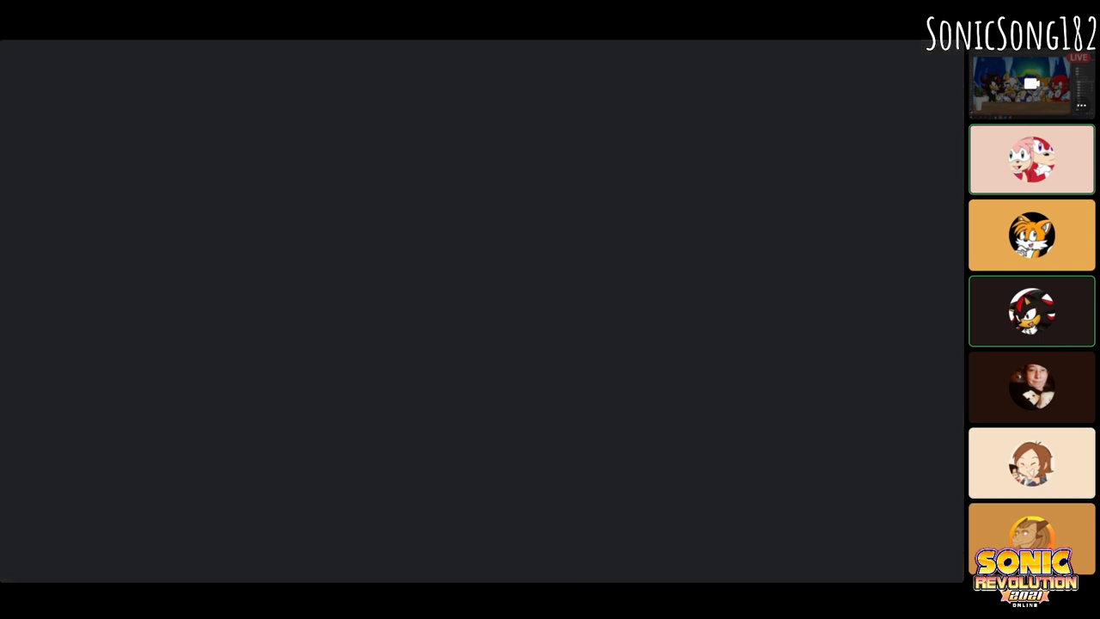
# Step: Flip Rouge horizontally again and slide her partly out of the scene's left edge, to X -96 px and Y 783 px
pyautogui.rightClick(172, 182)
pyautogui.click(221, 381)
pyautogui.moveTo(221, 381); pyautogui.dragTo(62, 406)
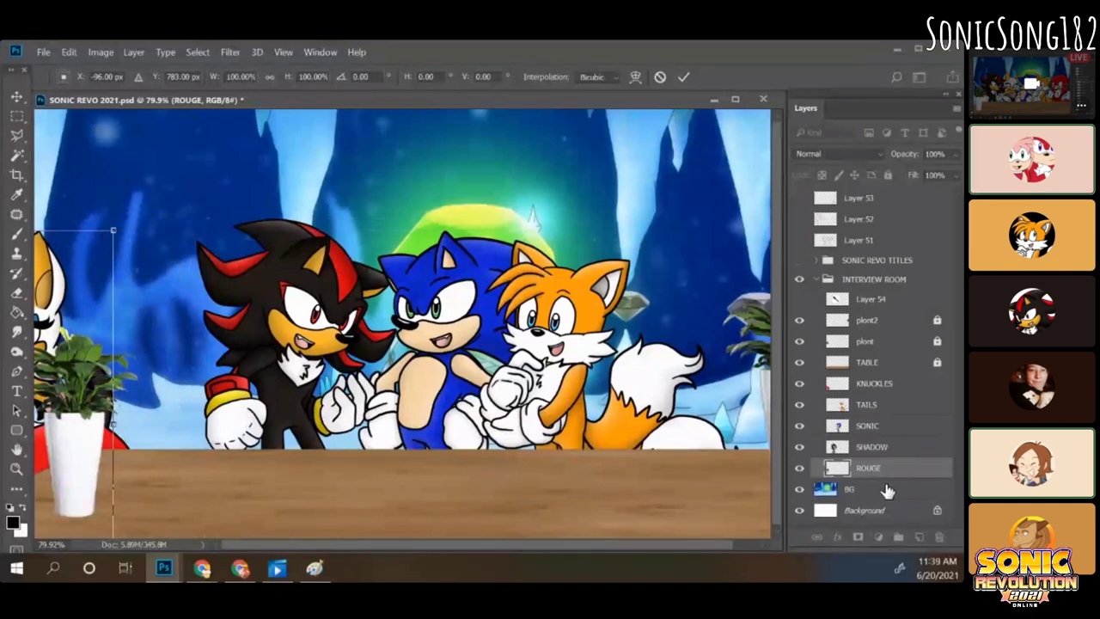
pyautogui.press('Return')
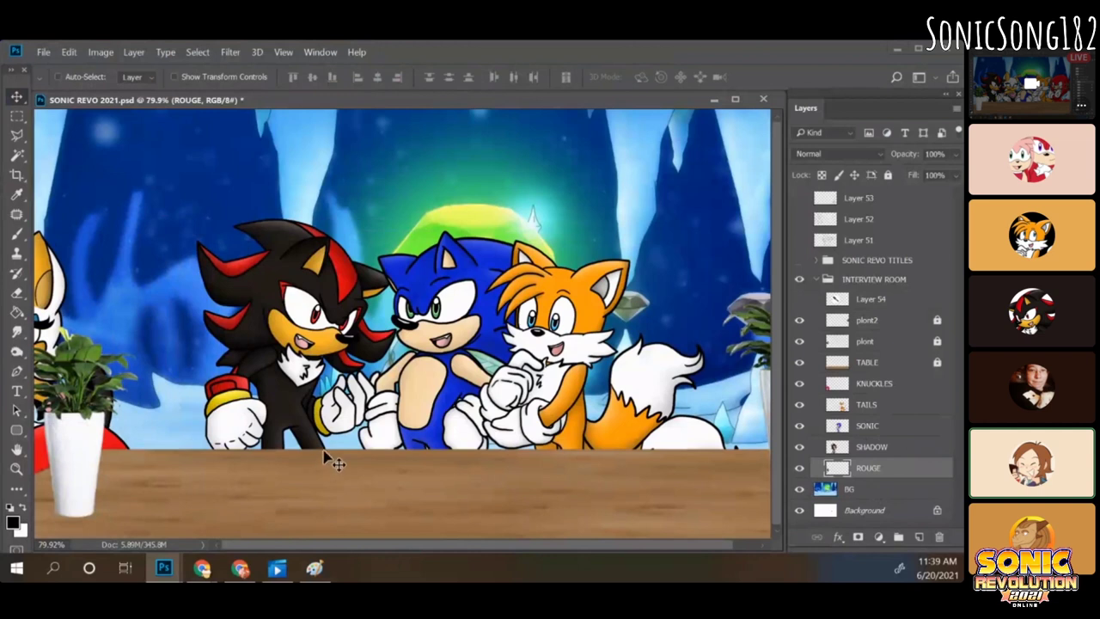
# Step: Shift the Sonic and Tails characters slightly left, closer to Shadow
pyautogui.click(877, 427)
pyautogui.moveTo(437, 505); pyautogui.dragTo(428, 495)
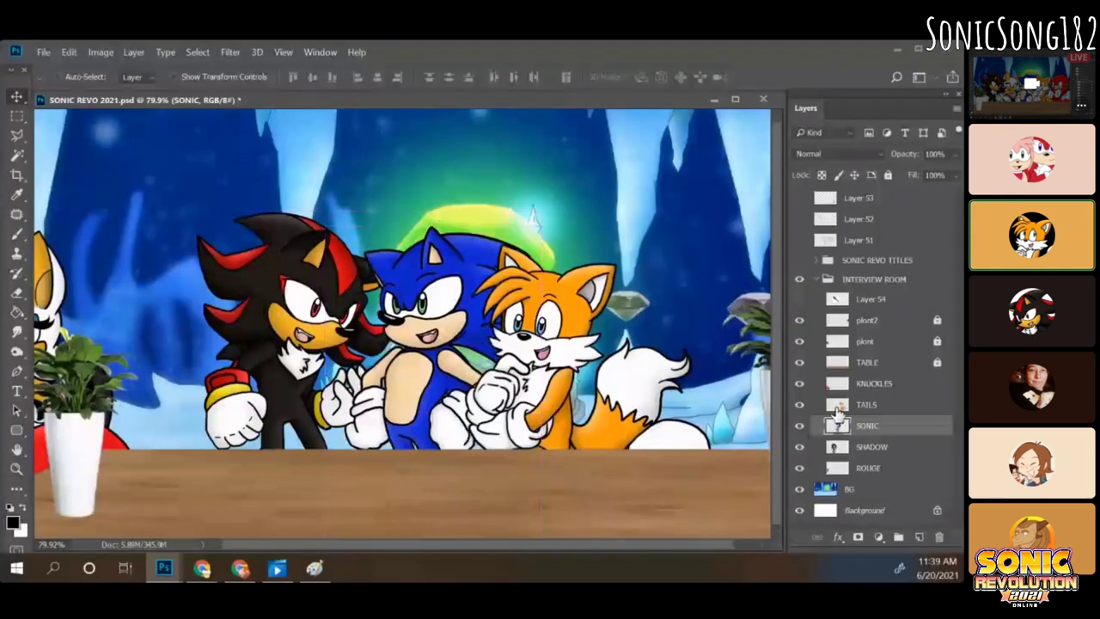
pyautogui.click(864, 404)
pyautogui.moveTo(626, 486); pyautogui.dragTo(626, 486)
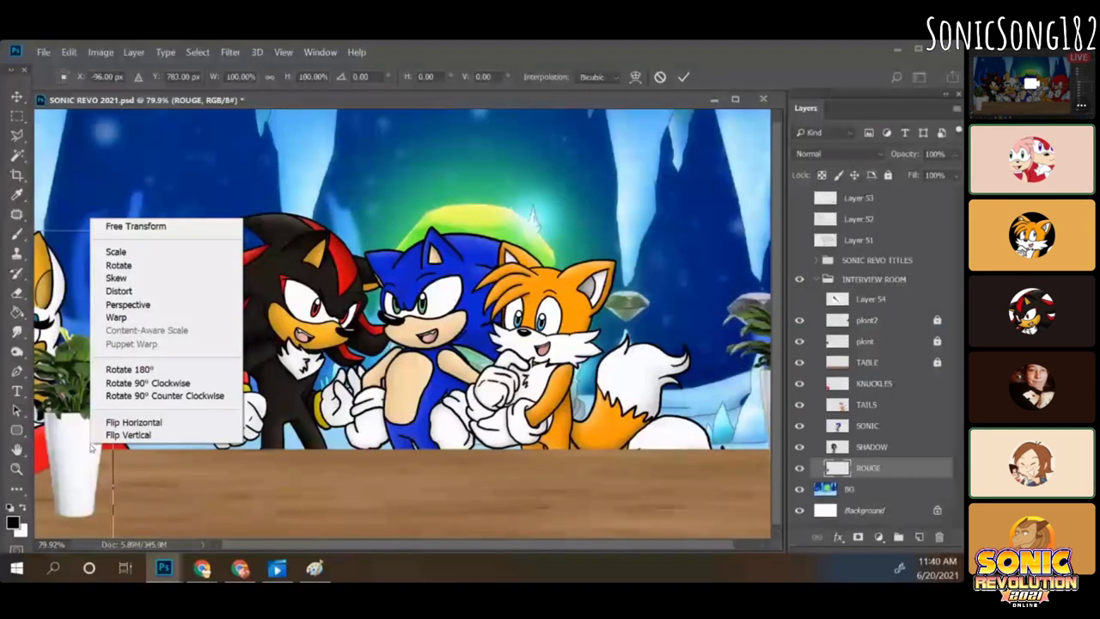
# Step: Flip Rouge horizontally and bring her fully into the scene beside Shadow, to about X 294 px and Y 713 px
pyautogui.click(133, 422)
pyautogui.moveTo(86, 438); pyautogui.dragTo(236, 383)
pyautogui.moveTo(169, 484); pyautogui.dragTo(169, 496)
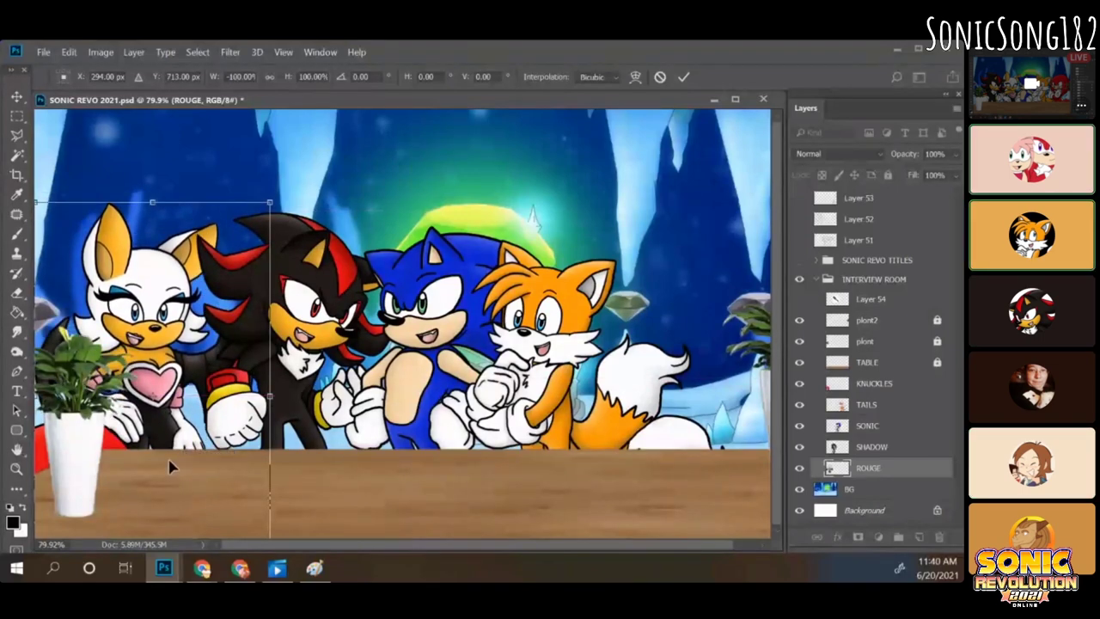
# Step: Flip Rouge horizontally again and slide her out past the scene's left edge to X -165 px and Y 726 px, and nudge Shadow slightly upward
pyautogui.rightClick(169, 465)
pyautogui.click(258, 463)
pyautogui.moveTo(199, 471); pyautogui.dragTo(14, 477)
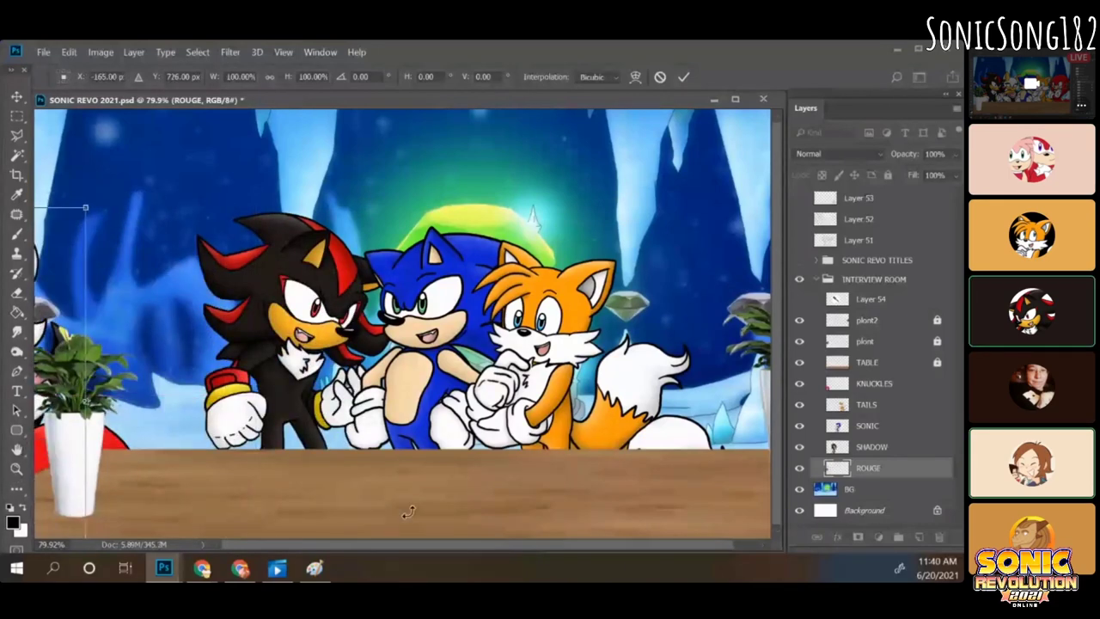
pyautogui.press('Return')
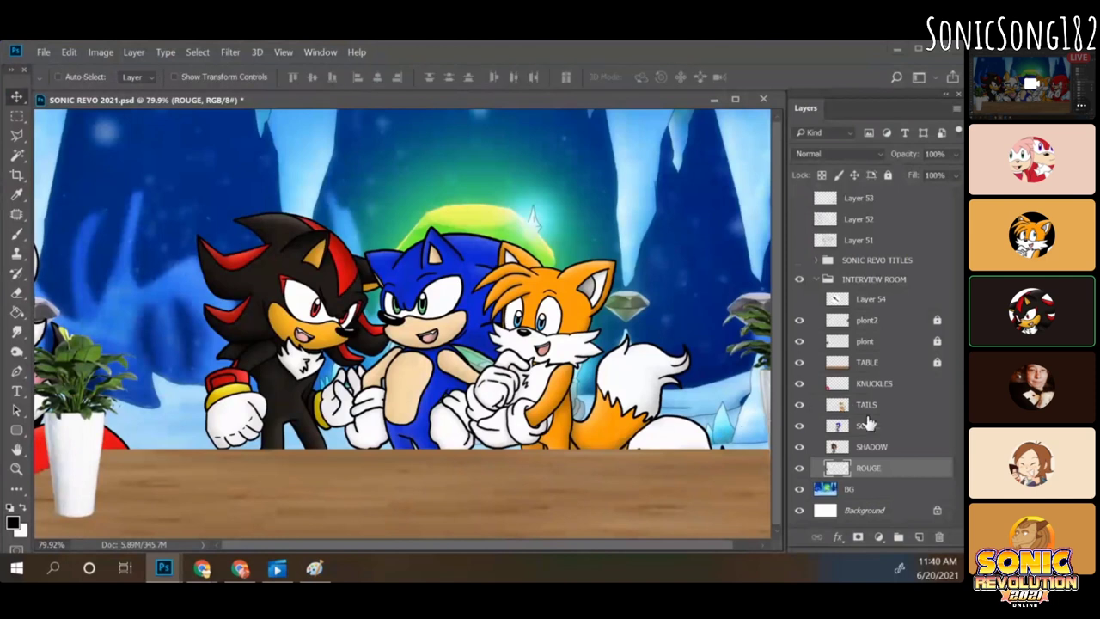
pyautogui.click(850, 446)
pyautogui.moveTo(484, 506)
pyautogui.mouseDown()
pyautogui.moveTo(485, 494)
pyautogui.moveTo(477, 504)
pyautogui.moveTo(496, 500)
pyautogui.moveTo(473, 513)
pyautogui.moveTo(474, 491)
pyautogui.moveTo(331, 479)
pyautogui.moveTo(491, 486)
pyautogui.mouseUp()
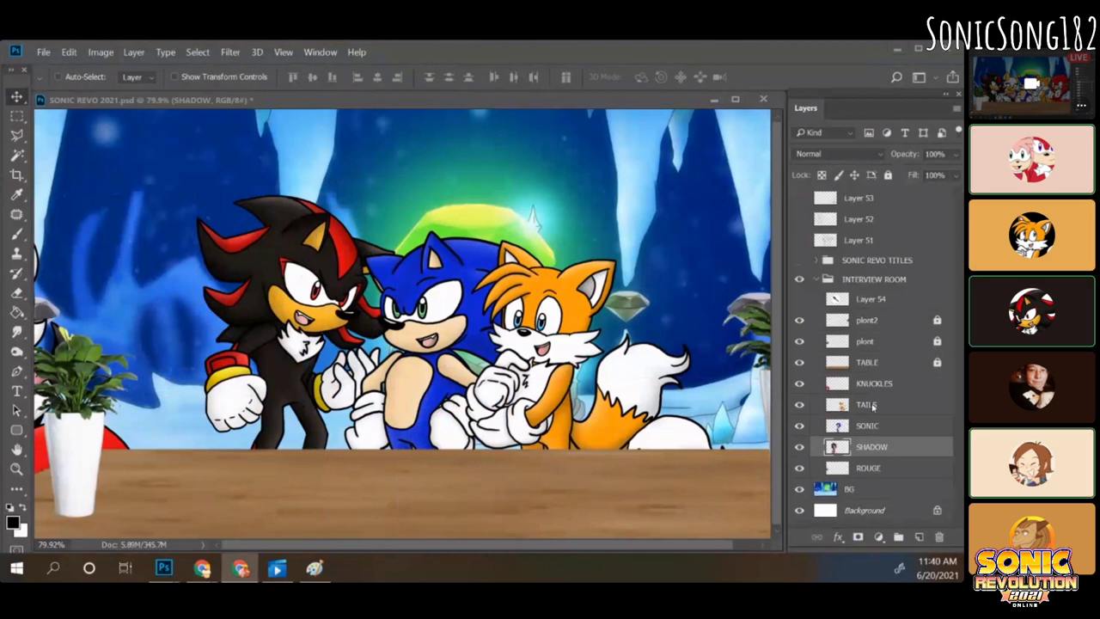
# Step: Flip Rouge horizontally and move her back into the scene behind Shadow, to X 699 px and Y 726 px
pyautogui.click(862, 469)
pyautogui.hotkey('ctrl', 't')
pyautogui.rightClick(65, 370)
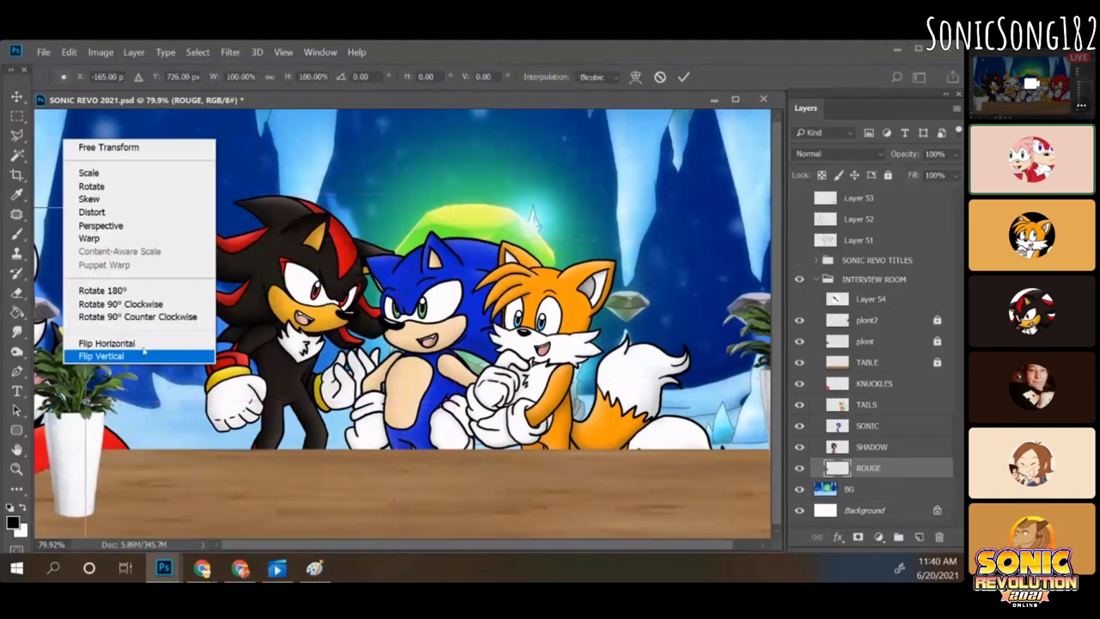
pyautogui.click(86, 342)
pyautogui.moveTo(68, 370); pyautogui.dragTo(258, 344)
pyautogui.moveTo(163, 361); pyautogui.dragTo(311, 378)
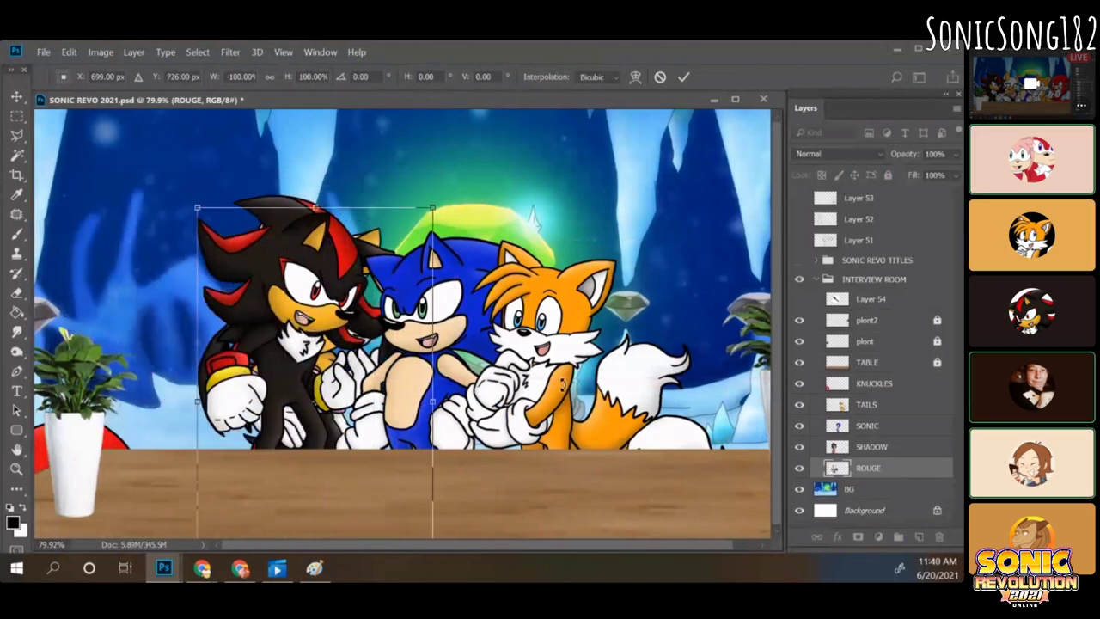
pyautogui.press('Return')
# Step: Nudge Tails slightly left, and move Shadow left beside the plant so that Rouge stands between him and Sonic
pyautogui.click(864, 404)
pyautogui.moveTo(318, 380); pyautogui.dragTo(291, 391)
pyautogui.click(868, 447)
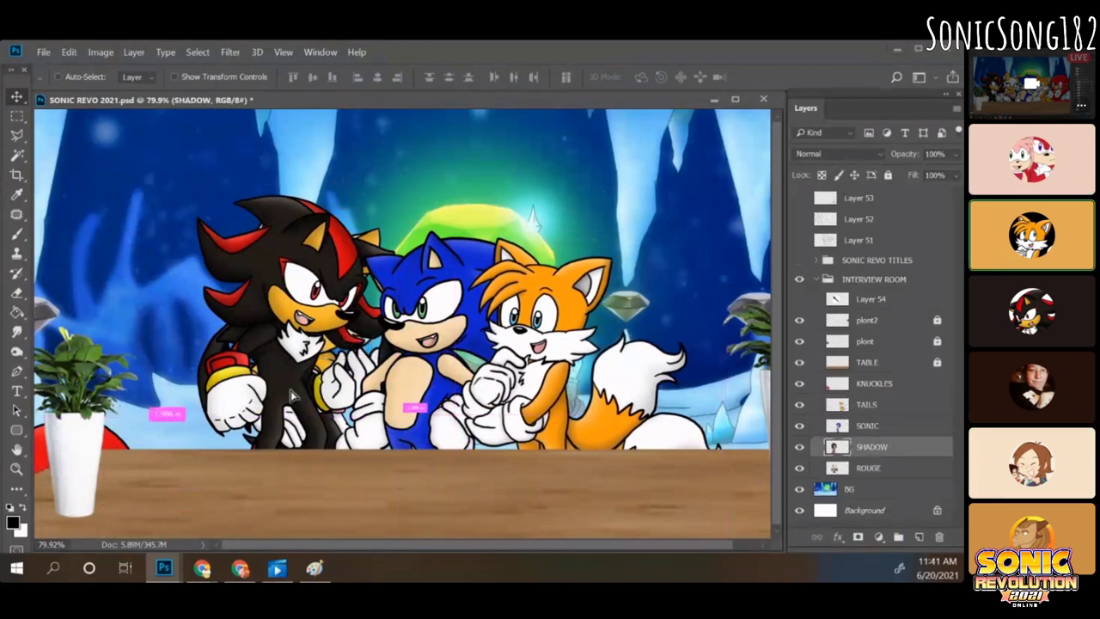
pyautogui.moveTo(290, 390); pyautogui.dragTo(161, 407)
# Step: Bring Knuckles across the scene and up from behind the table beside Tails, and lower Rouge slightly
pyautogui.moveTo(110, 450); pyautogui.dragTo(661, 436)
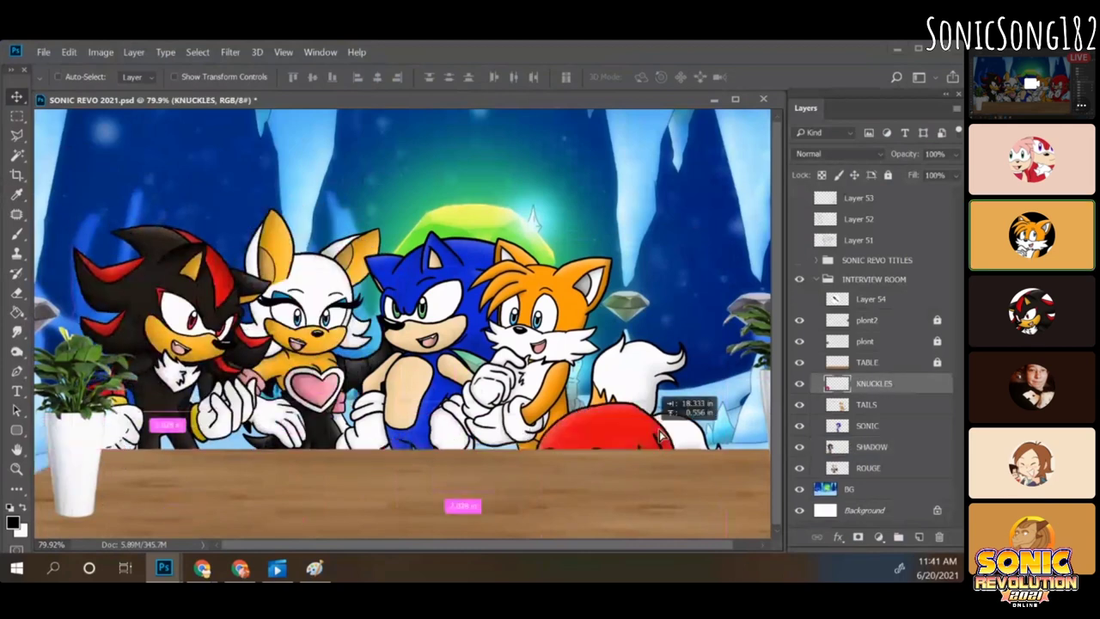
pyautogui.moveTo(661, 436); pyautogui.dragTo(679, 383)
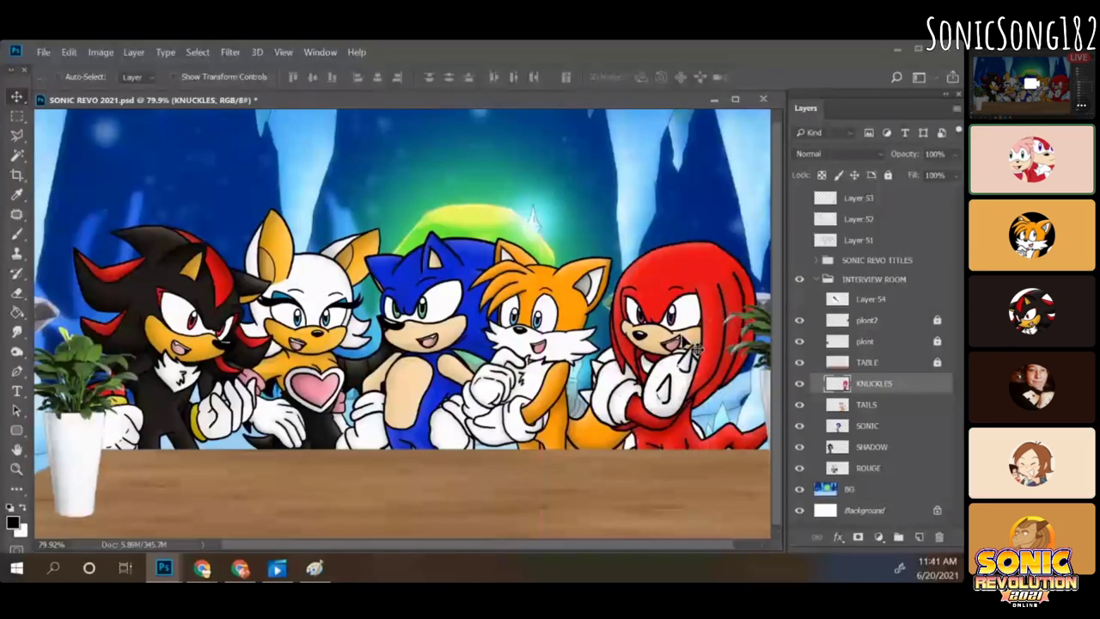
pyautogui.hscroll(1, 761, 504)
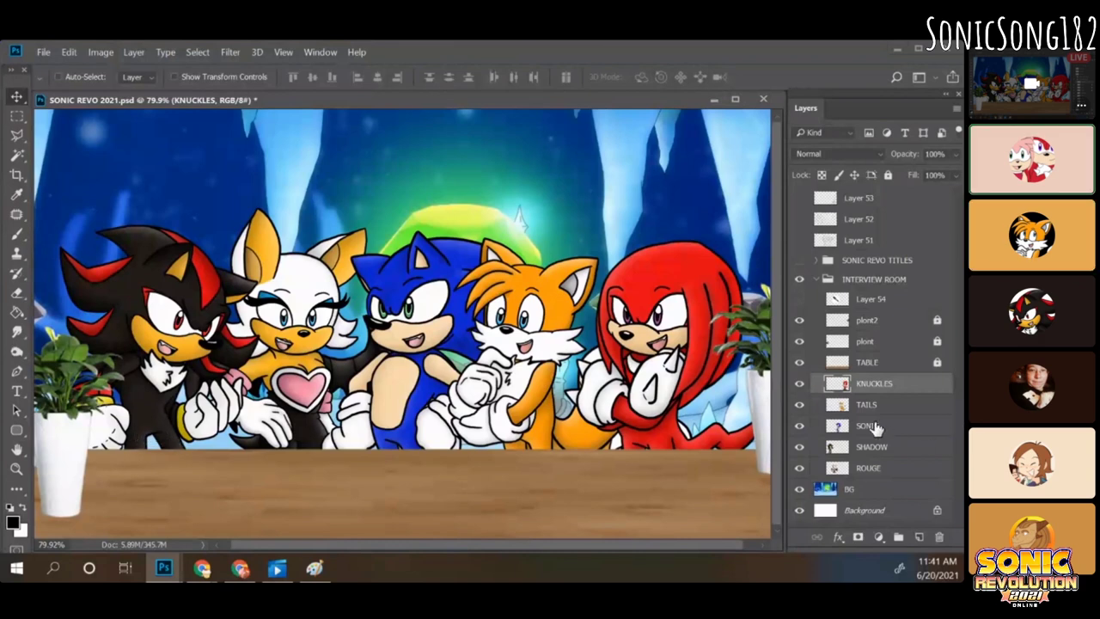
pyautogui.click(868, 469)
pyautogui.moveTo(326, 478); pyautogui.dragTo(326, 487)
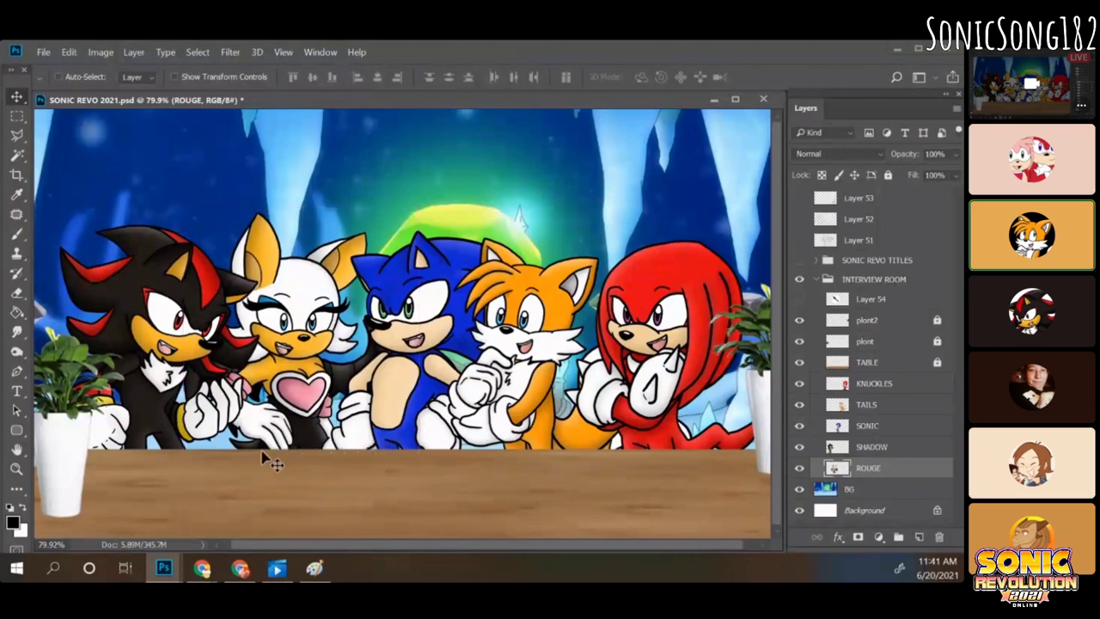
# Step: Move Tails behind Knuckles and bring him back out between Sonic and Knuckles
pyautogui.click(866, 404)
pyautogui.moveTo(580, 475); pyautogui.dragTo(704, 470)
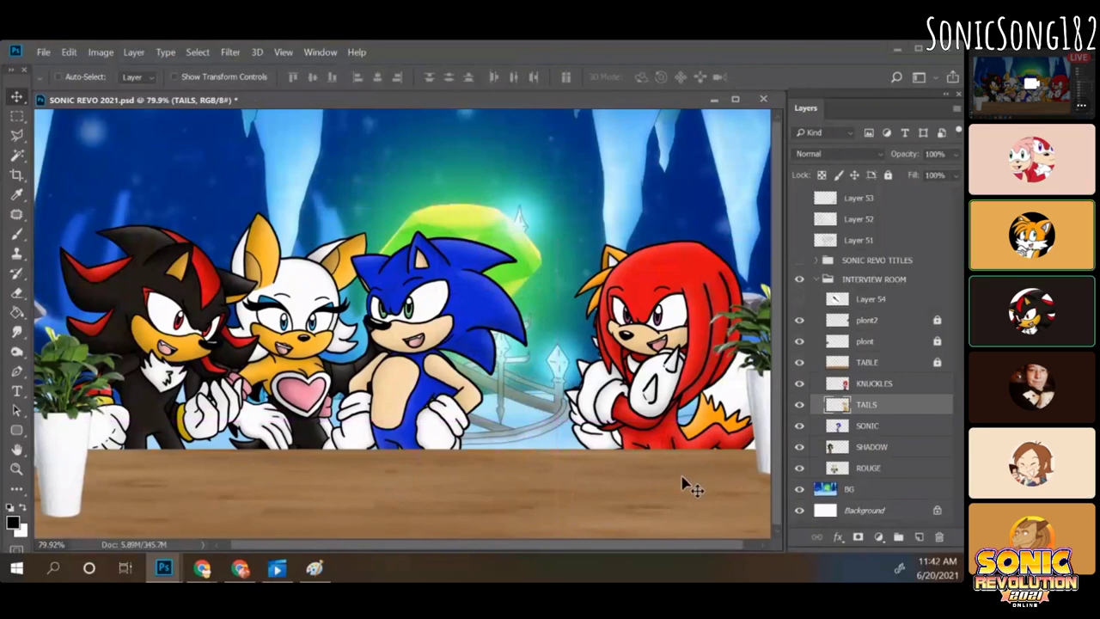
pyautogui.moveTo(683, 479)
pyautogui.mouseDown()
pyautogui.moveTo(609, 474)
pyautogui.moveTo(679, 472)
pyautogui.mouseUp()
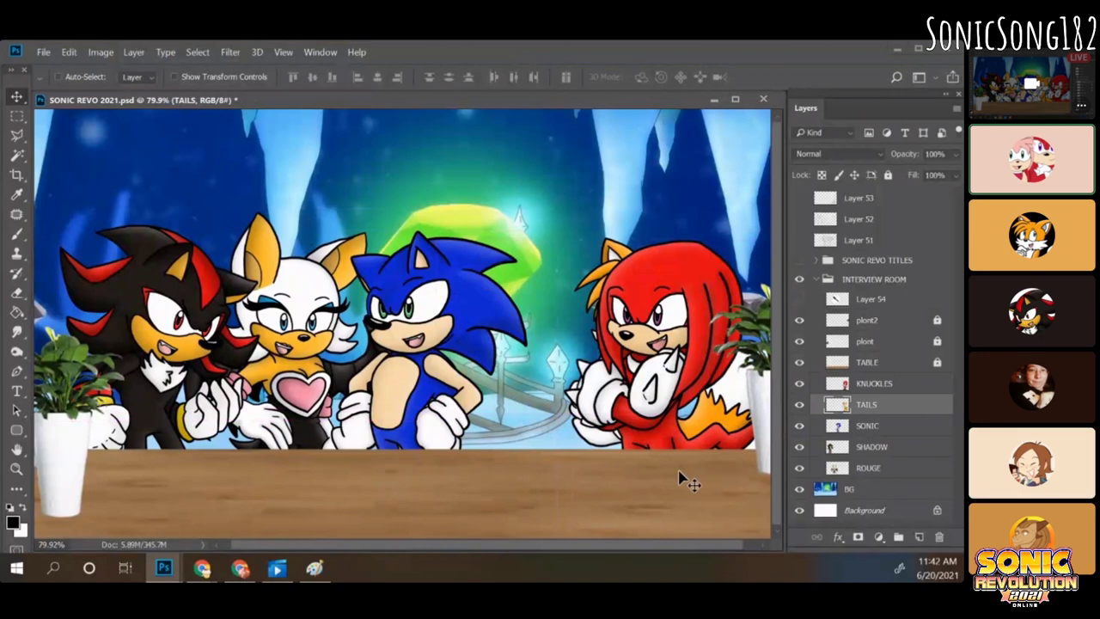
pyautogui.moveTo(679, 472); pyautogui.dragTo(568, 478)
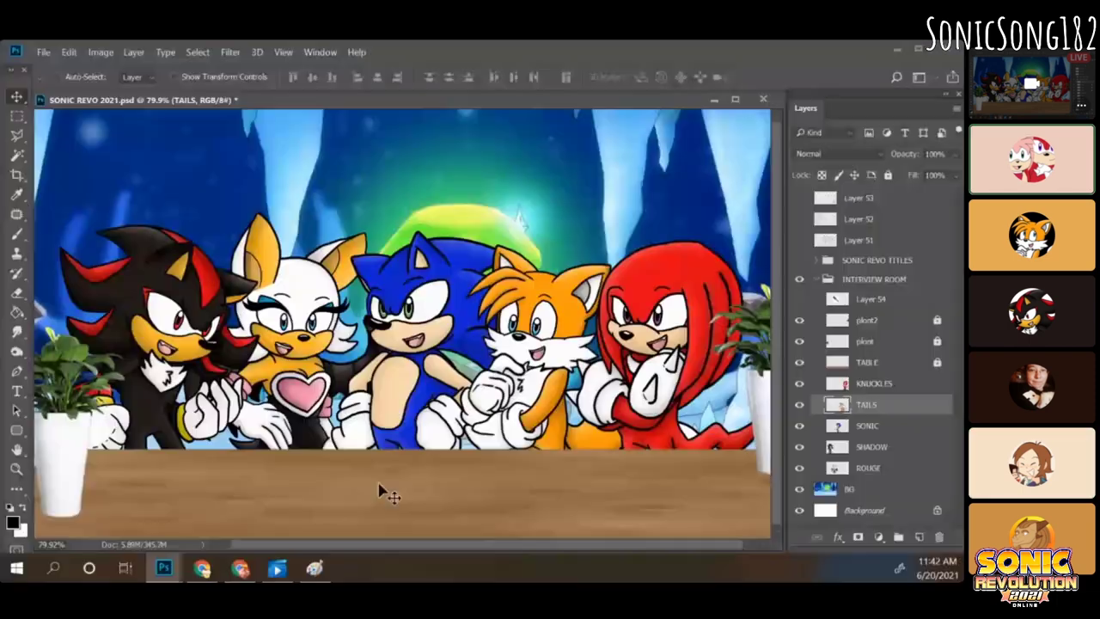
# Step: Nudge Sonic around in his place, and shift Knuckles slightly left so he overlaps Tails
pyautogui.click(886, 428)
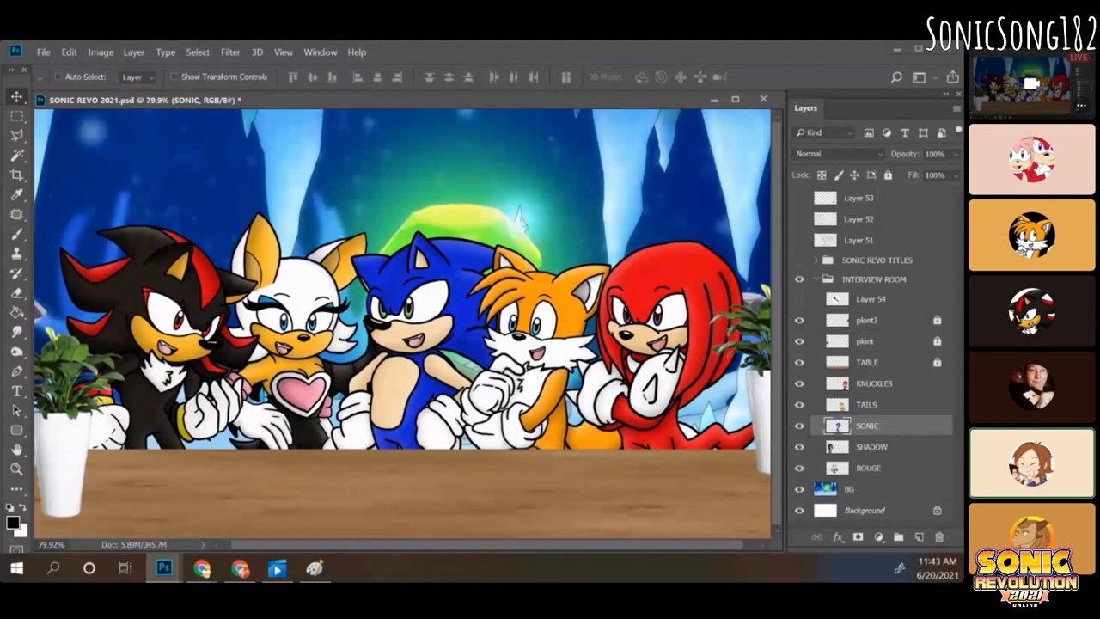
pyautogui.moveTo(403, 511)
pyautogui.mouseDown()
pyautogui.moveTo(398, 504)
pyautogui.moveTo(400, 520)
pyautogui.moveTo(400, 509)
pyautogui.mouseUp()
pyautogui.click(874, 383)
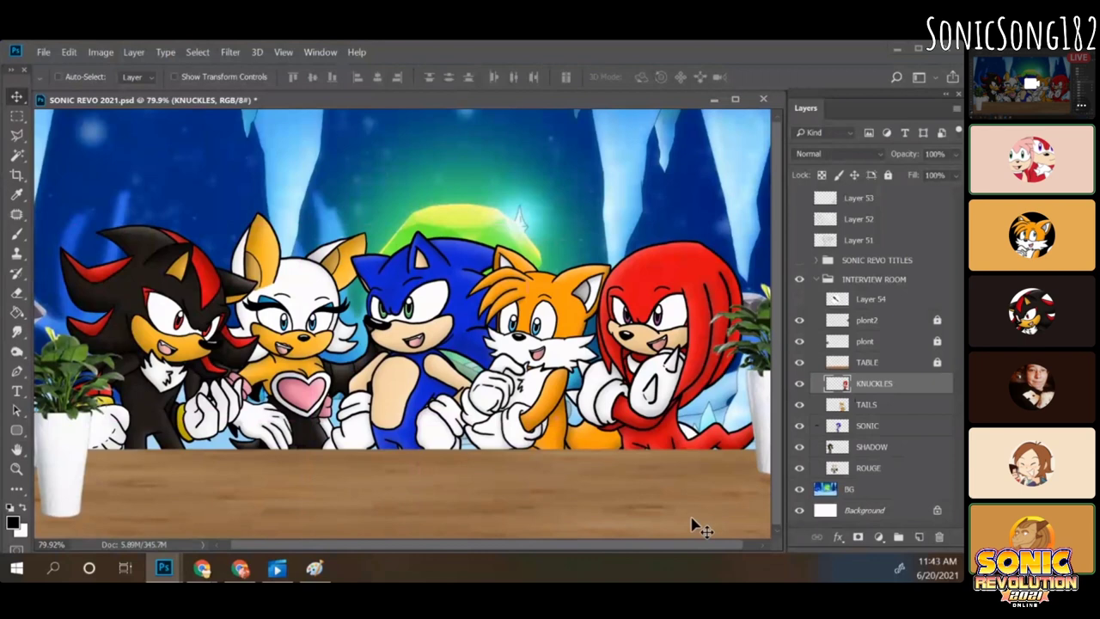
pyautogui.moveTo(690, 523); pyautogui.dragTo(670, 493)
pyautogui.click(860, 426)
pyautogui.moveTo(427, 483); pyautogui.dragTo(430, 490)
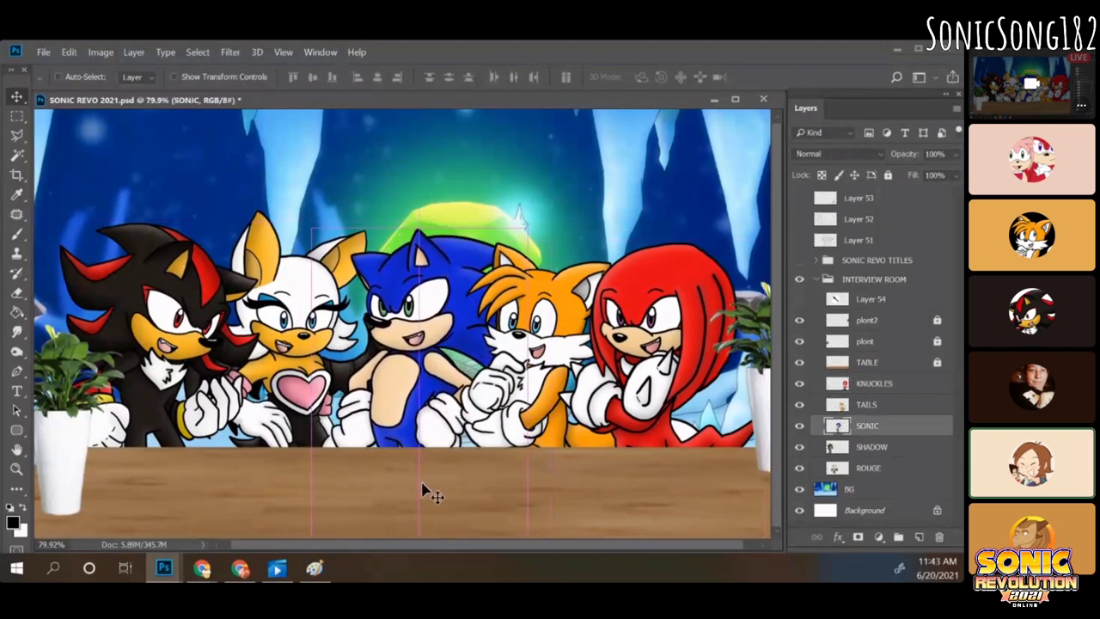
# Step: Flip Sonic horizontally to face Tails and shift him slightly left, and move Knuckles slightly right, away from Tails
pyautogui.hotkey('ctrl', 't')
pyautogui.rightClick(419, 482)
pyautogui.click(475, 461)
pyautogui.moveTo(411, 421); pyautogui.dragTo(398, 433)
pyautogui.press('Return')
pyautogui.moveTo(670, 440); pyautogui.dragTo(705, 464)
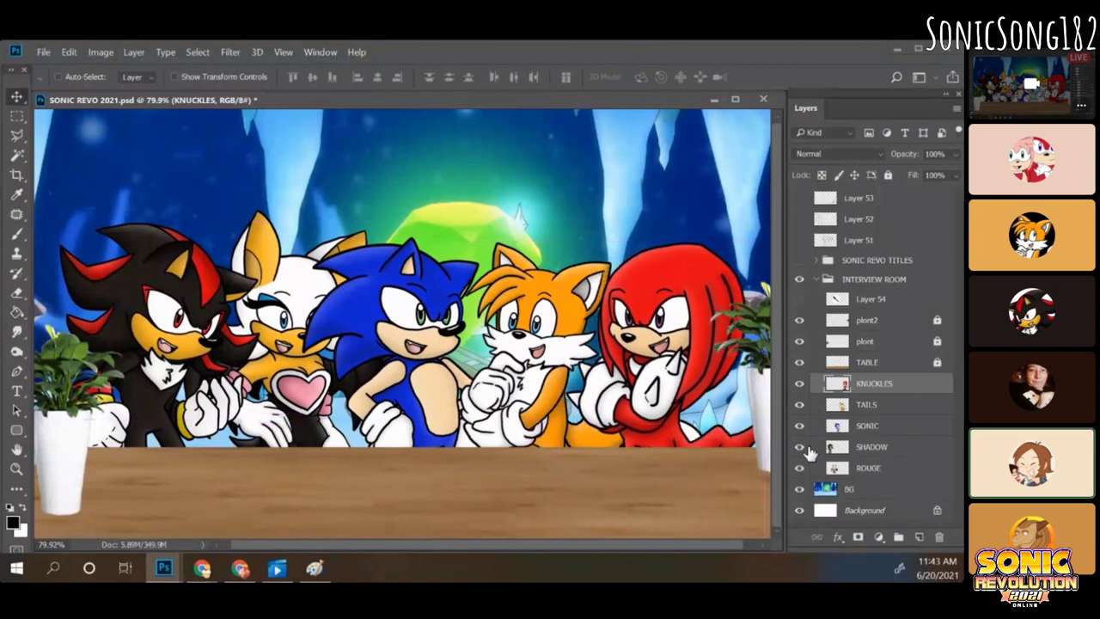
# Step: Move the flipped Sonic around and settle him slightly to the right, closer to Tails
pyautogui.hotkey('alt', '[')
pyautogui.hotkey('alt', '[')
pyautogui.moveTo(437, 498); pyautogui.dragTo(360, 446)
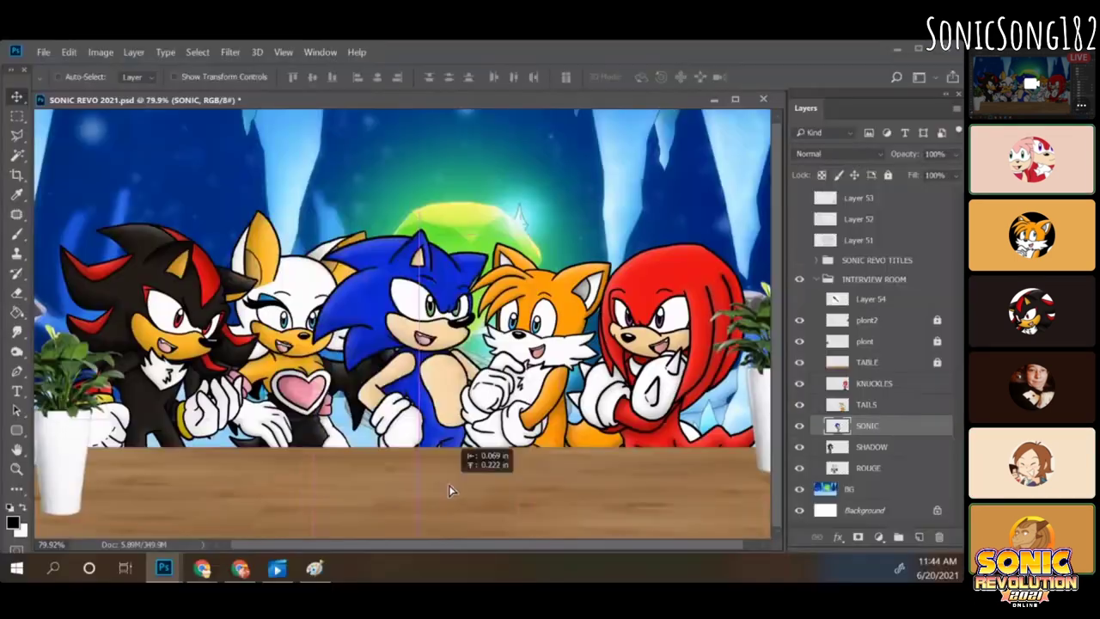
pyautogui.moveTo(449, 485); pyautogui.dragTo(456, 488)
# Step: Shift Rouge slightly left, closer to Shadow and away from Sonic
pyautogui.keyDown('ctrl'); pyautogui.click(393, 480); pyautogui.keyUp('ctrl')
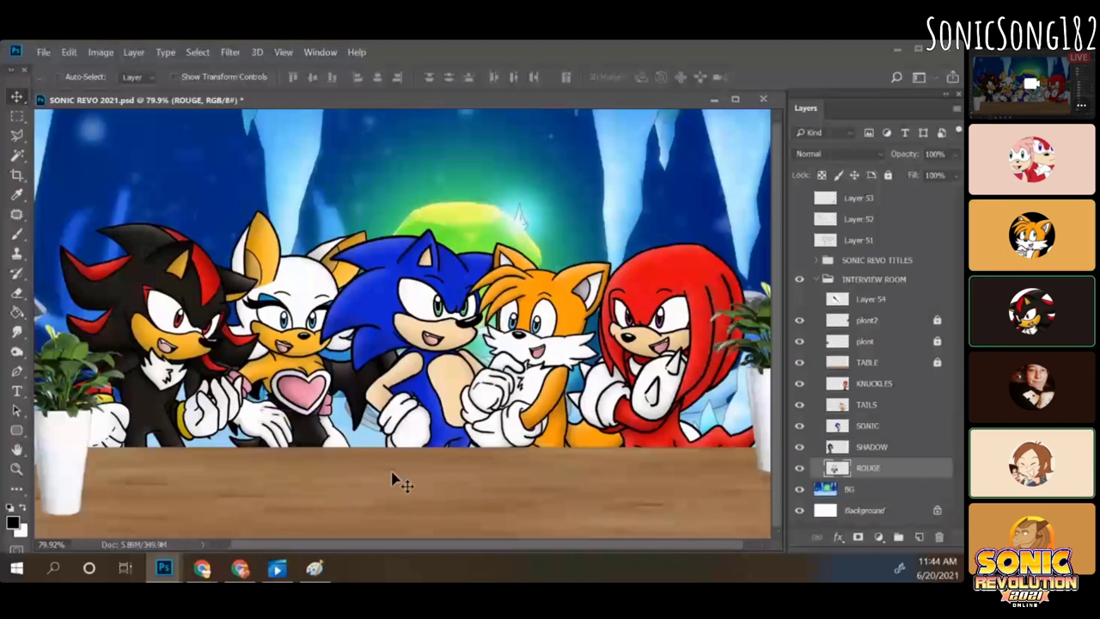
pyautogui.moveTo(319, 469); pyautogui.dragTo(304, 468)
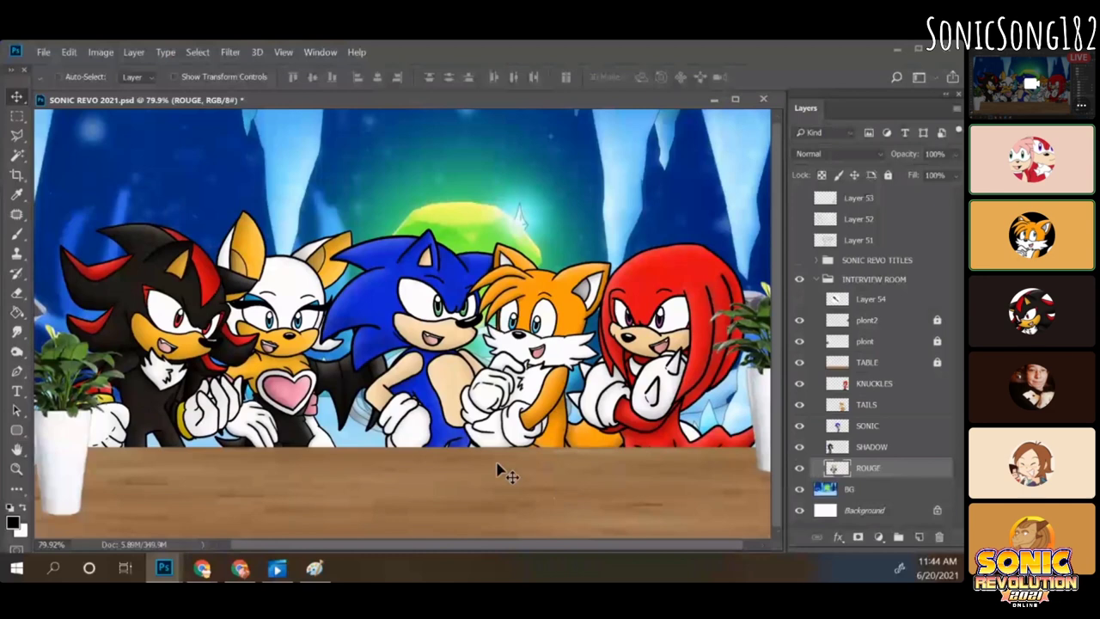
pyautogui.moveTo(314, 504); pyautogui.dragTo(317, 489)
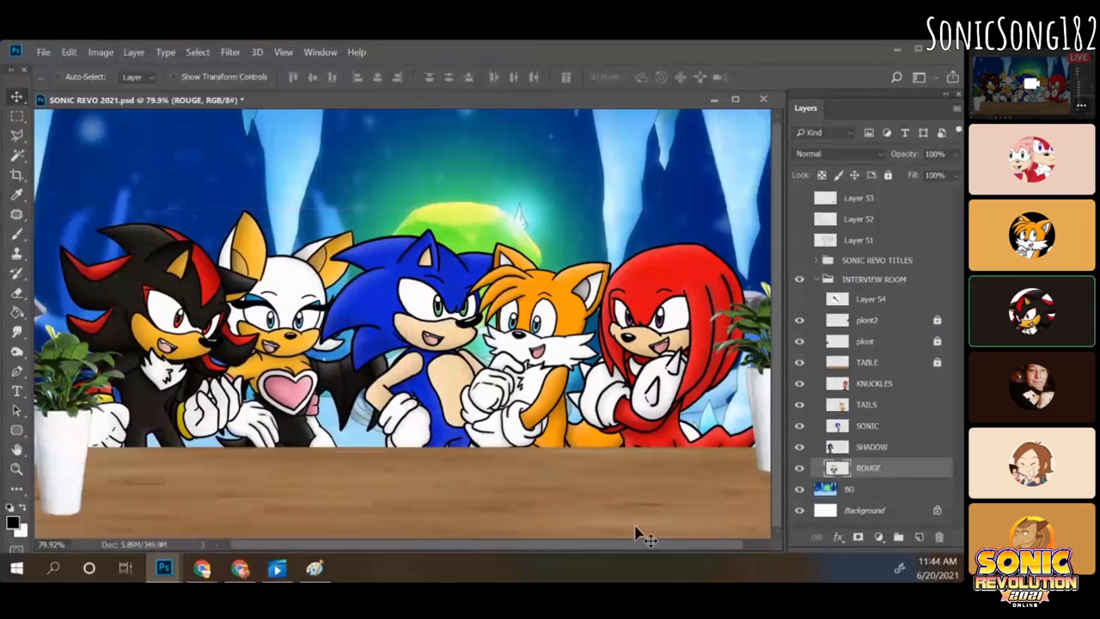
pyautogui.moveTo(295, 470)
pyautogui.mouseDown()
pyautogui.moveTo(318, 472)
pyautogui.moveTo(305, 460)
pyautogui.mouseUp()
# Step: Flip Sonic horizontally to face Rouge, and shift Sonic and Shadow slightly left
pyautogui.click(871, 423)
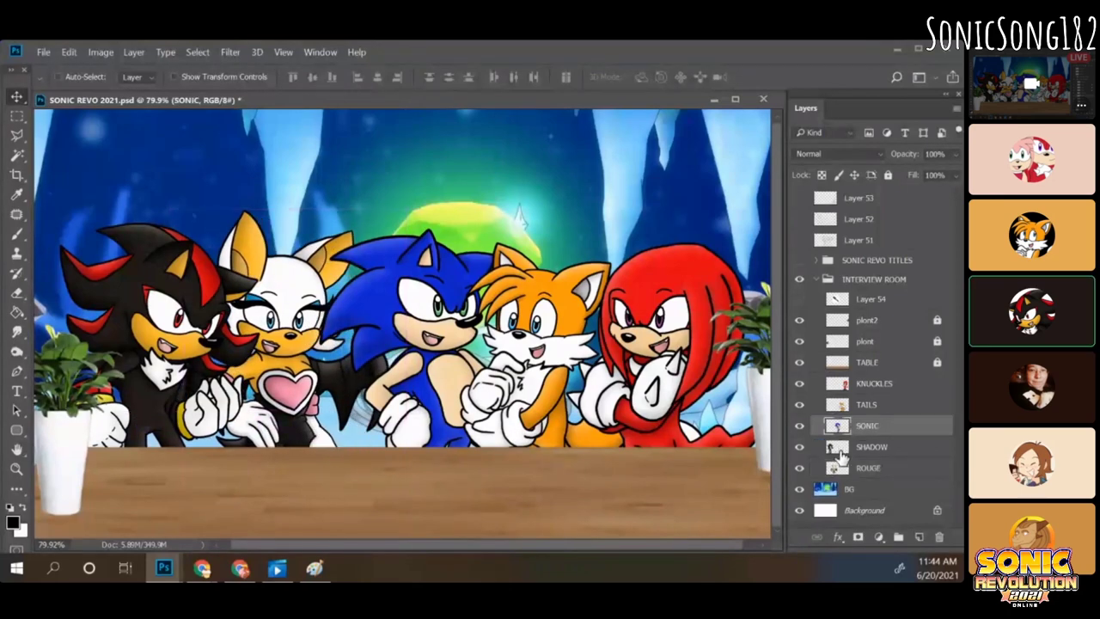
pyautogui.hotkey('ctrl', 't')
pyautogui.rightClick(449, 456)
pyautogui.click(485, 430)
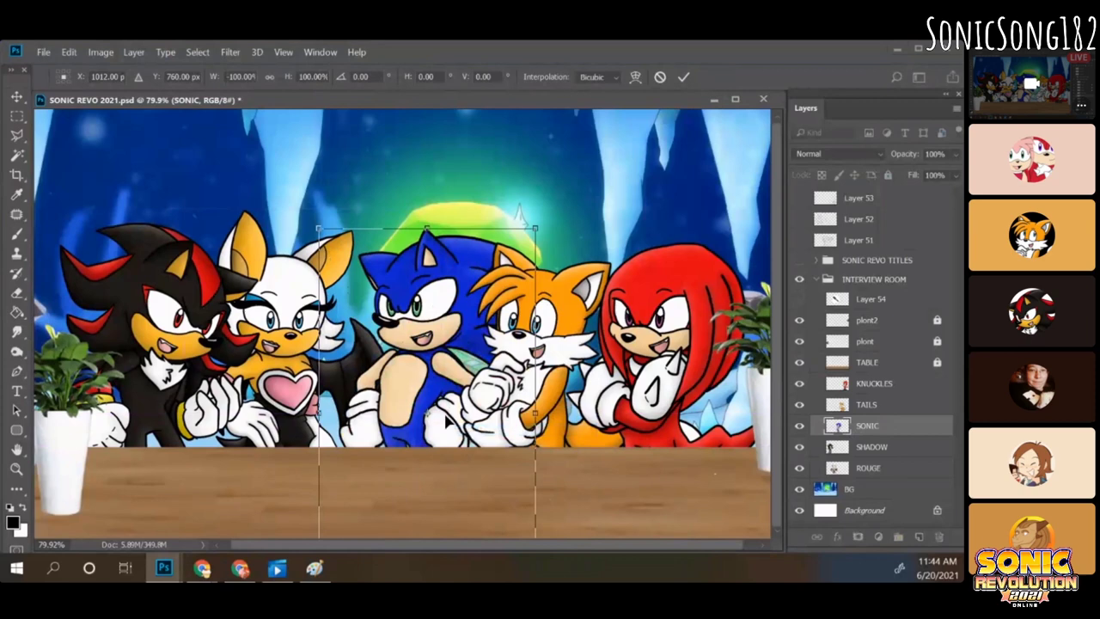
pyautogui.press('Return')
pyautogui.moveTo(421, 453); pyautogui.dragTo(368, 497)
pyautogui.click(894, 446)
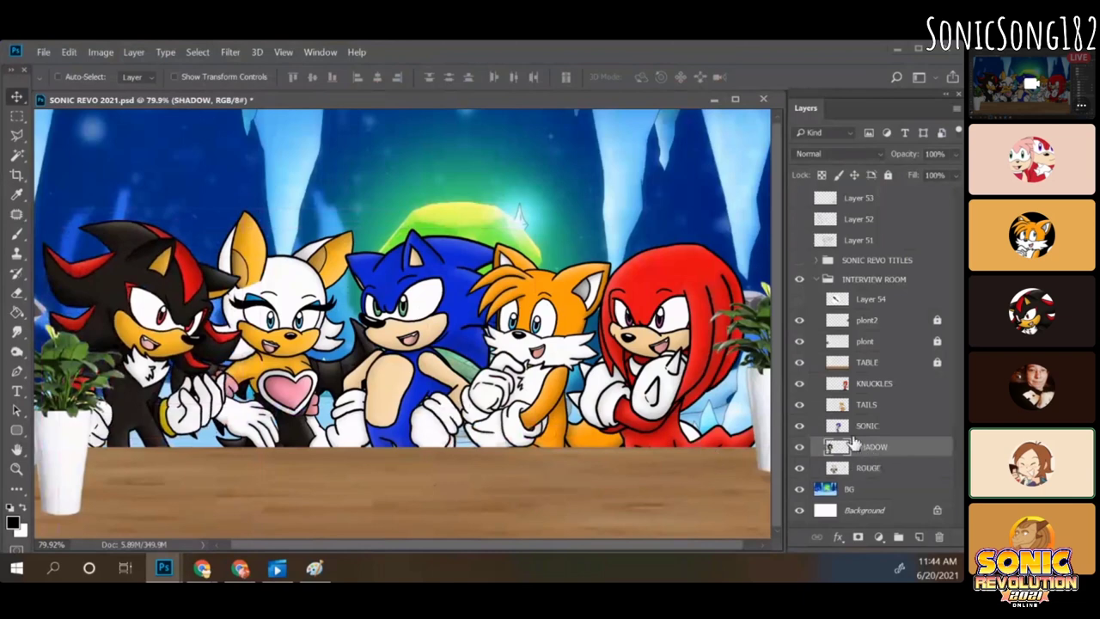
# Step: Nudge Rouge back and forth between Shadow and Sonic, leaving her slightly closer to Sonic
pyautogui.click(866, 471)
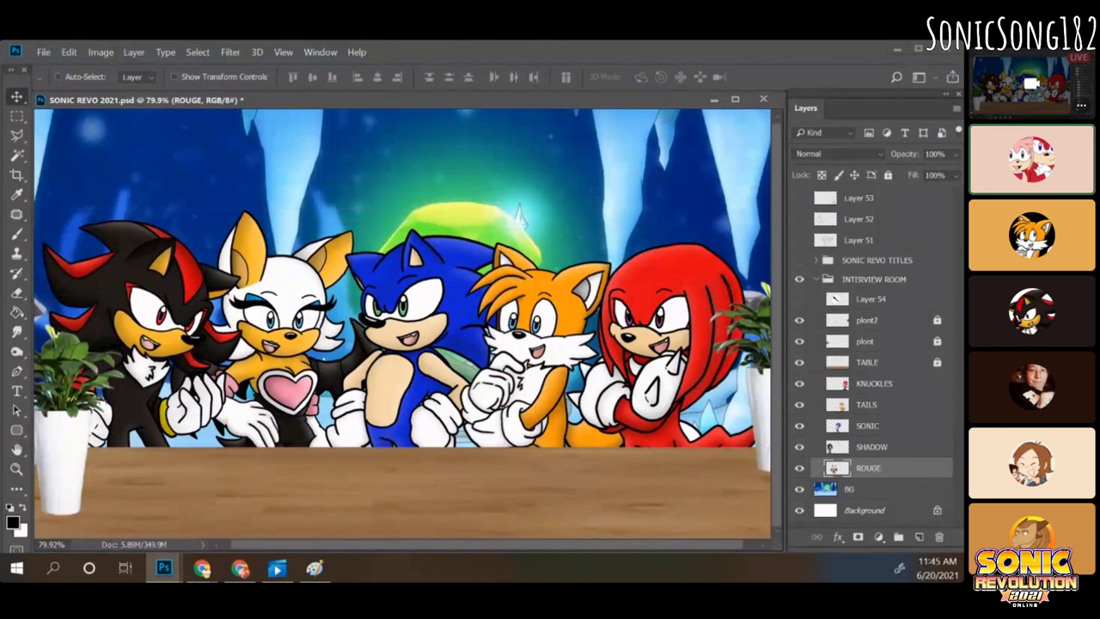
pyautogui.hotkey('alt', 'Tab')
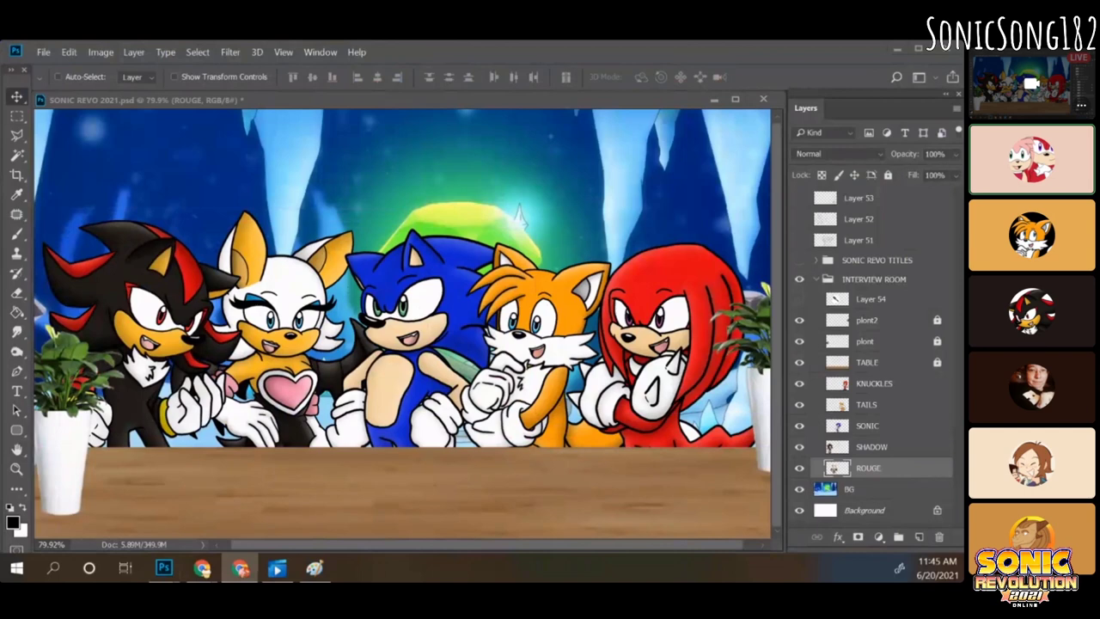
pyautogui.moveTo(358, 487); pyautogui.dragTo(301, 496)
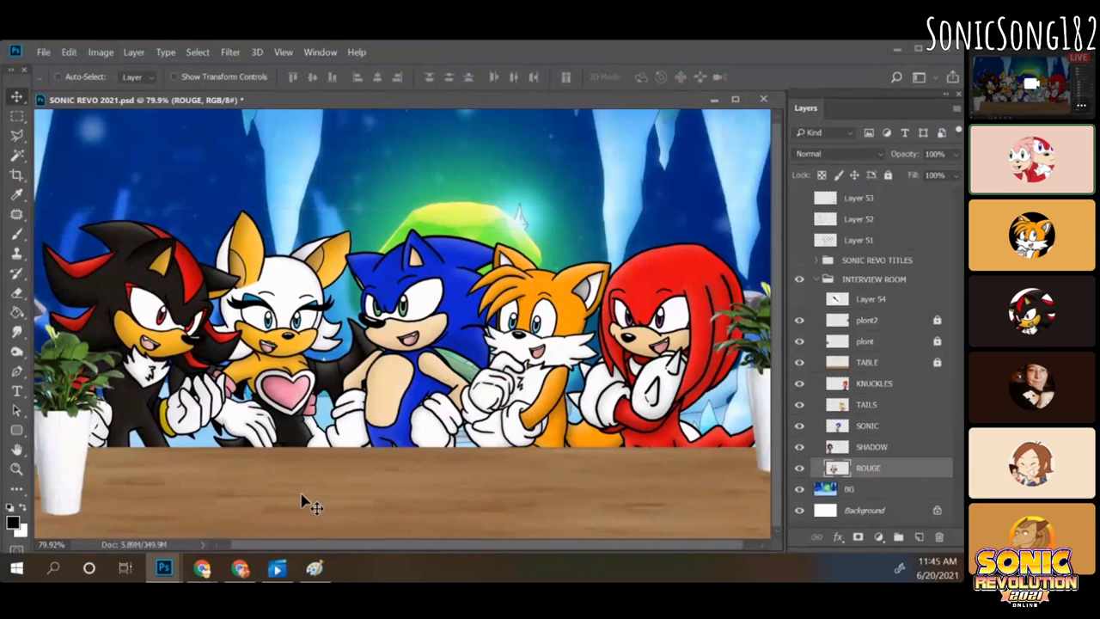
pyautogui.moveTo(301, 494)
pyautogui.mouseDown()
pyautogui.moveTo(339, 494)
pyautogui.moveTo(300, 498)
pyautogui.moveTo(318, 499)
pyautogui.moveTo(321, 485)
pyautogui.moveTo(309, 512)
pyautogui.moveTo(319, 509)
pyautogui.moveTo(307, 511)
pyautogui.mouseUp()
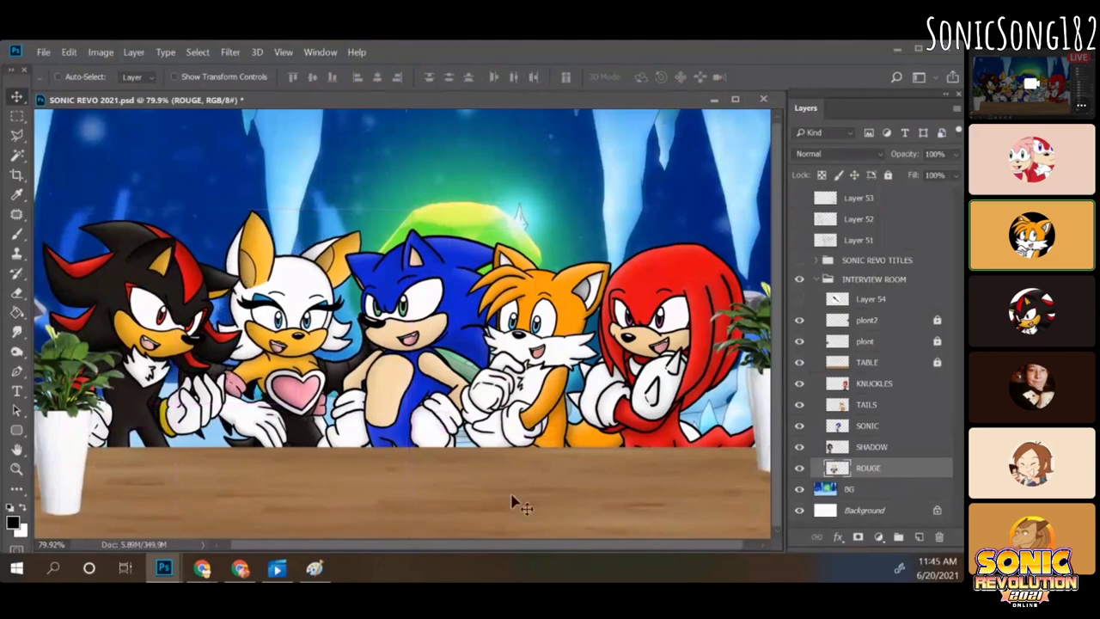
pyautogui.moveTo(512, 500)
pyautogui.mouseDown()
pyautogui.moveTo(504, 508)
pyautogui.moveTo(526, 493)
pyautogui.mouseUp()
# Step: Slide Rouge behind Sonic and pull her back out beside him, to X 742 px and Y 737 px
pyautogui.click(870, 446)
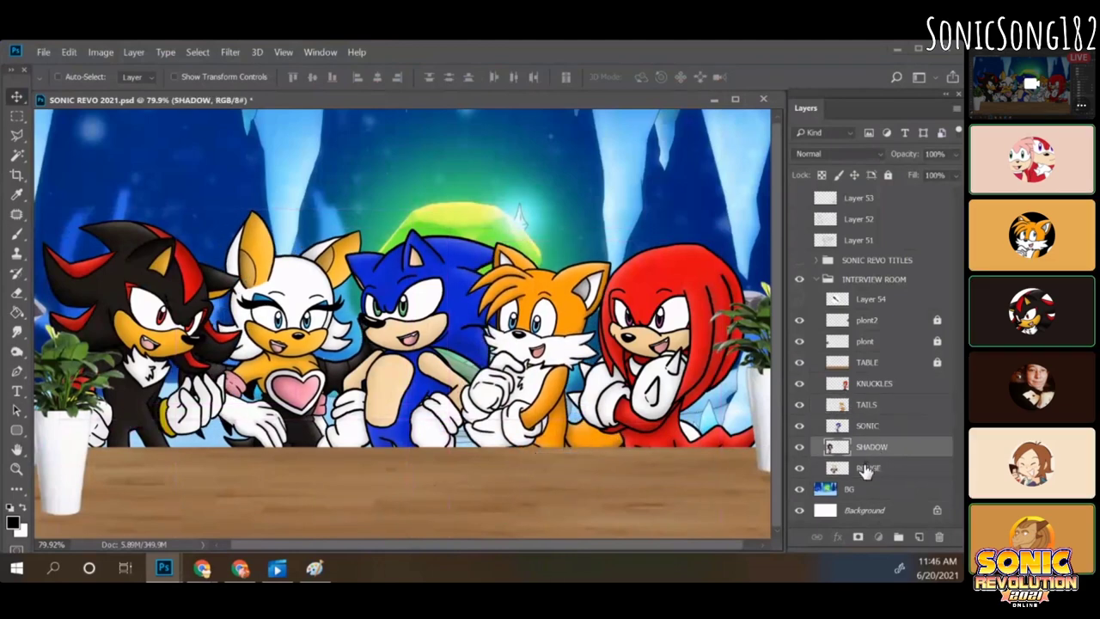
pyautogui.click(866, 468)
pyautogui.moveTo(322, 484); pyautogui.dragTo(419, 500)
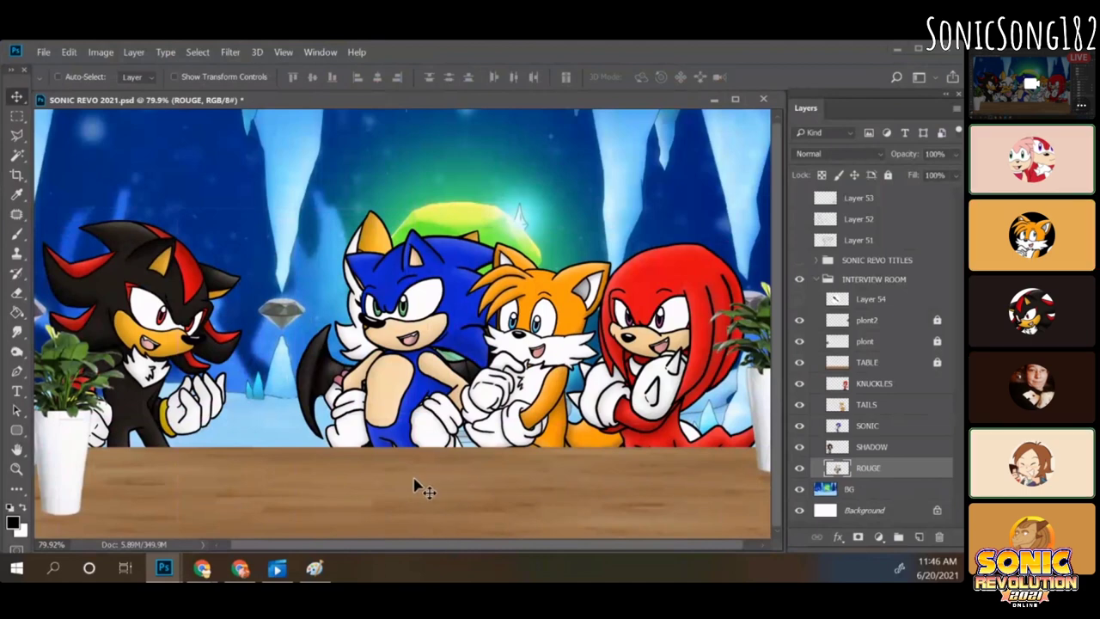
pyautogui.moveTo(414, 487); pyautogui.dragTo(307, 481)
# Step: Rotate Rouge 29.84° clockwise and nudge her so that she leans in with her face partly hidden behind Sonic
pyautogui.hotkey('ctrl', 't')
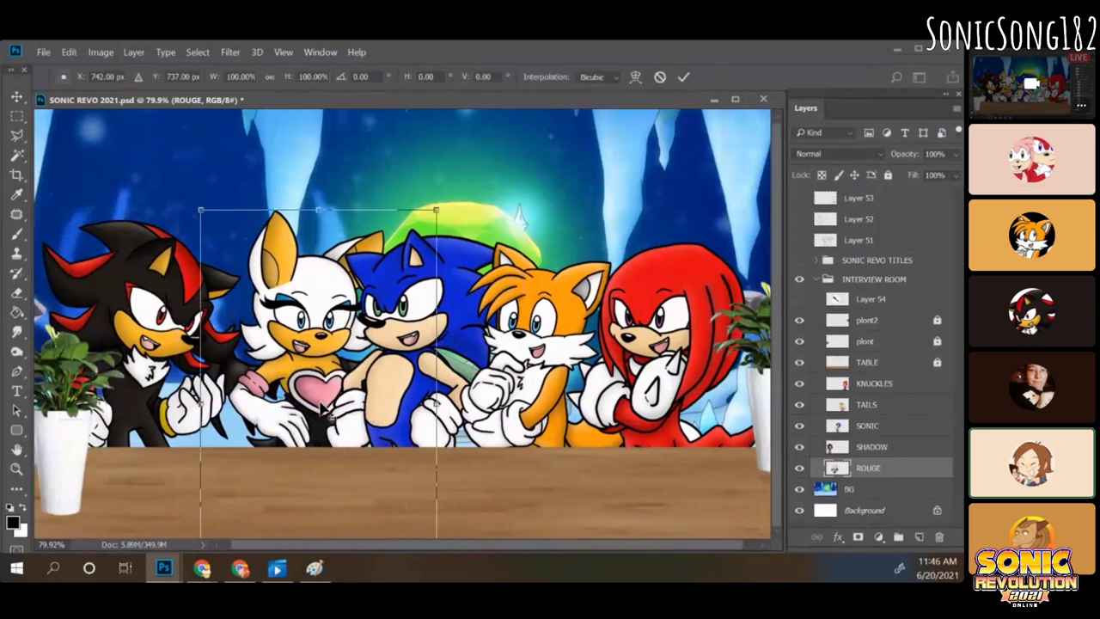
pyautogui.moveTo(606, 318); pyautogui.dragTo(595, 466)
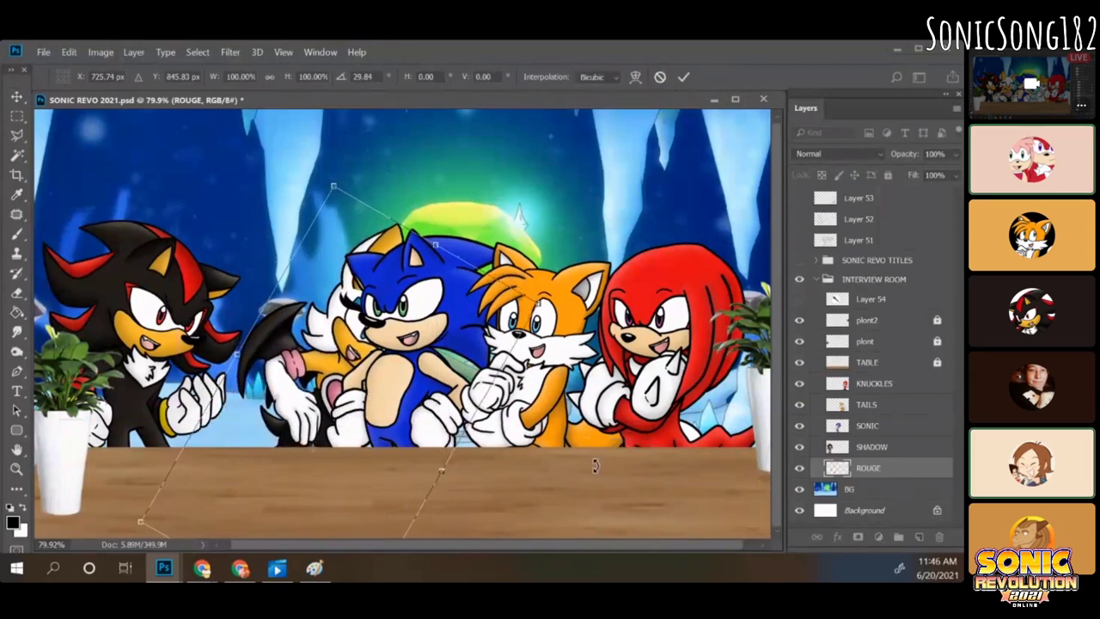
pyautogui.moveTo(352, 444)
pyautogui.mouseDown()
pyautogui.moveTo(352, 455)
pyautogui.moveTo(349, 438)
pyautogui.moveTo(361, 439)
pyautogui.mouseUp()
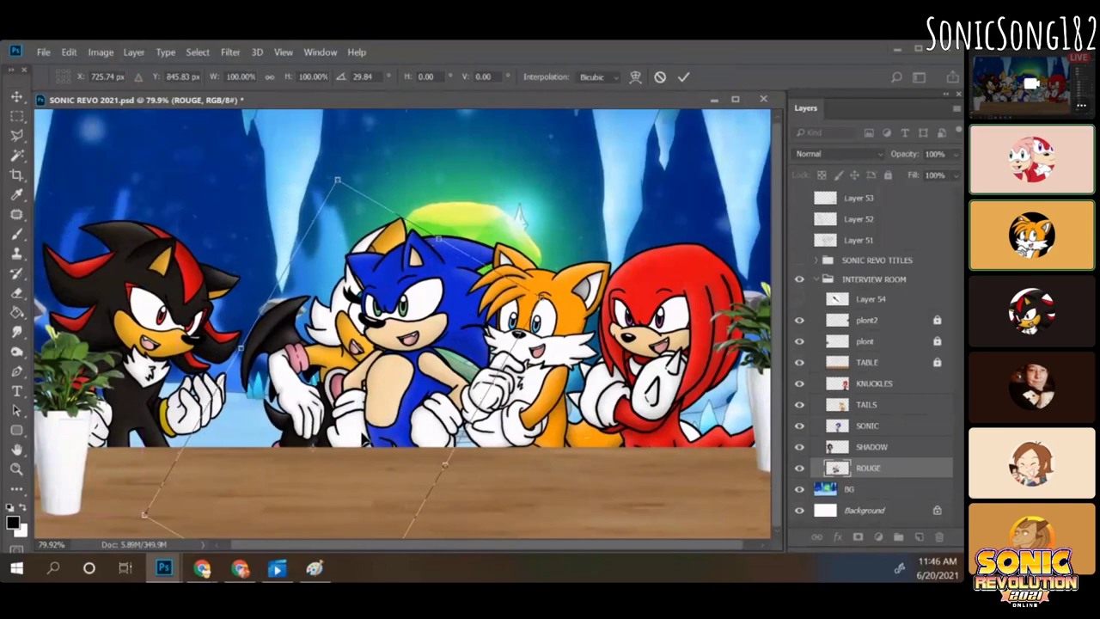
pyautogui.press('Return')
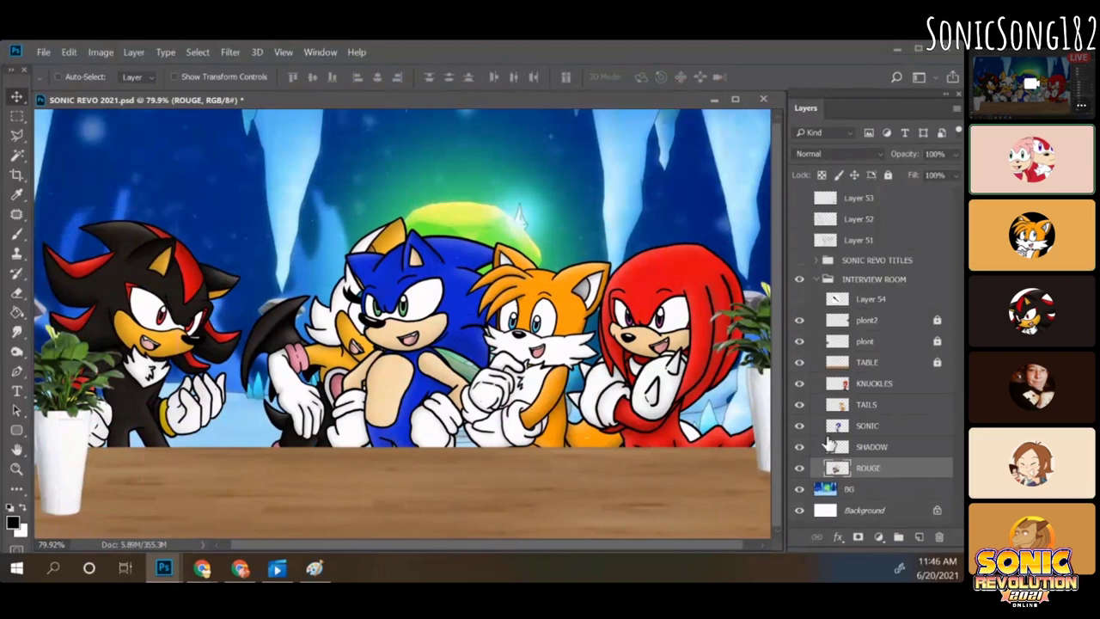
# Step: Rotate Rouge counterclockwise until she stands upright, and bring her out from behind Sonic into the gap beside Shadow
pyautogui.moveTo(465, 490); pyautogui.dragTo(431, 471)
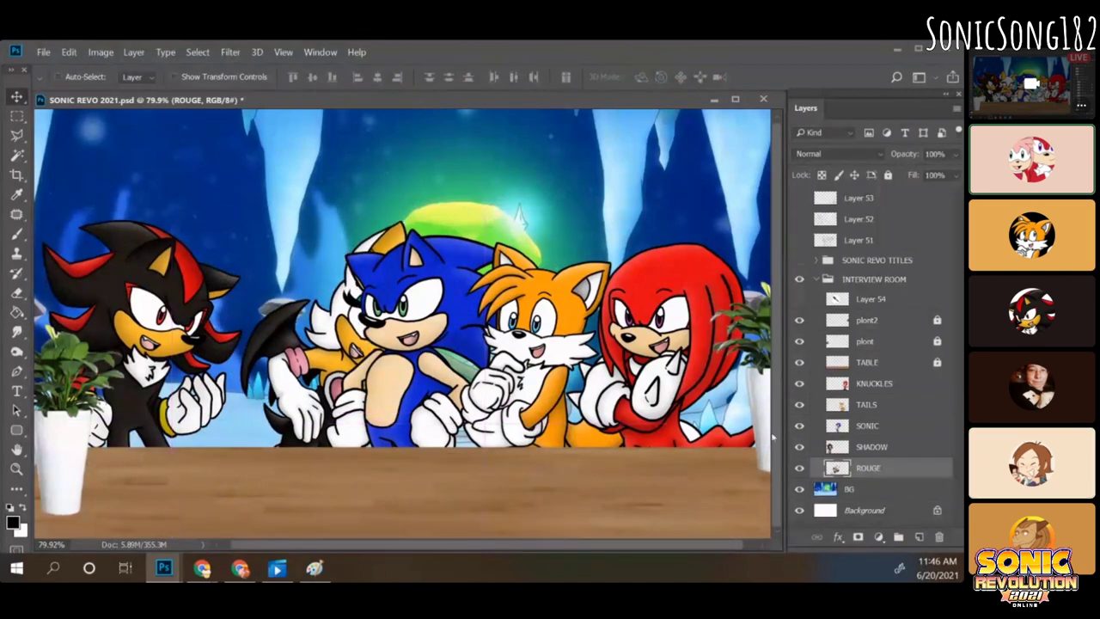
pyautogui.hotkey('ctrl', 't')
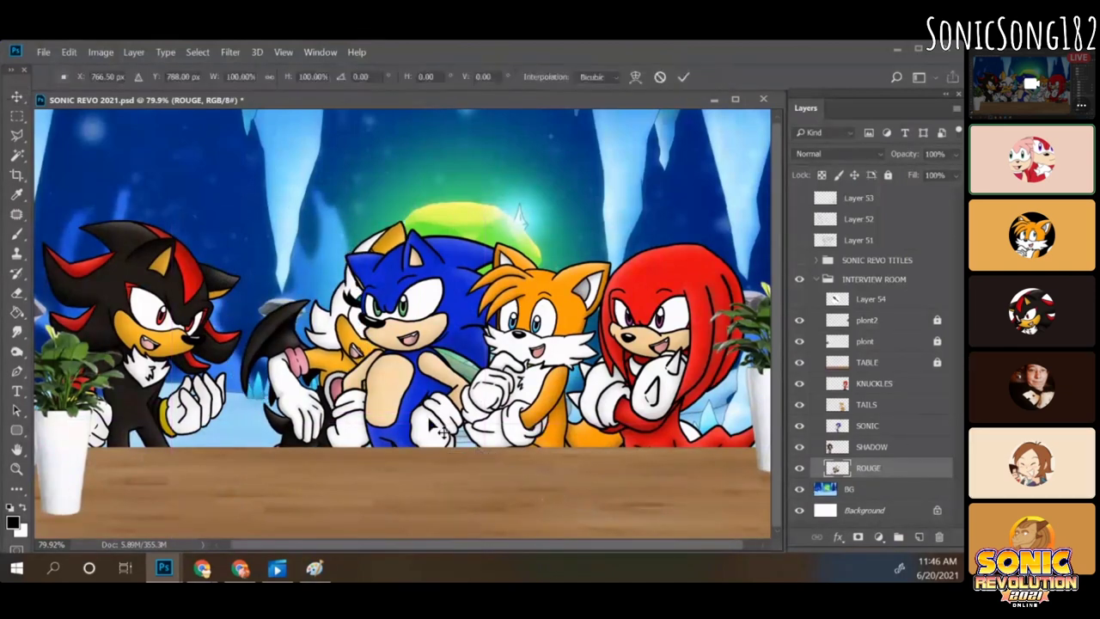
pyautogui.moveTo(339, 421); pyautogui.dragTo(318, 462)
pyautogui.moveTo(647, 357); pyautogui.dragTo(643, 323)
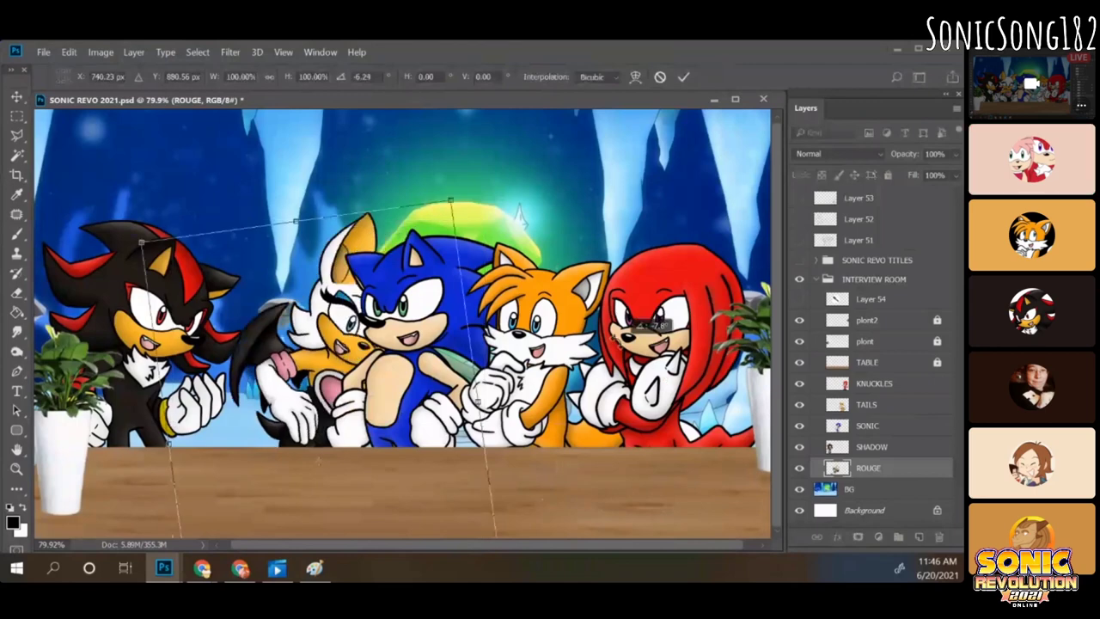
pyautogui.press('Escape')
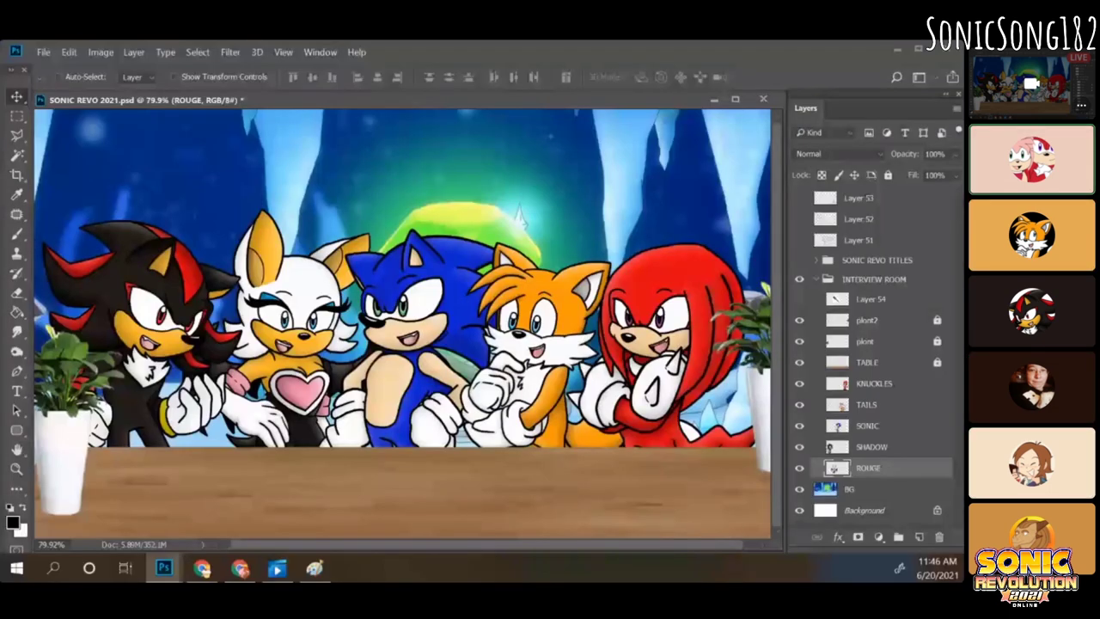
# Step: Flip Rouge vertically so that her feet point up, and lower her partly behind the table between Shadow and Sonic
pyautogui.hotkey('ctrl', 't')
pyautogui.rightClick(326, 323)
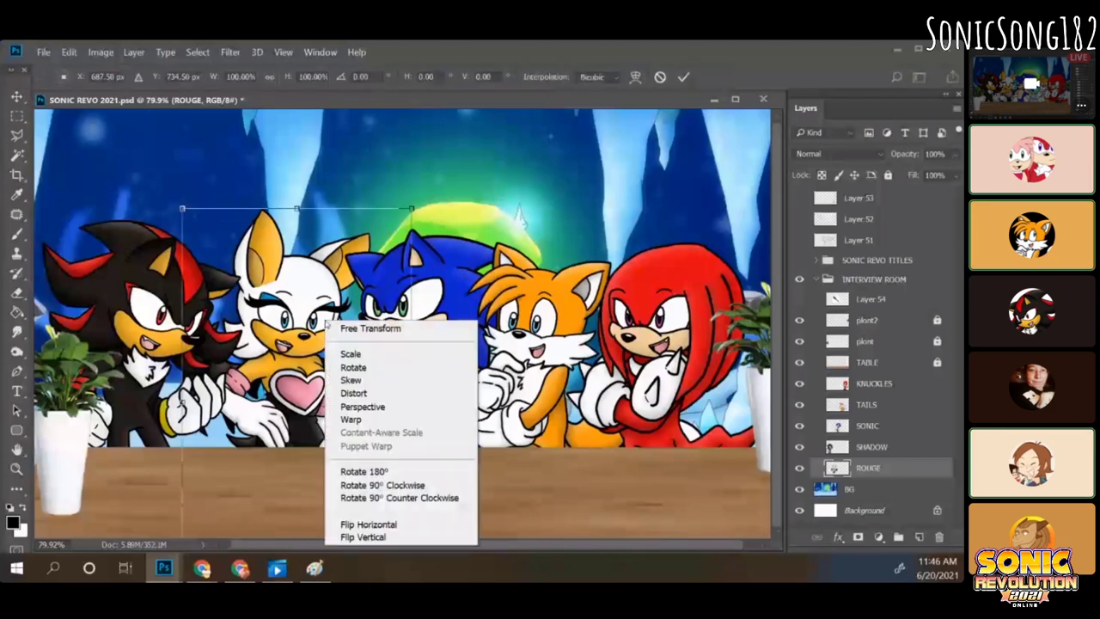
pyautogui.click(363, 537)
pyautogui.press('Return')
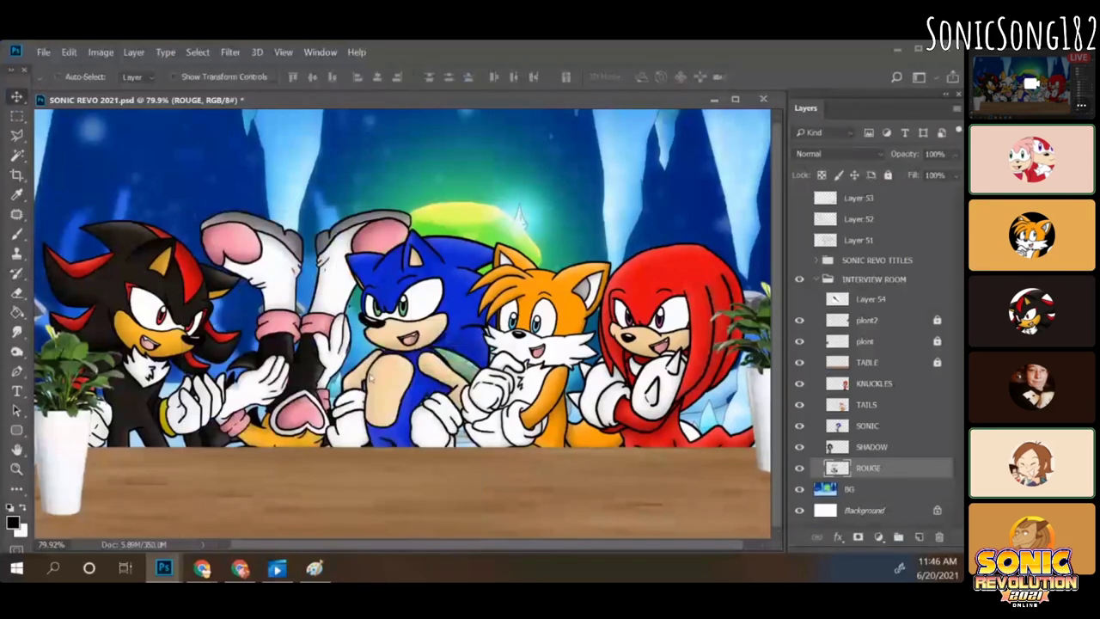
pyautogui.moveTo(381, 384); pyautogui.dragTo(306, 423)
# Step: Rotate Rouge 174.19° counterclockwise so that she is head-up again, and raise her to X 636.44 px and Y 766.96 px
pyautogui.hotkey('ctrl', 't')
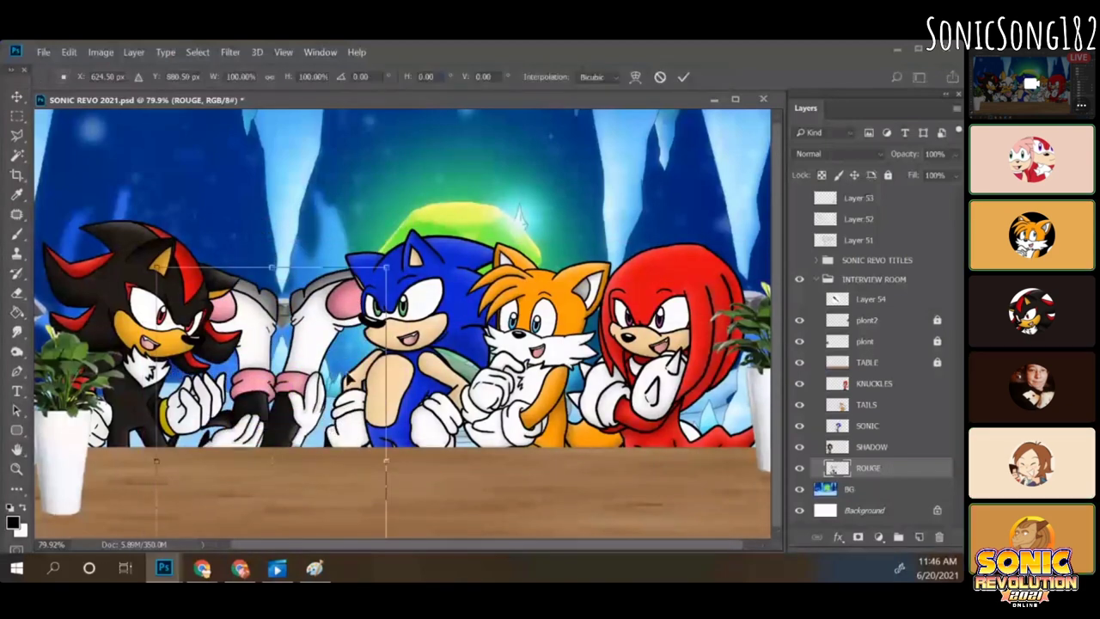
pyautogui.moveTo(436, 266); pyautogui.dragTo(129, 434)
pyautogui.moveTo(277, 409); pyautogui.dragTo(282, 366)
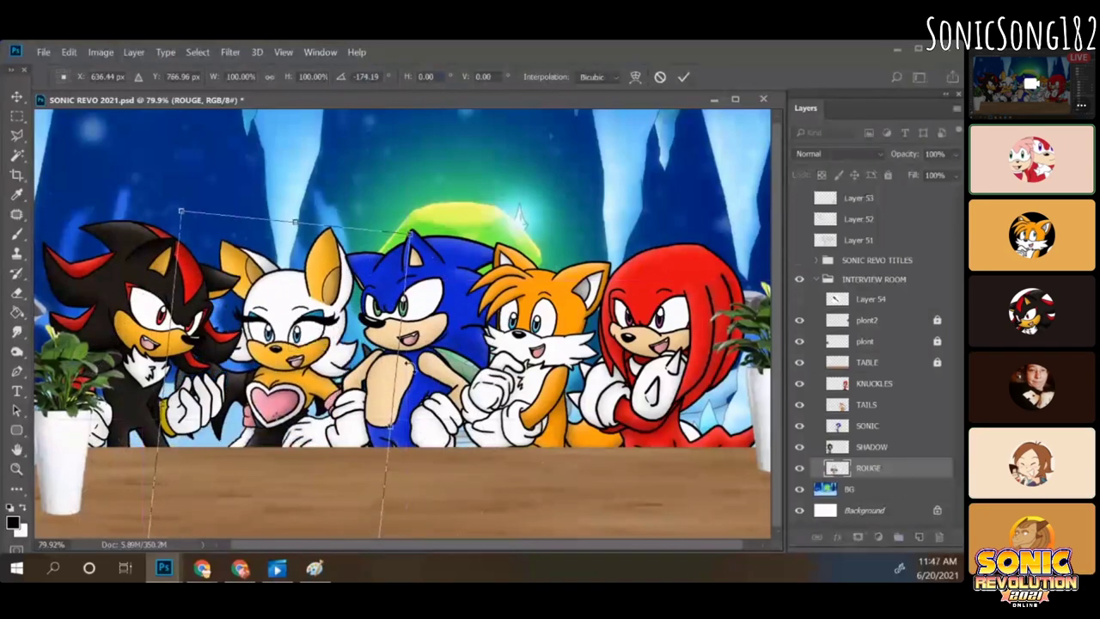
pyautogui.press('Return')
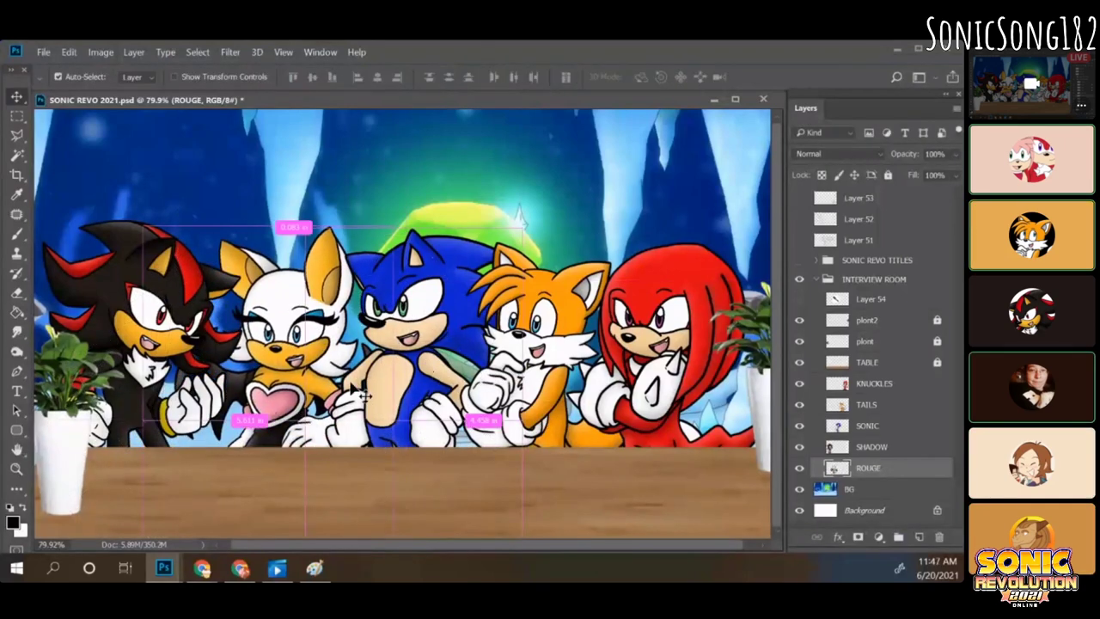
# Step: Rotate Rouge 33.78° counterclockwise and slide her partly behind Shadow
pyautogui.hotkey('ctrl', 't')
pyautogui.moveTo(425, 432); pyautogui.dragTo(369, 284)
pyautogui.moveTo(198, 361); pyautogui.dragTo(238, 393)
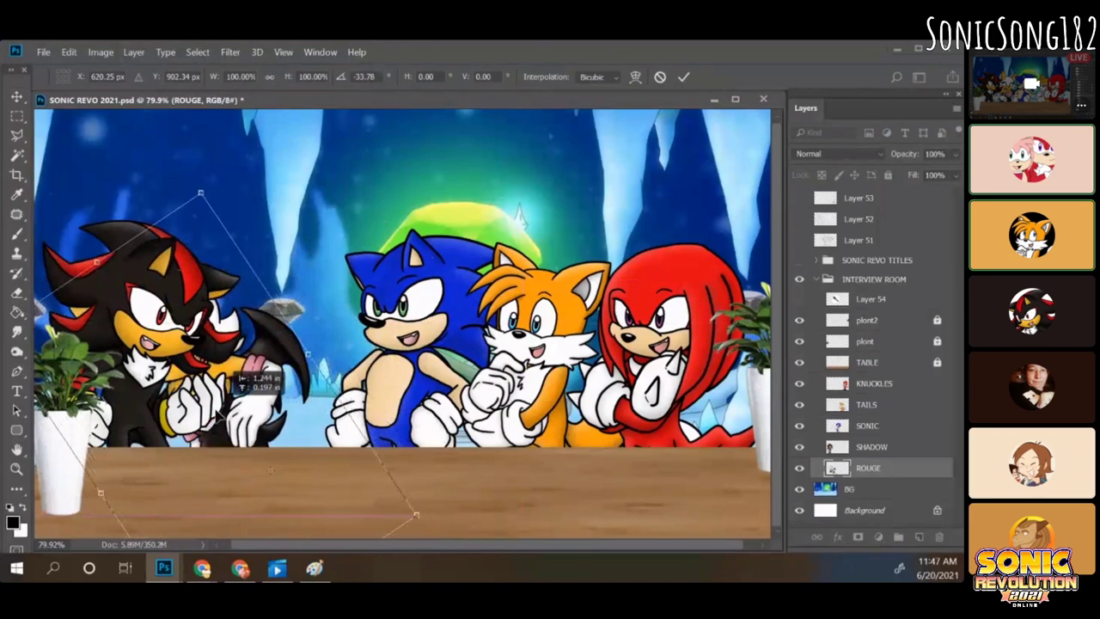
pyautogui.press('Return')
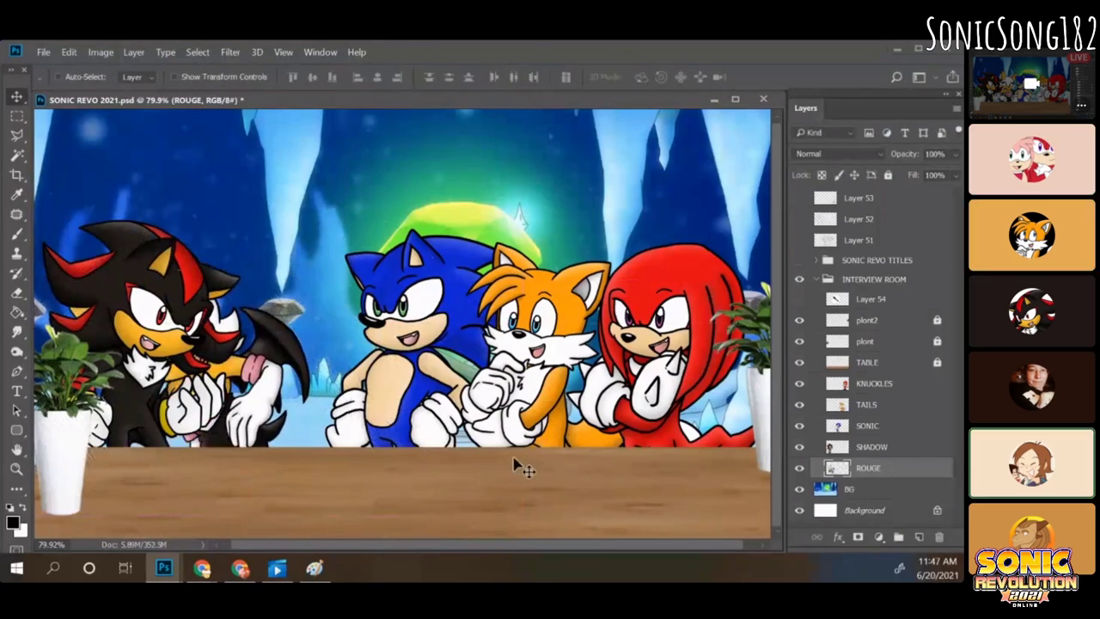
# Step: Rotate Rouge 28.95° clockwise and move her out beside Shadow, to X 586.91 px and Y 776 px
pyautogui.click(845, 445)
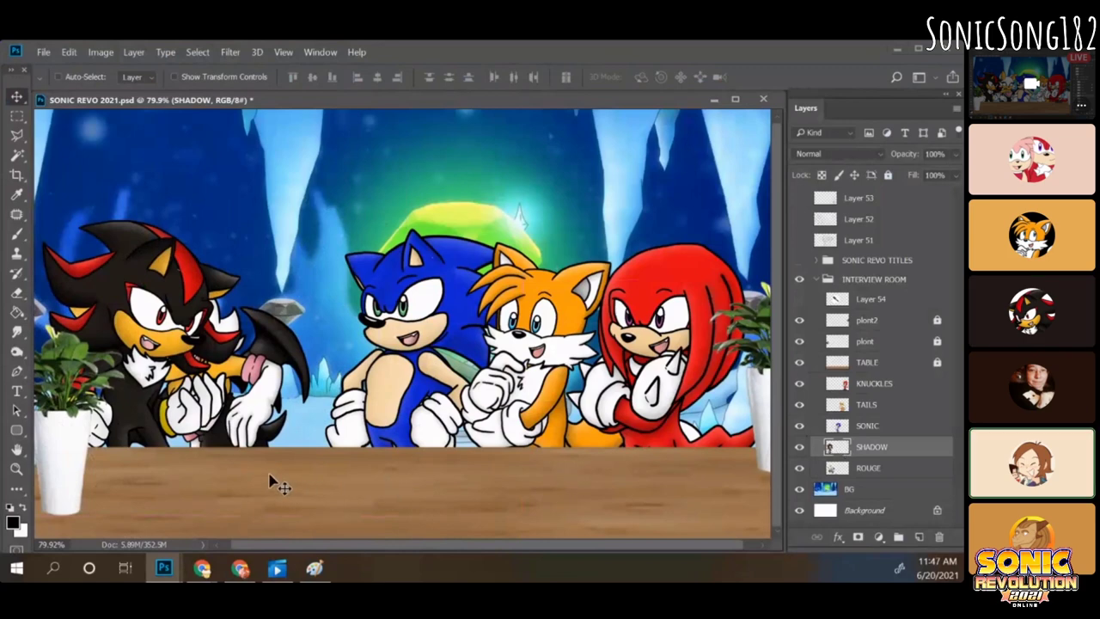
pyautogui.click(847, 468)
pyautogui.press('ctrl')
pyautogui.hotkey('ctrl', 't')
pyautogui.moveTo(507, 469); pyautogui.dragTo(533, 391)
pyautogui.moveTo(274, 411); pyautogui.dragTo(313, 397)
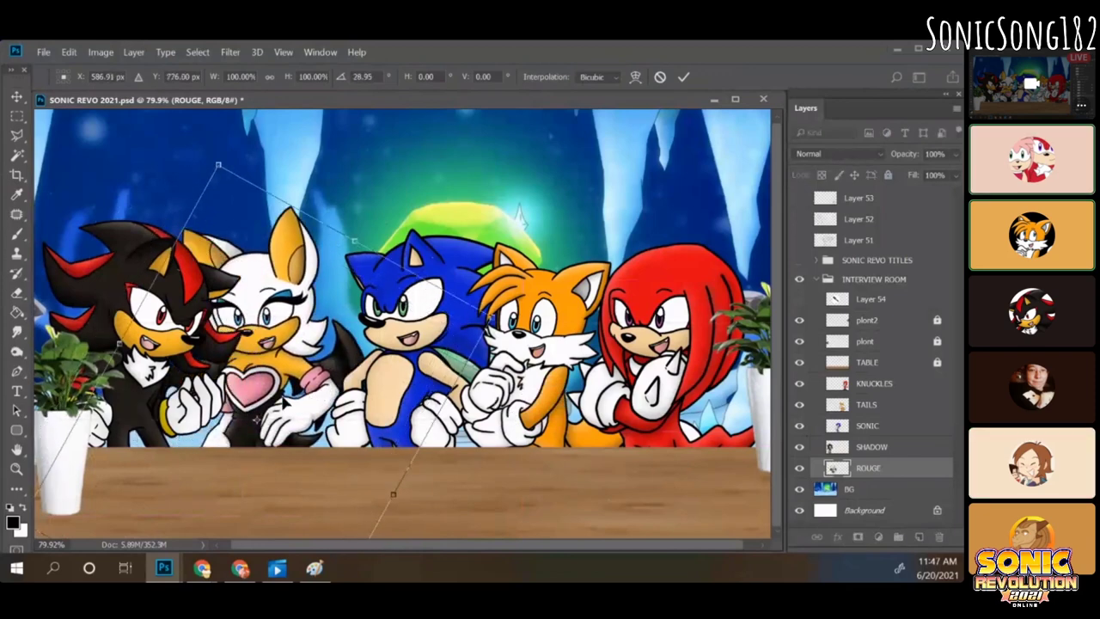
pyautogui.rightClick(284, 403)
pyautogui.press('Escape')
pyautogui.press('Return')
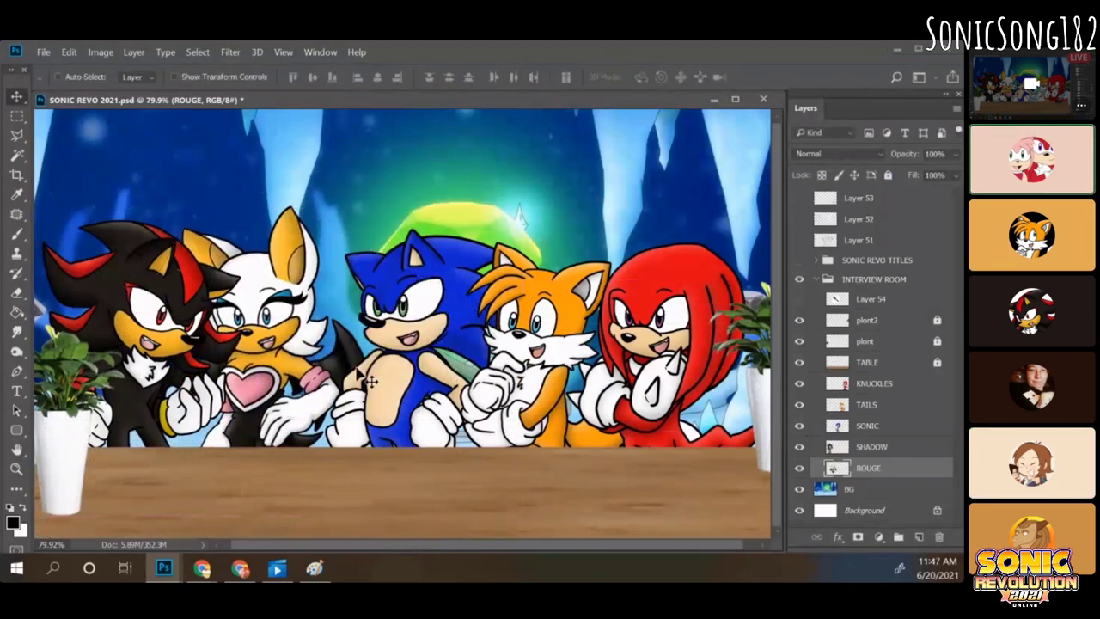
# Step: Flip Rouge horizontally and move her away from Shadow, closer to Sonic
pyautogui.hotkey('ctrl', 't')
pyautogui.rightClick(295, 378)
pyautogui.click(335, 342)
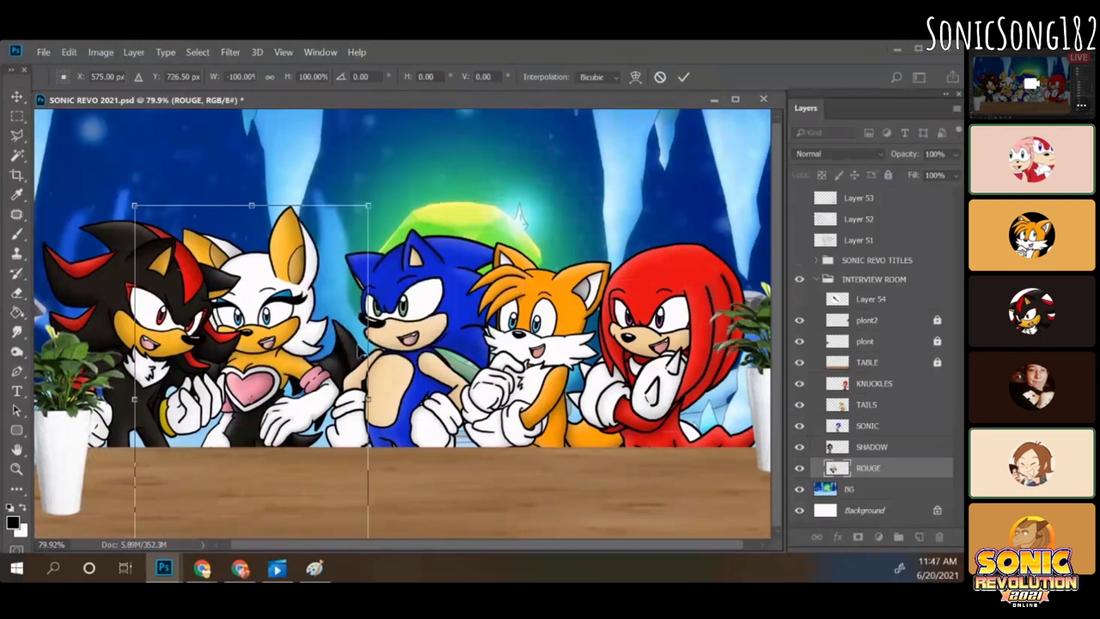
pyautogui.moveTo(296, 389); pyautogui.dragTo(347, 392)
pyautogui.press('Return')
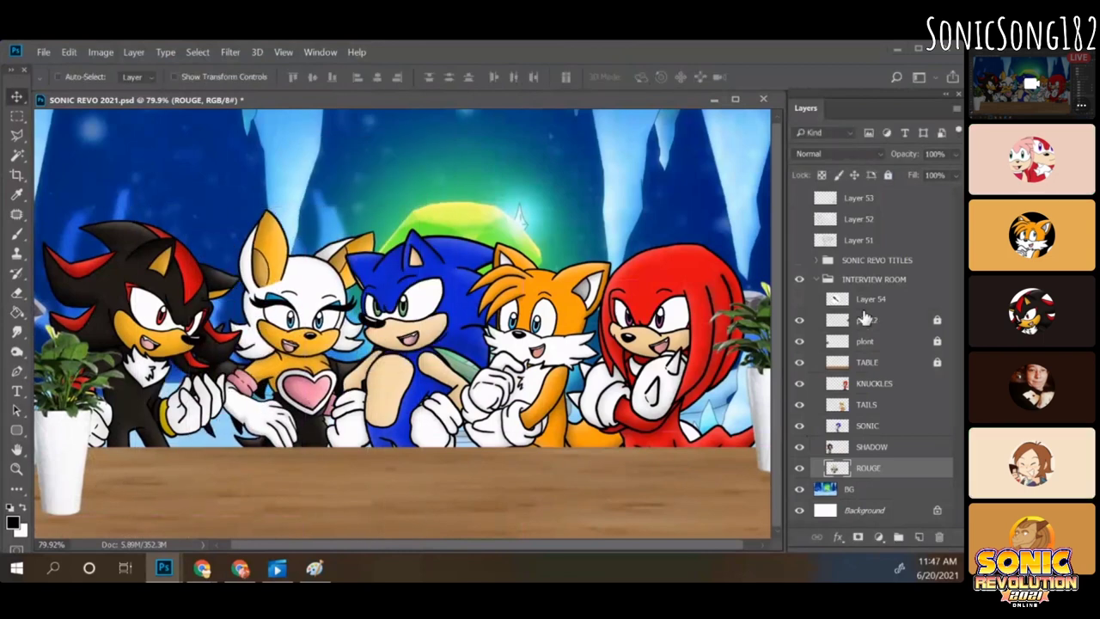
# Step: Place the ROUGE layer directly above TAILS and slide her in front of Tails beside Knuckles, nudging her slightly there
pyautogui.moveTo(858, 476); pyautogui.dragTo(860, 405)
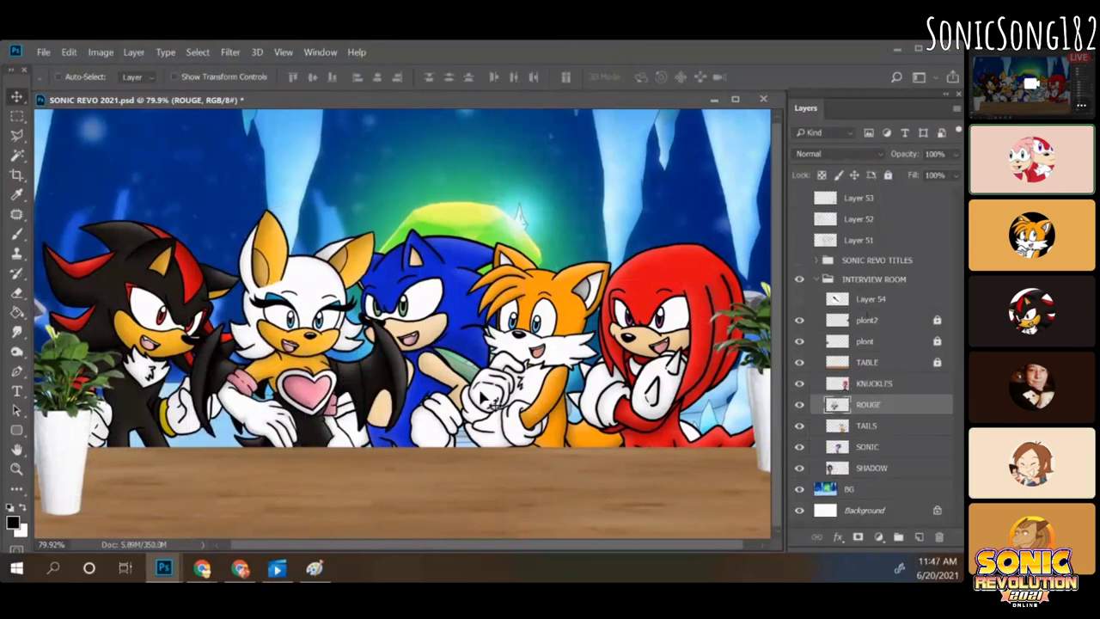
pyautogui.moveTo(295, 400); pyautogui.dragTo(551, 410)
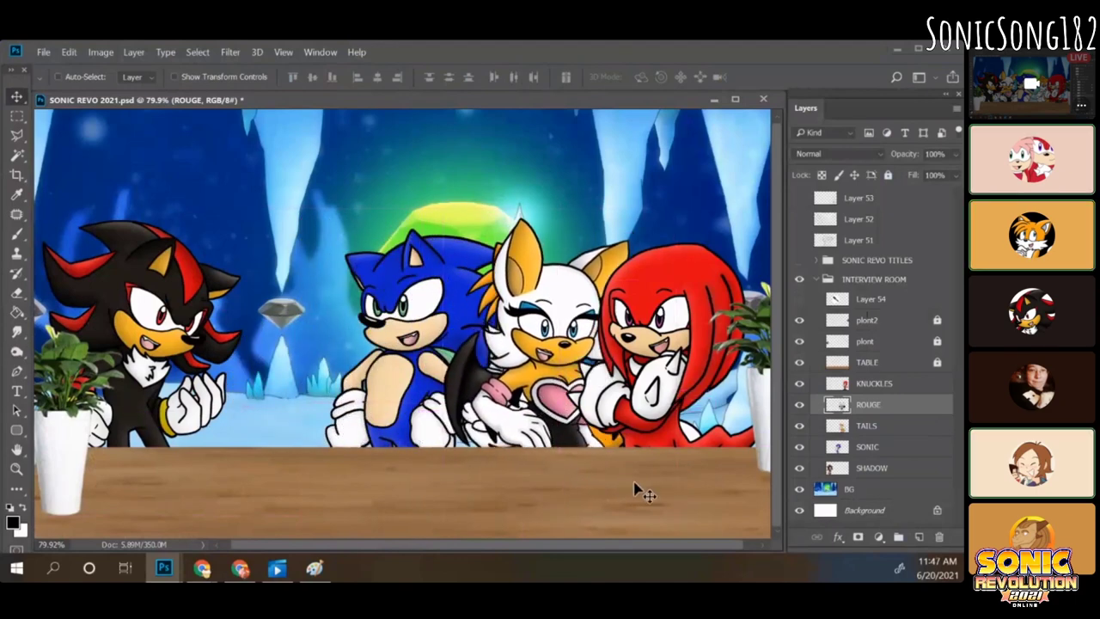
pyautogui.moveTo(582, 445); pyautogui.dragTo(564, 433)
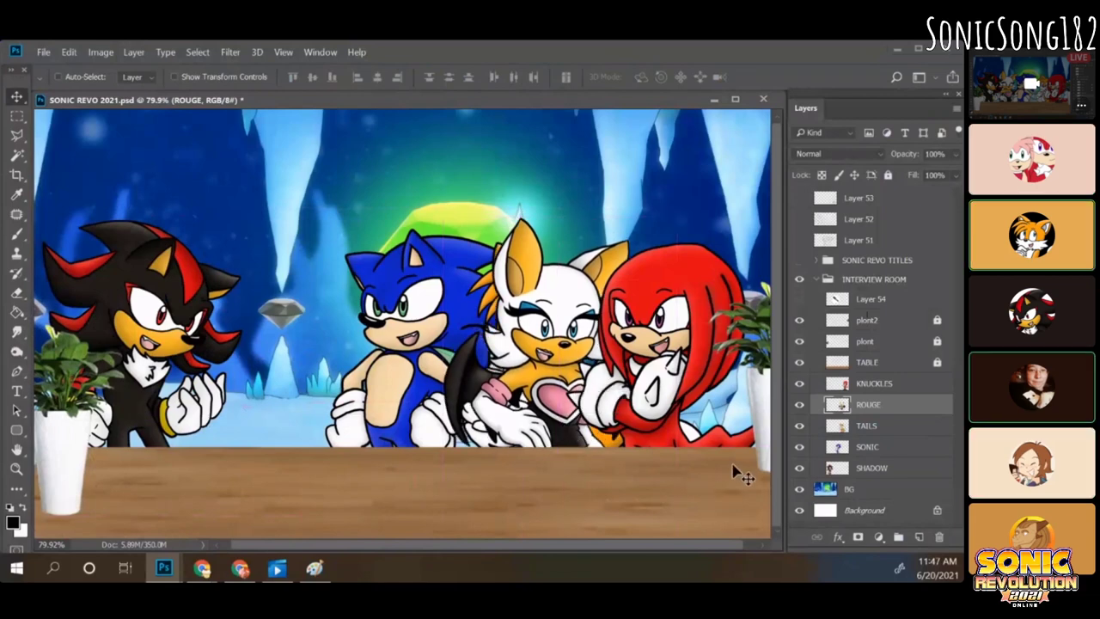
pyautogui.moveTo(553, 523); pyautogui.dragTo(553, 524)
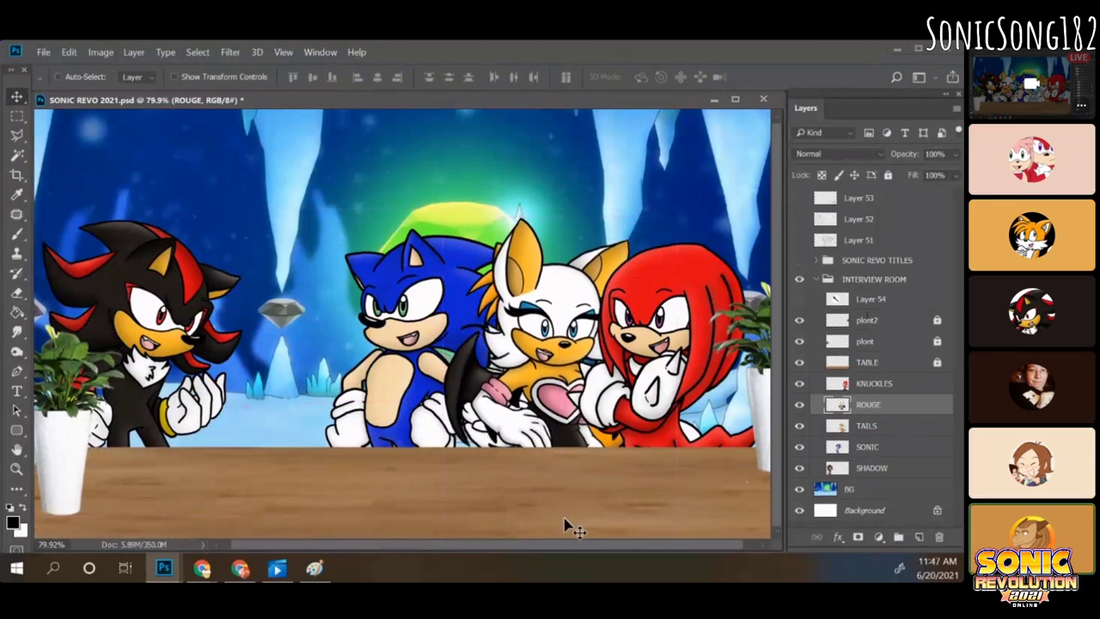
pyautogui.moveTo(565, 526); pyautogui.dragTo(564, 518)
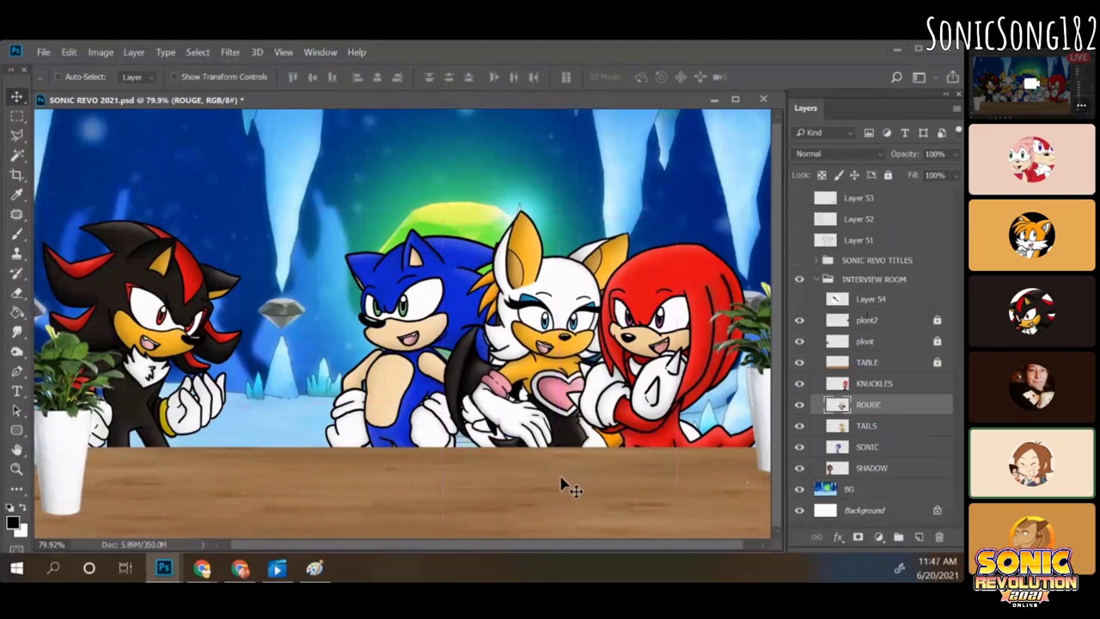
pyautogui.moveTo(560, 480); pyautogui.dragTo(562, 479)
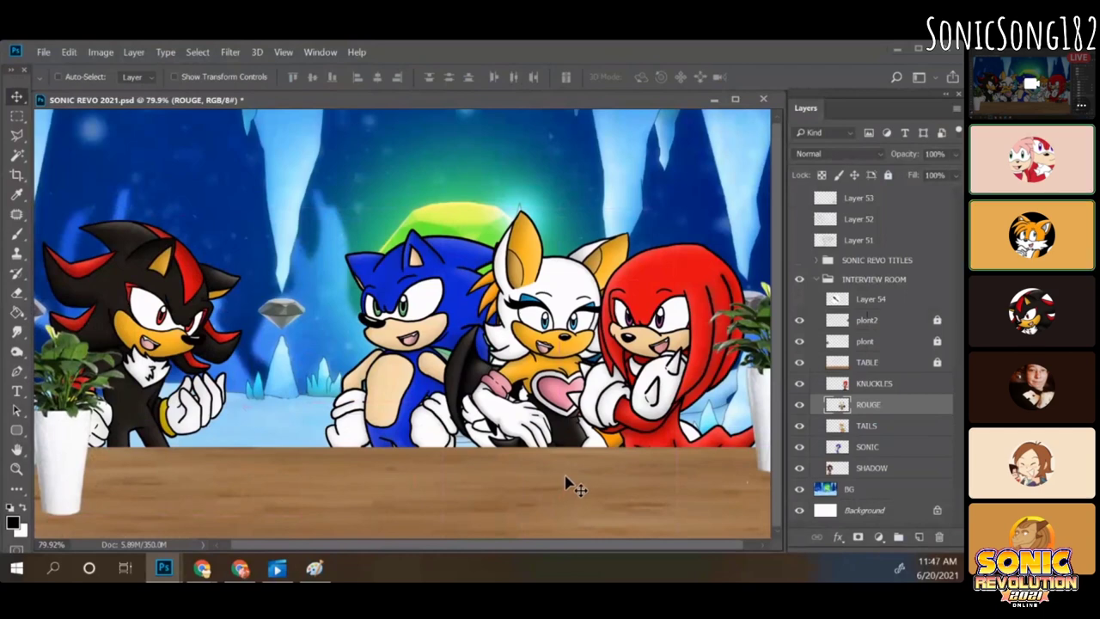
# Step: Move Rouge back between Shadow and Sonic, and return her layer to just below SHADOW
pyautogui.moveTo(568, 414); pyautogui.dragTo(314, 401)
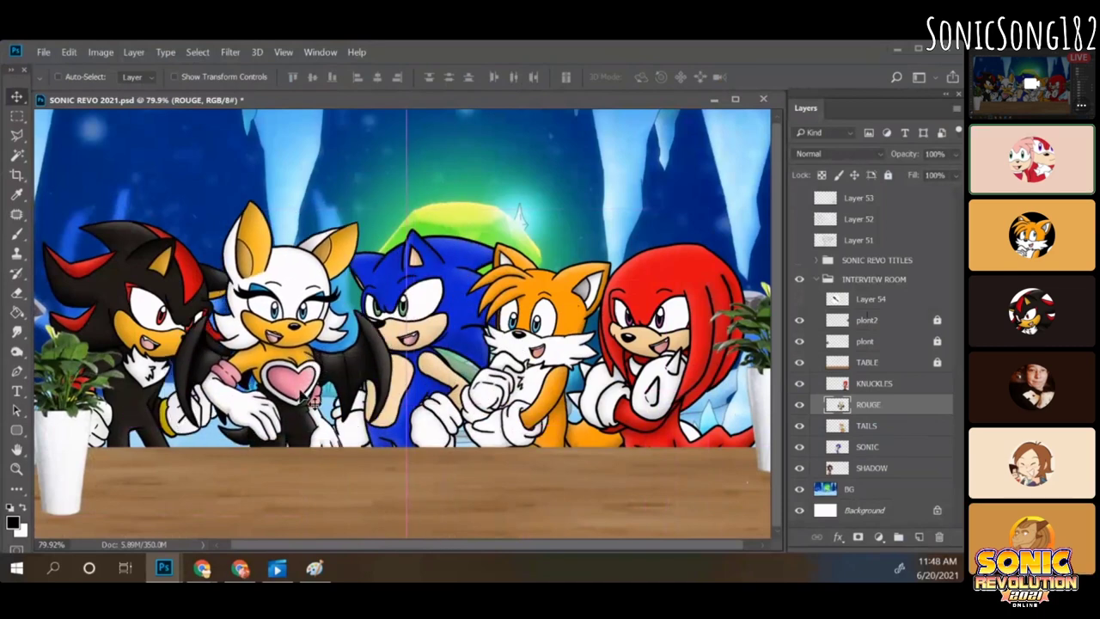
pyautogui.moveTo(841, 404); pyautogui.dragTo(838, 473)
# Step: Rotate Rouge 25.13° clockwise and move her closer to Shadow, to X 598.20 px and Y 737 px
pyautogui.hotkey('ctrl', 't')
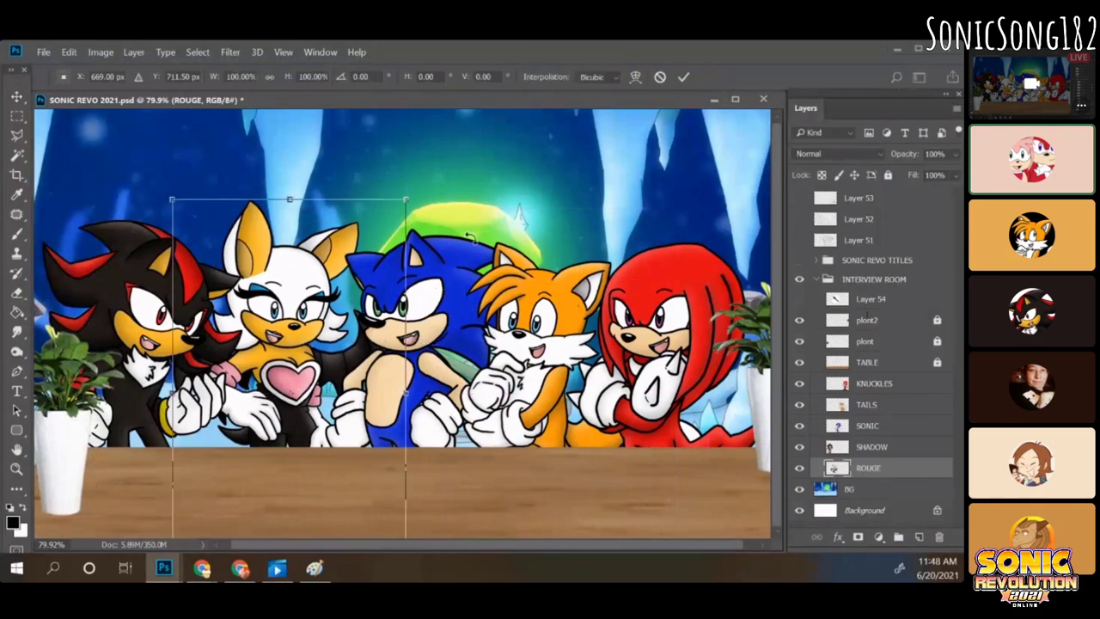
pyautogui.moveTo(470, 236); pyautogui.dragTo(510, 325)
pyautogui.moveTo(309, 380); pyautogui.dragTo(254, 389)
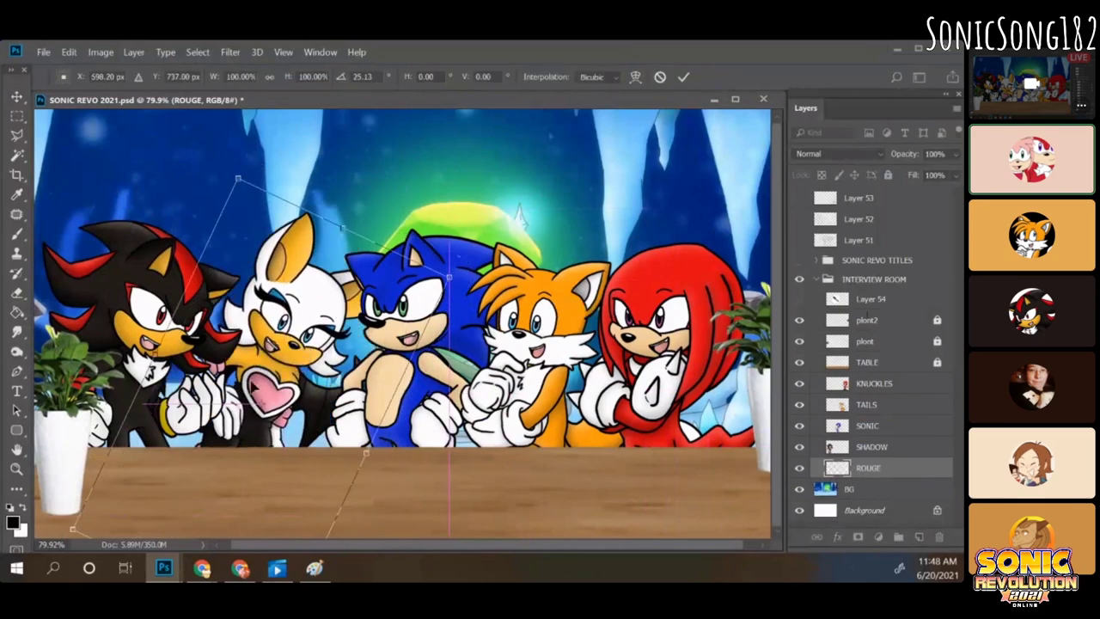
pyautogui.press('Return')
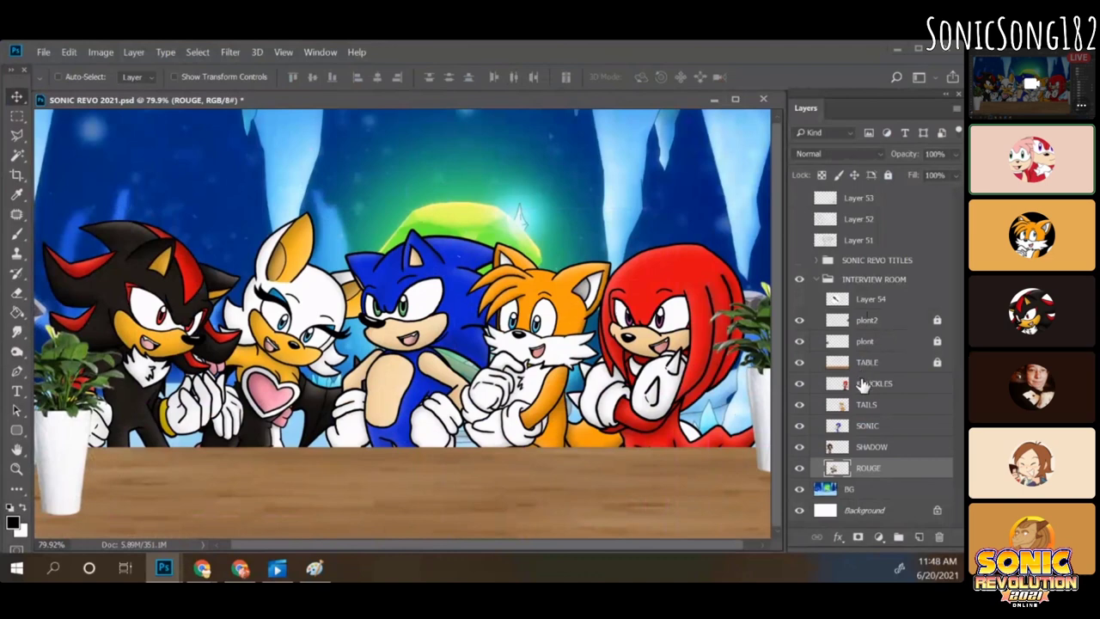
# Step: Move Sonic away from Rouge to hide behind Tails and Knuckles
pyautogui.click(857, 430)
pyautogui.moveTo(435, 336); pyautogui.dragTo(616, 331)
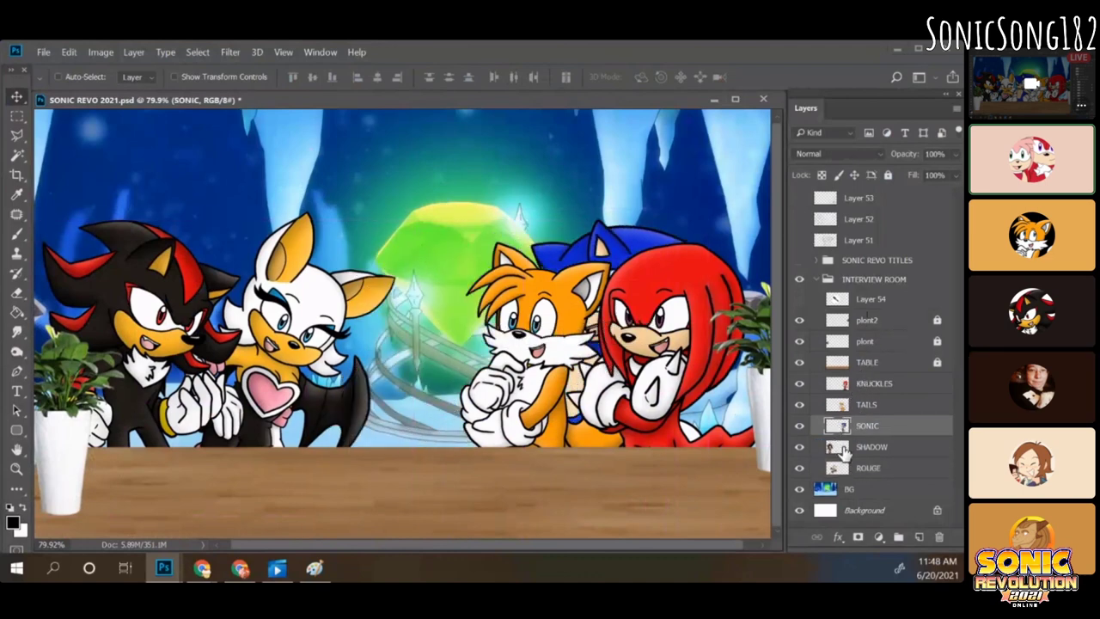
# Step: Reduce Rouge's tilt with a counterclockwise rotation and adjust her position beside Shadow
pyautogui.click(845, 453)
pyautogui.click(874, 467)
pyautogui.moveTo(337, 427); pyautogui.dragTo(378, 387)
pyautogui.hotkey('ctrl', 't')
pyautogui.moveTo(227, 412); pyautogui.dragTo(258, 420)
pyautogui.press('Escape')
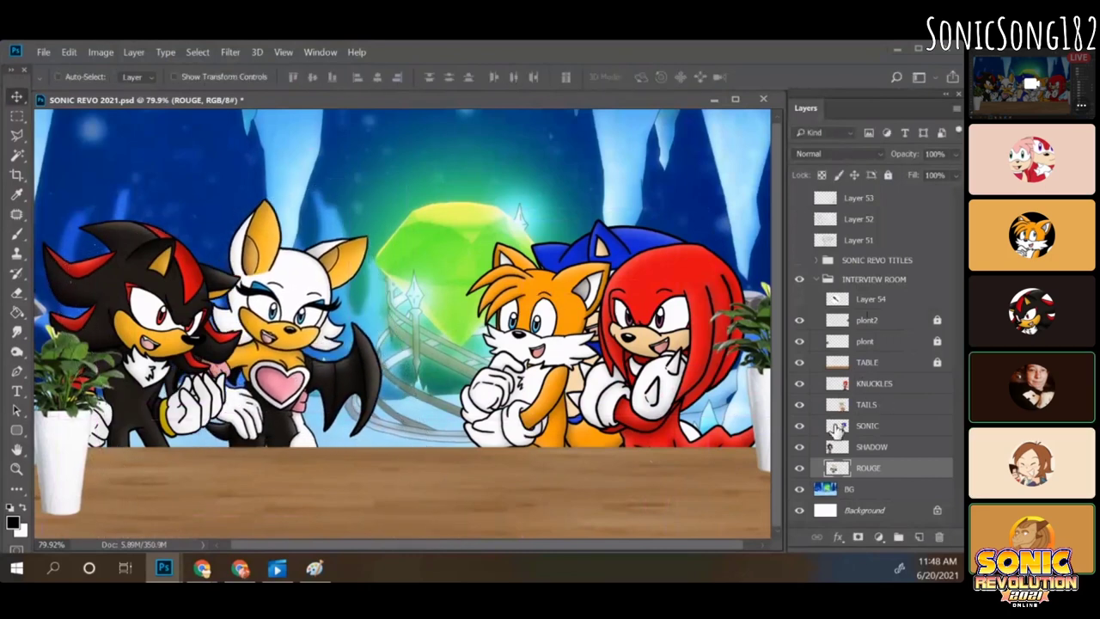
# Step: Slide Sonic behind Tails and bring him back out between Rouge and Tails
pyautogui.click(870, 385)
pyautogui.click(870, 427)
pyautogui.moveTo(602, 404); pyautogui.dragTo(580, 397)
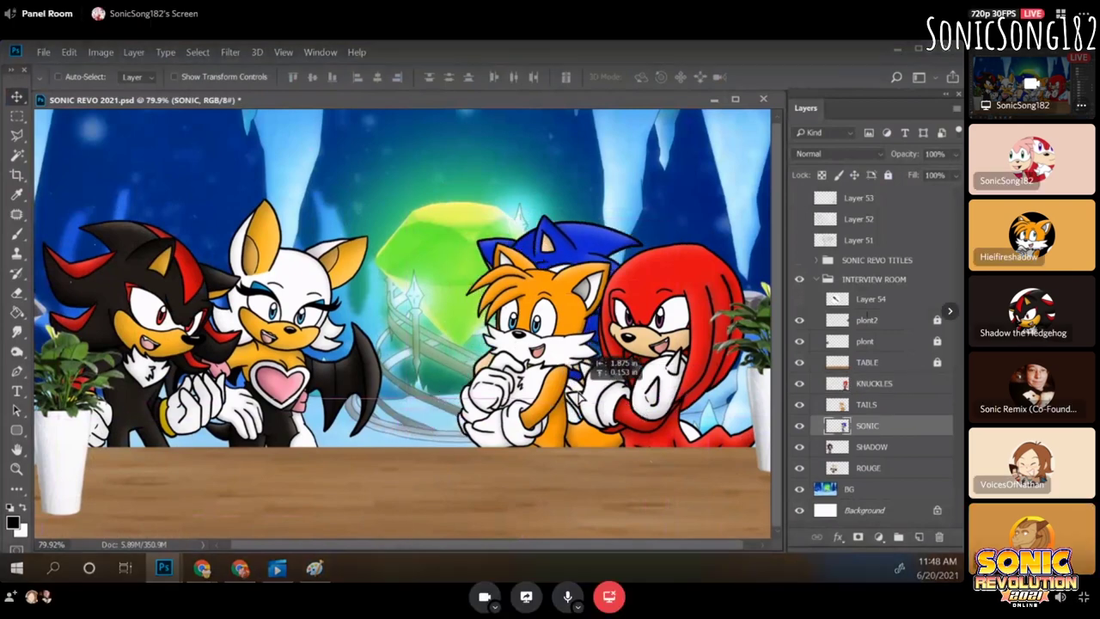
pyautogui.moveTo(582, 397); pyautogui.dragTo(442, 417)
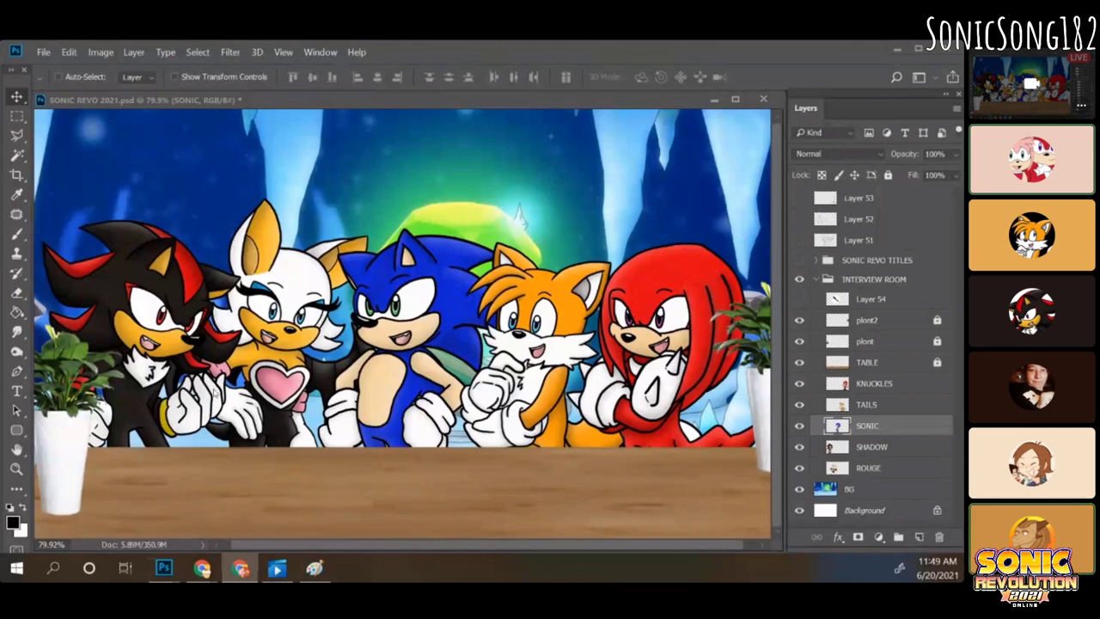
# Step: Rotate Rouge slightly counterclockwise so that she stands upright between Shadow and Sonic
pyautogui.click(855, 466)
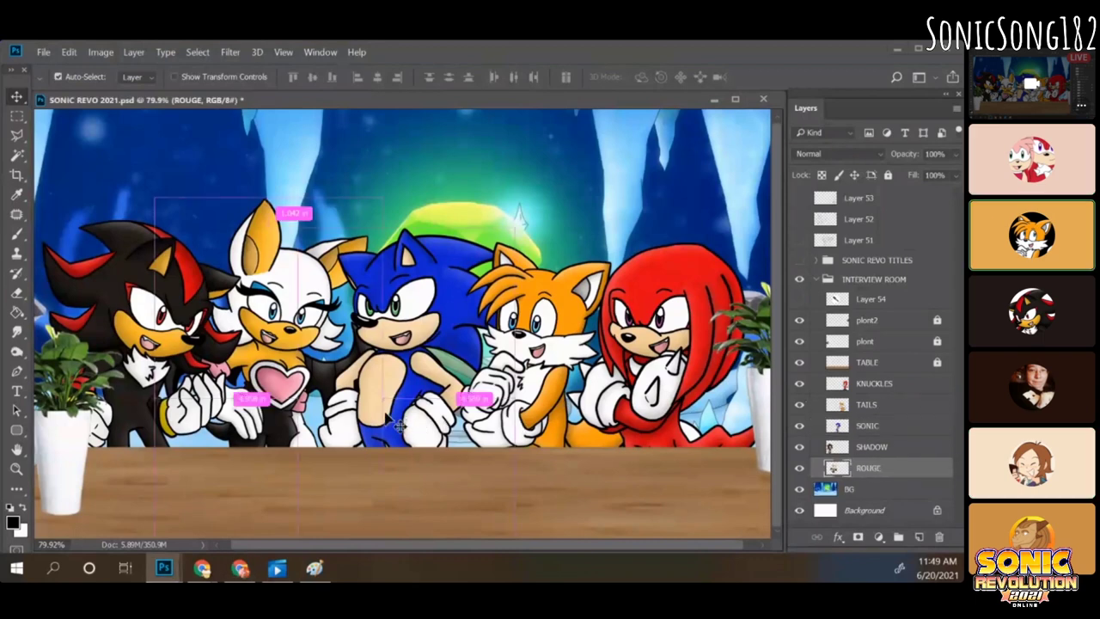
pyautogui.hotkey('ctrl', 't')
pyautogui.moveTo(514, 352); pyautogui.dragTo(413, 447)
pyautogui.press('Return')
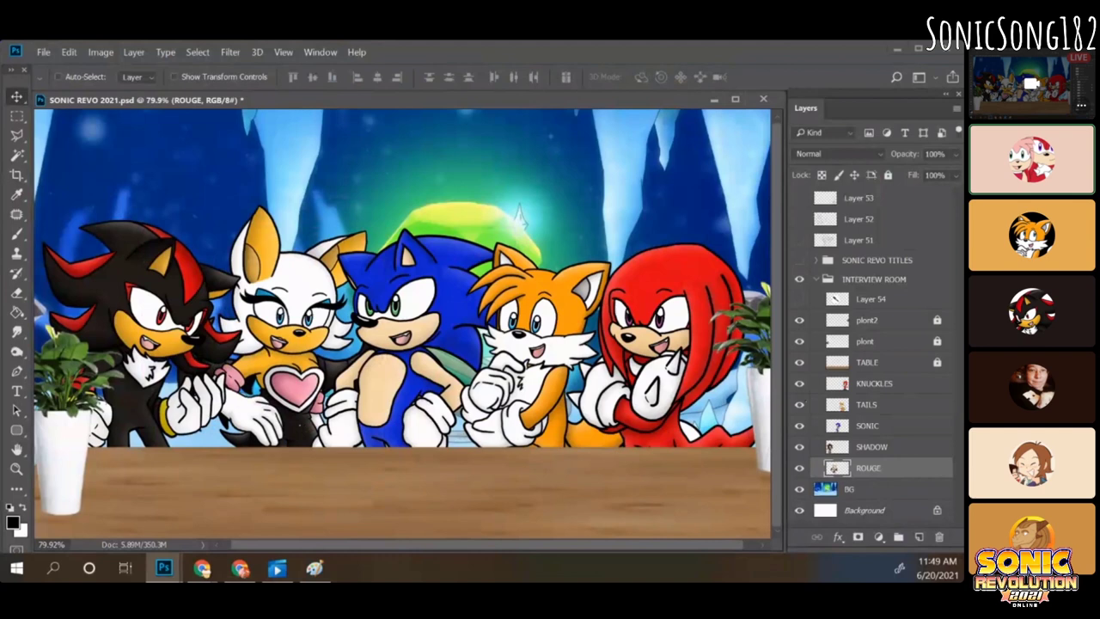
pyautogui.click(240, 568)
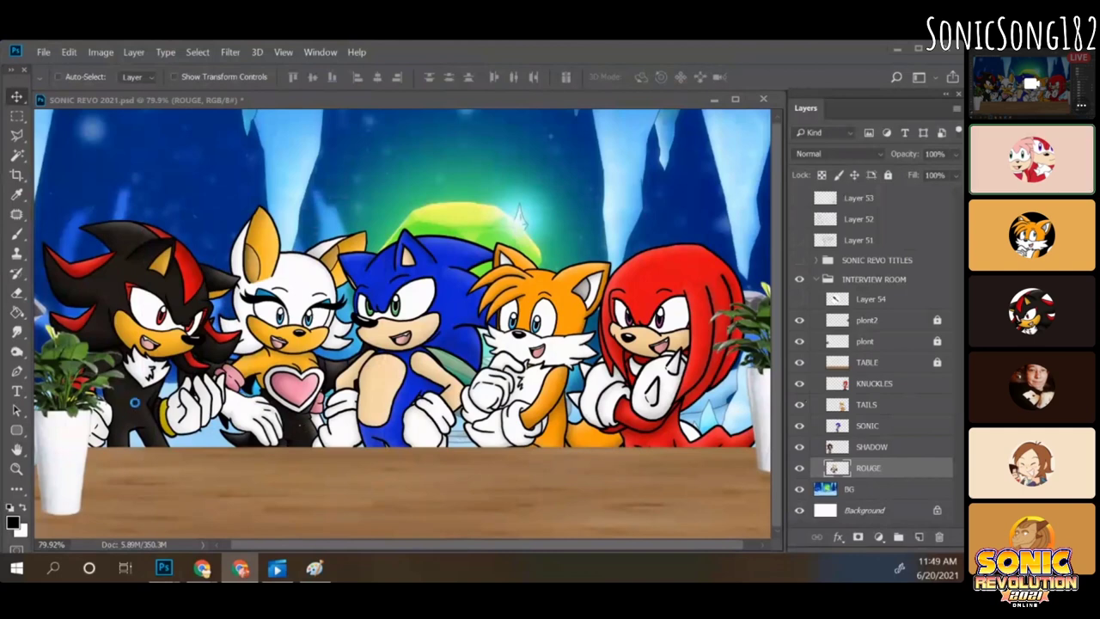
pyautogui.click(422, 107)
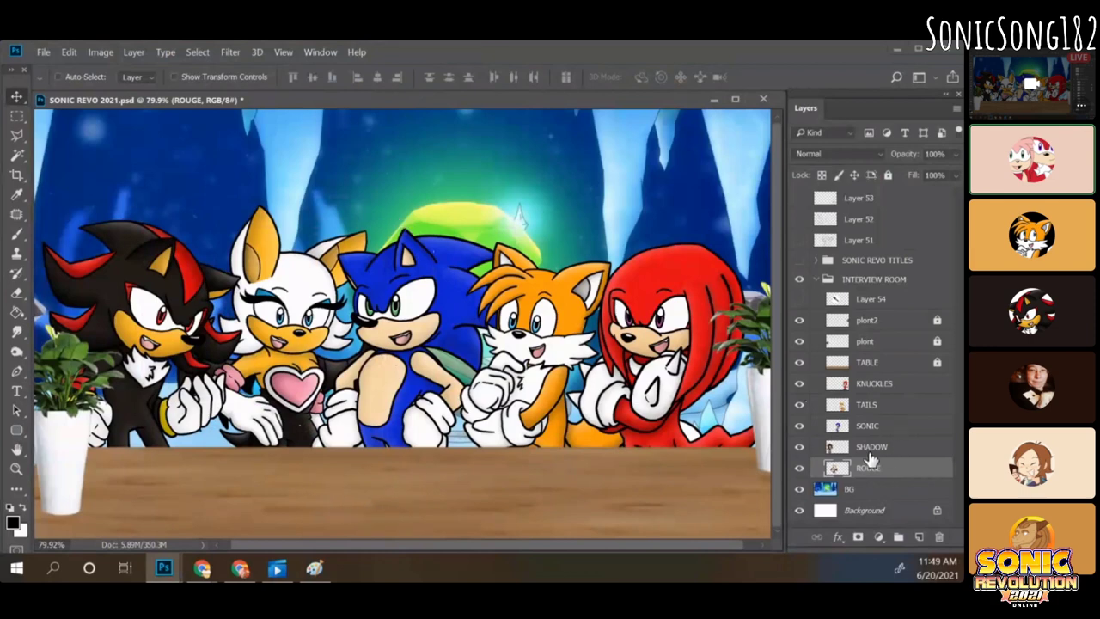
# Step: Flip Rouge horizontally and back again, settling her between Shadow and Sonic
pyautogui.moveTo(287, 452); pyautogui.dragTo(317, 455)
pyautogui.hotkey('ctrl', 't')
pyautogui.rightClick(331, 412)
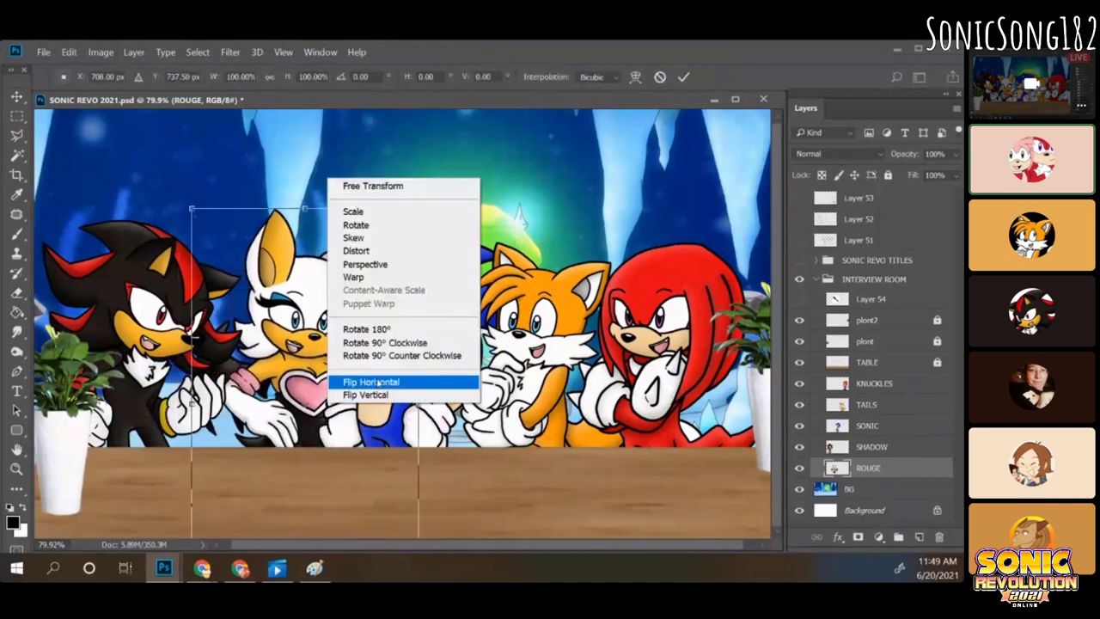
pyautogui.click(357, 381)
pyautogui.moveTo(348, 406)
pyautogui.mouseDown()
pyautogui.moveTo(318, 395)
pyautogui.moveTo(331, 384)
pyautogui.moveTo(341, 393)
pyautogui.mouseUp()
pyautogui.rightClick(317, 396)
pyautogui.click(357, 362)
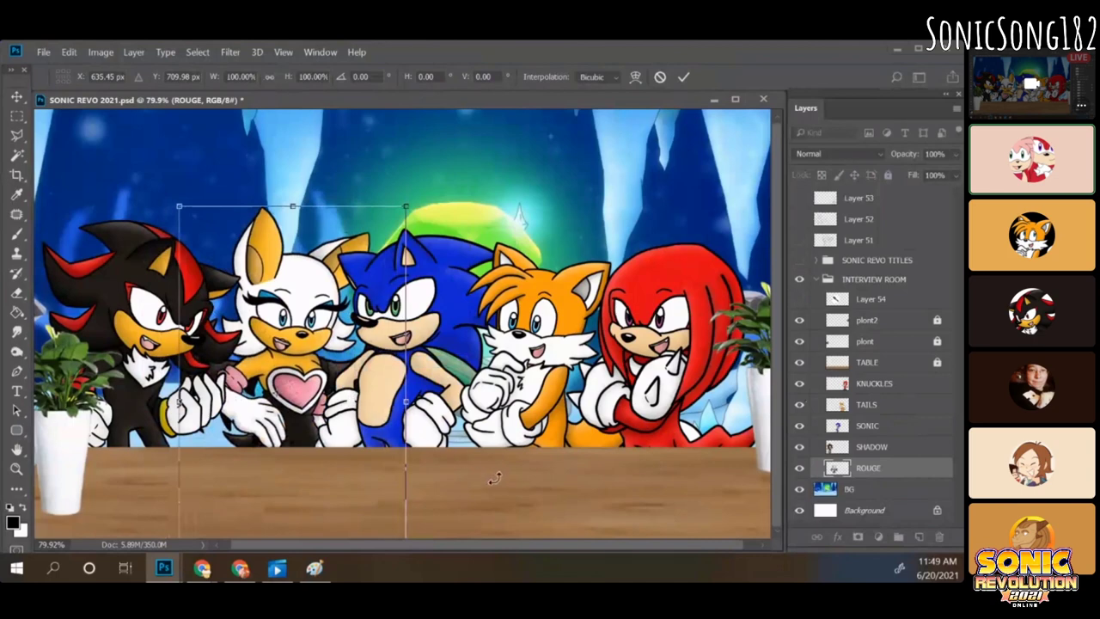
pyautogui.press('Return')
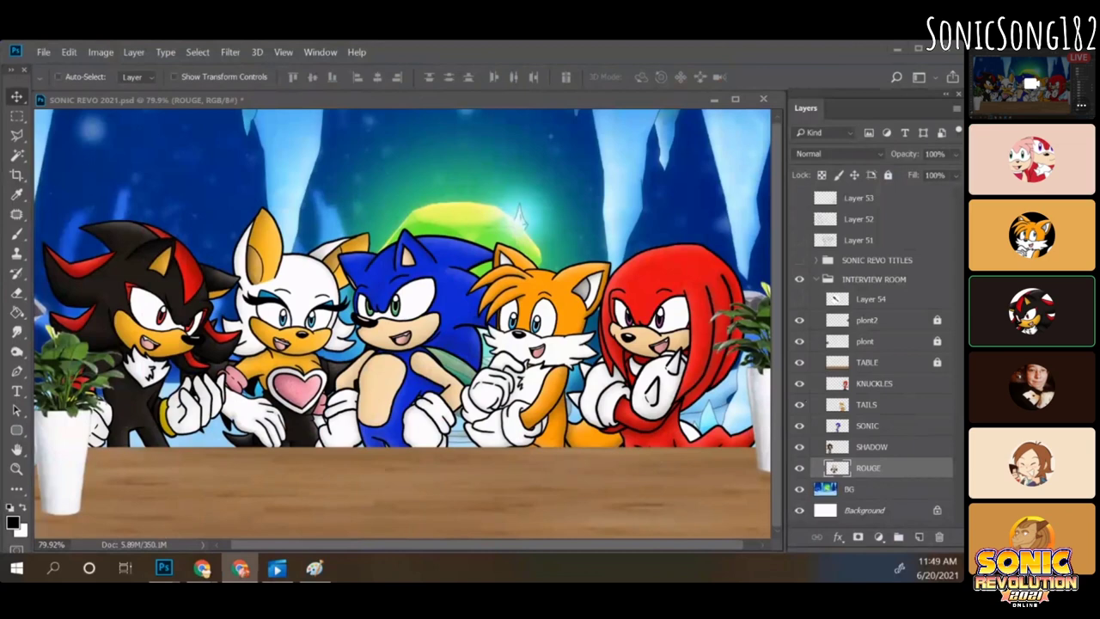
# Step: Nudge Shadow slightly in place and raise Sonic a little between Rouge and Tails
pyautogui.click(918, 448)
pyautogui.moveTo(194, 452); pyautogui.dragTo(196, 455)
pyautogui.click(885, 427)
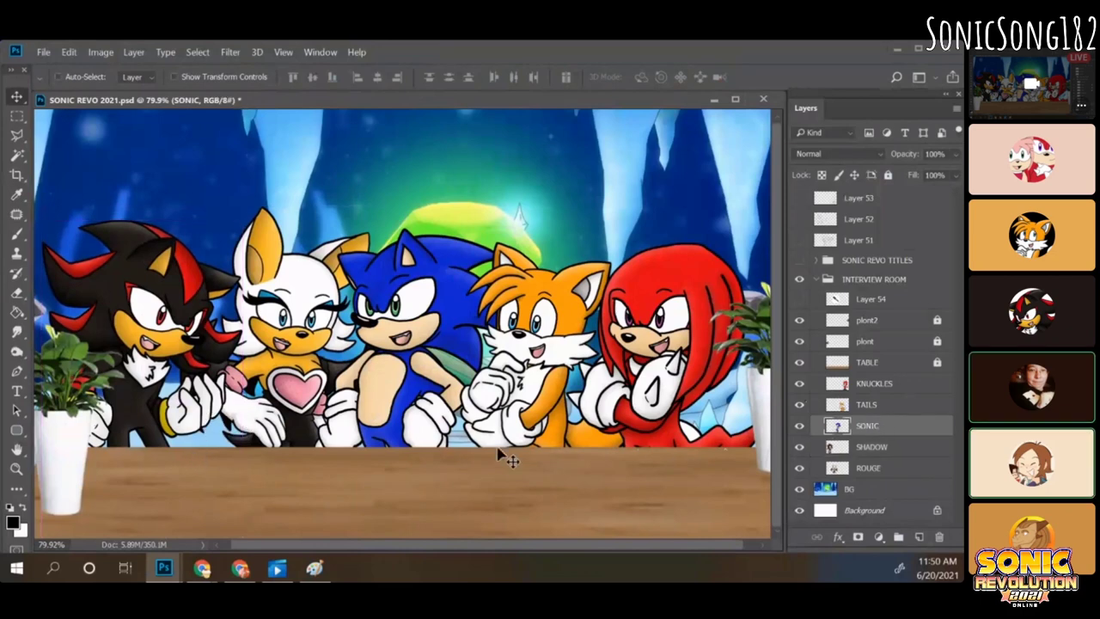
pyautogui.moveTo(503, 456)
pyautogui.mouseDown()
pyautogui.moveTo(475, 468)
pyautogui.moveTo(484, 468)
pyautogui.moveTo(476, 453)
pyautogui.moveTo(482, 466)
pyautogui.moveTo(484, 455)
pyautogui.mouseUp()
# Step: Raise Knuckles slightly beside Tails and lower Shadow out of sight behind the table
pyautogui.click(873, 404)
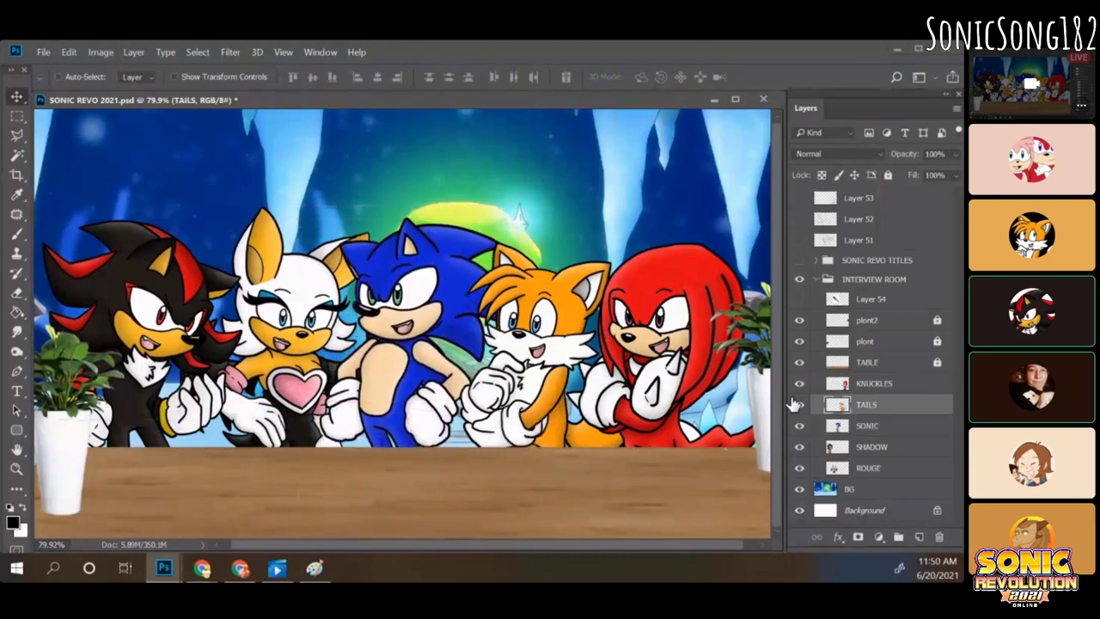
pyautogui.click(860, 384)
pyautogui.click(872, 446)
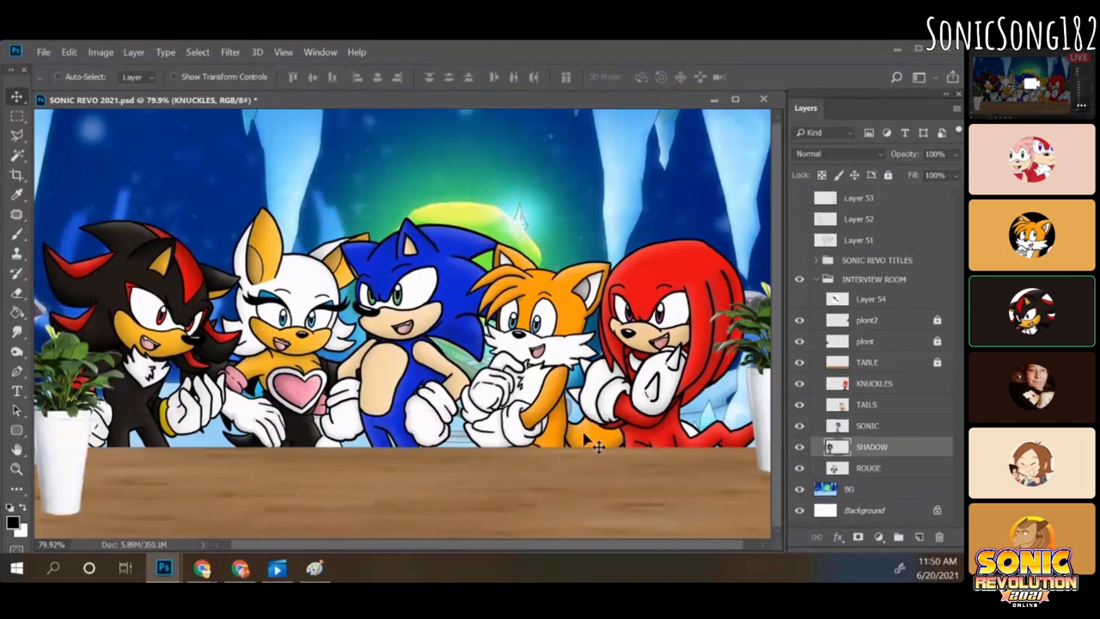
pyautogui.moveTo(102, 319); pyautogui.dragTo(423, 526)
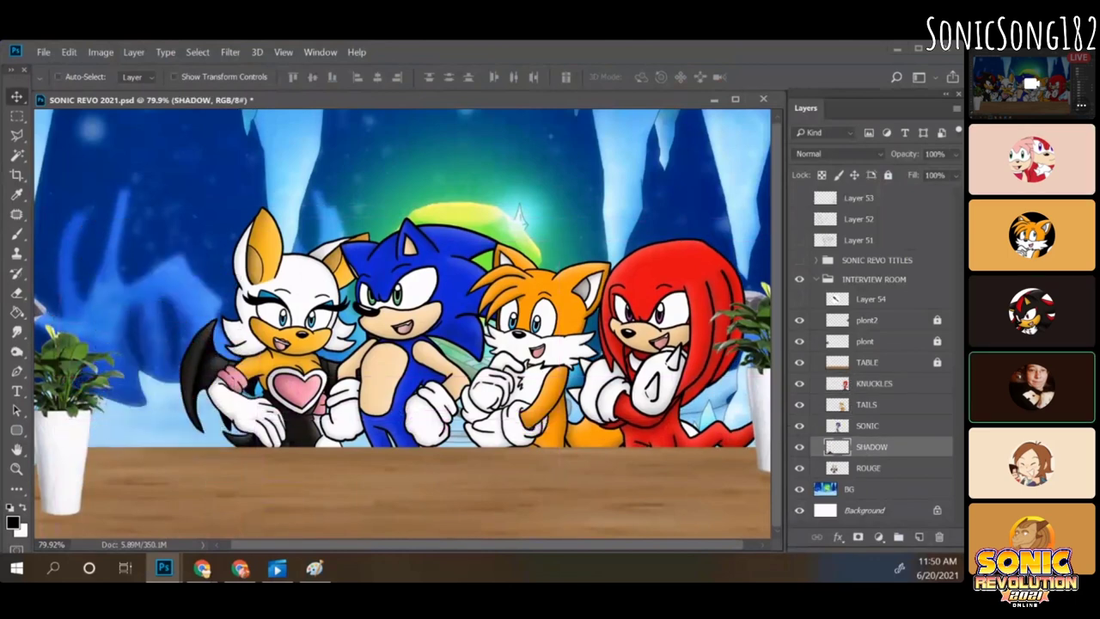